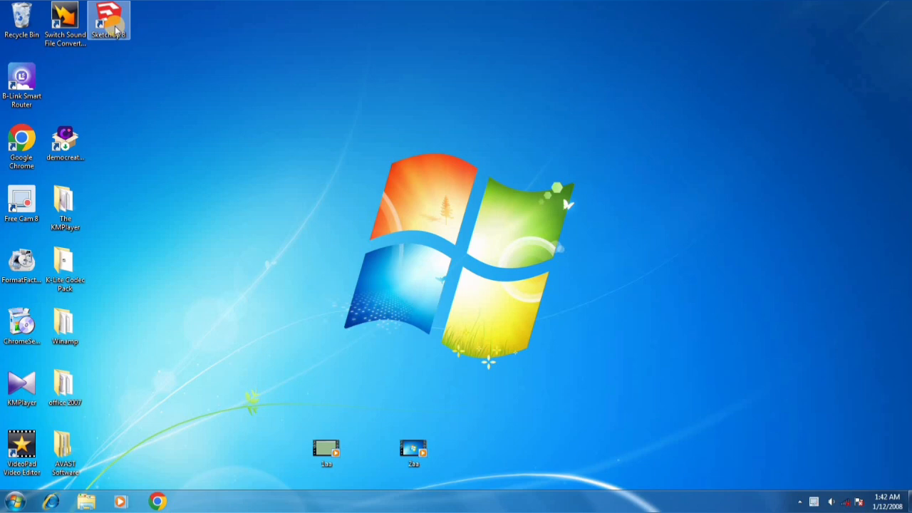
Launch SketchUp 8 and start a new model from the welcome window with the default template
double_click(116, 30)
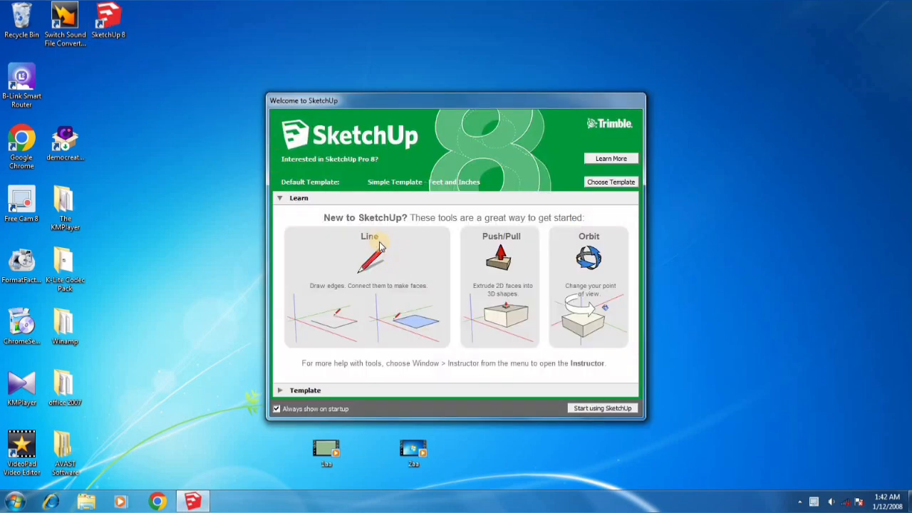
click(581, 409)
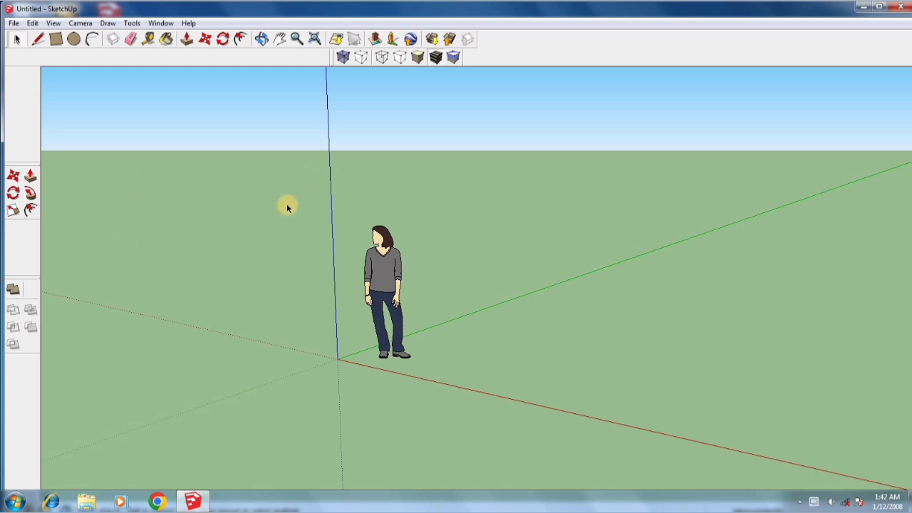
scroll(285, 274, down, 5)
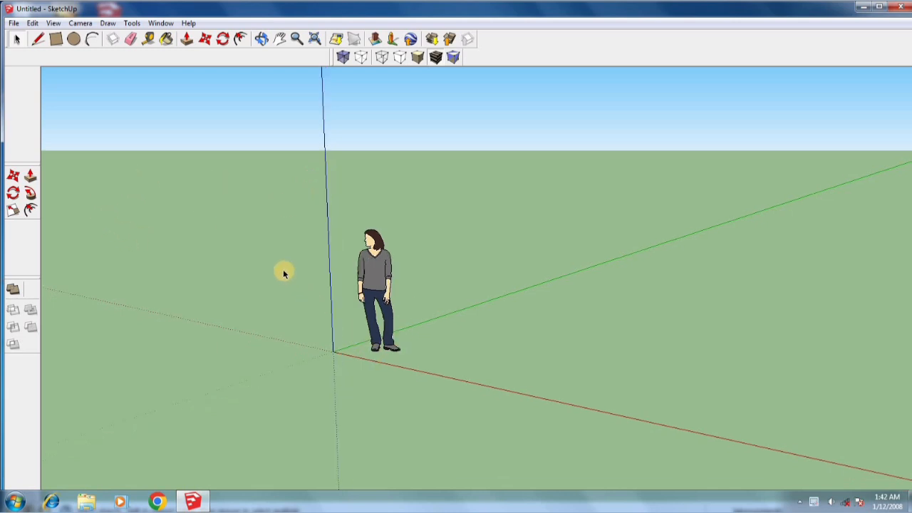
scroll(258, 226, down, 3)
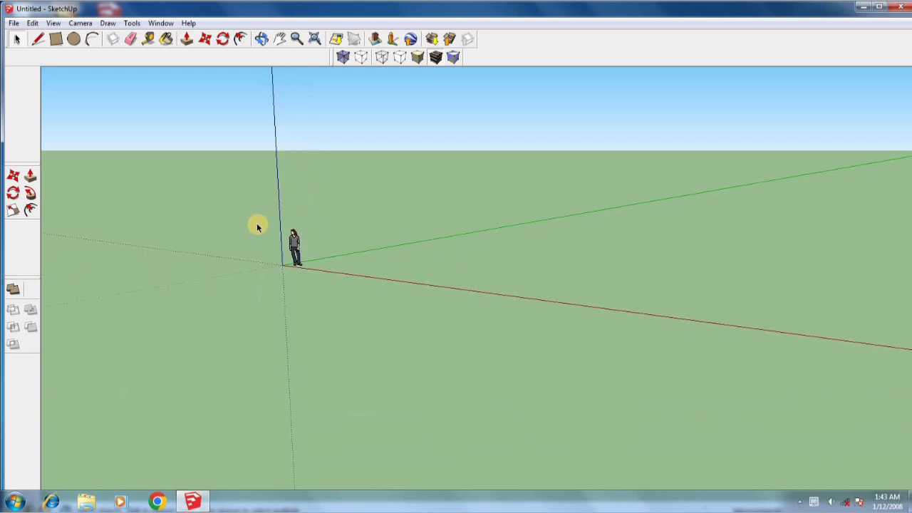
mouse_move(403, 275)
middle_down()
mouse_move(393, 304)
mouse_move(276, 322)
mouse_move(271, 265)
middle_up()
scroll(214, 206, down, 4)
scroll(244, 205, up, 2)
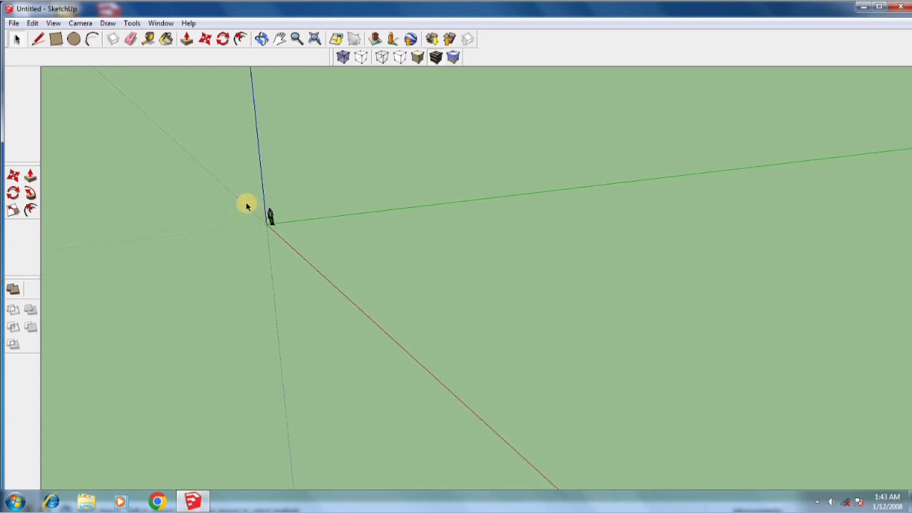
middle_drag(340, 289, 355, 270)
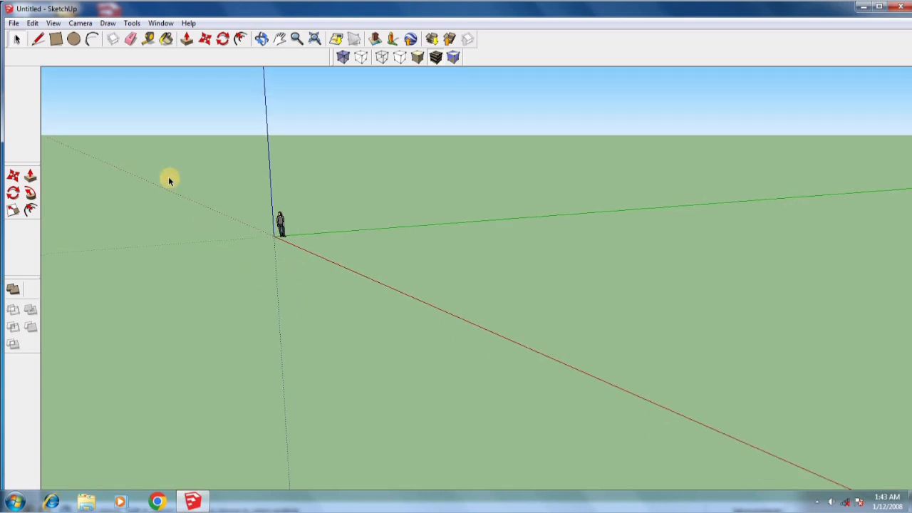
Set the model's length units to Decimal format in Meters with 0.00m precision
click(160, 23)
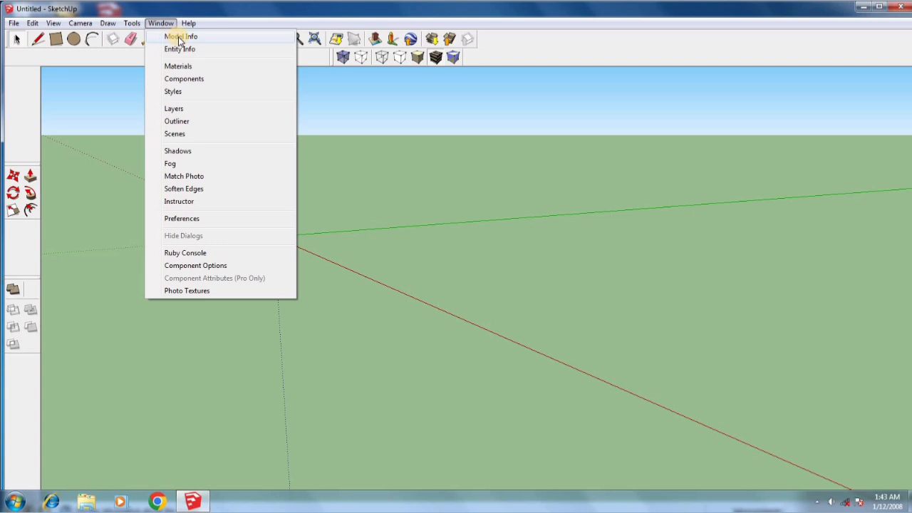
click(184, 37)
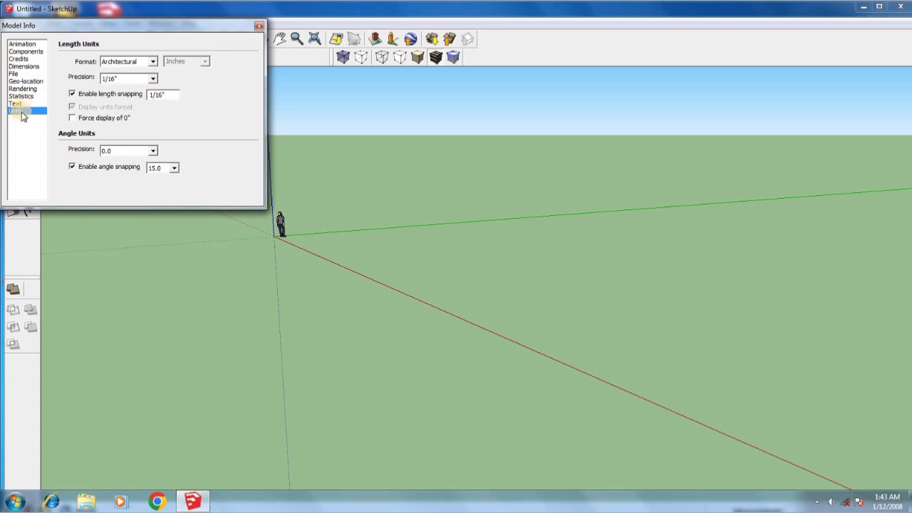
click(153, 62)
click(125, 76)
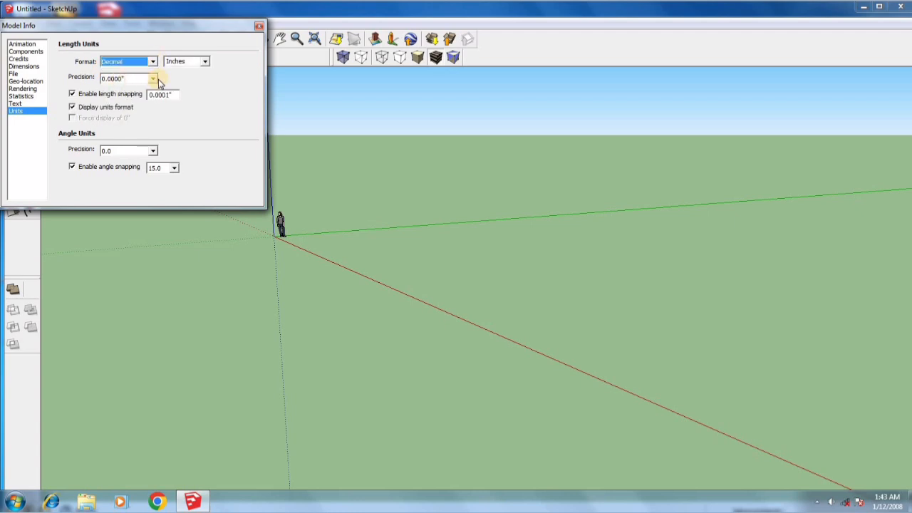
click(206, 63)
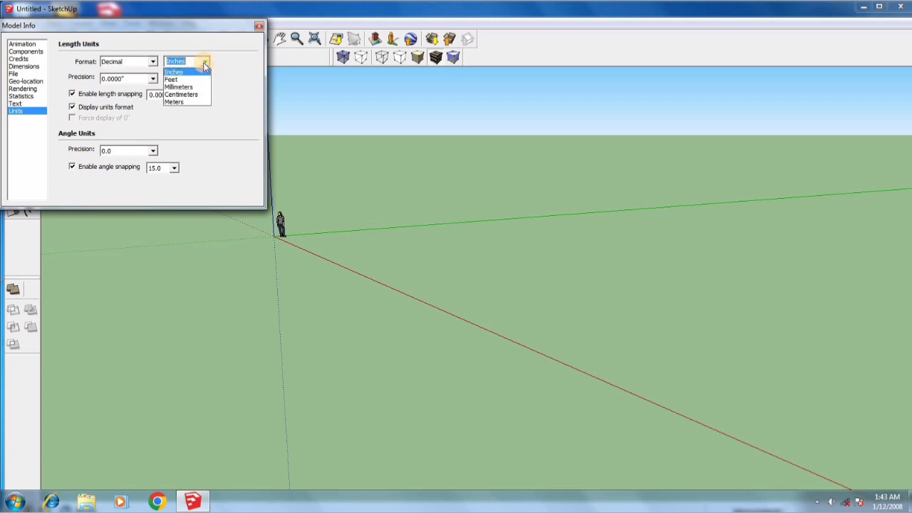
click(183, 102)
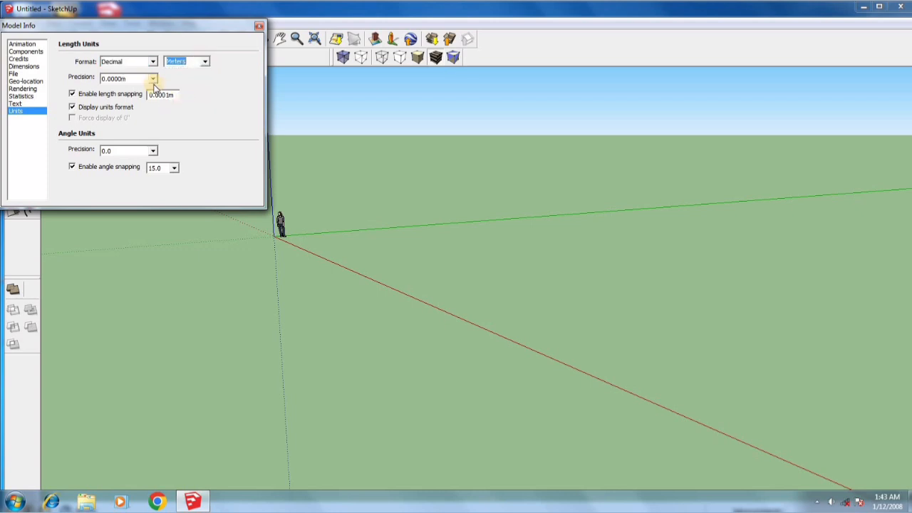
click(151, 79)
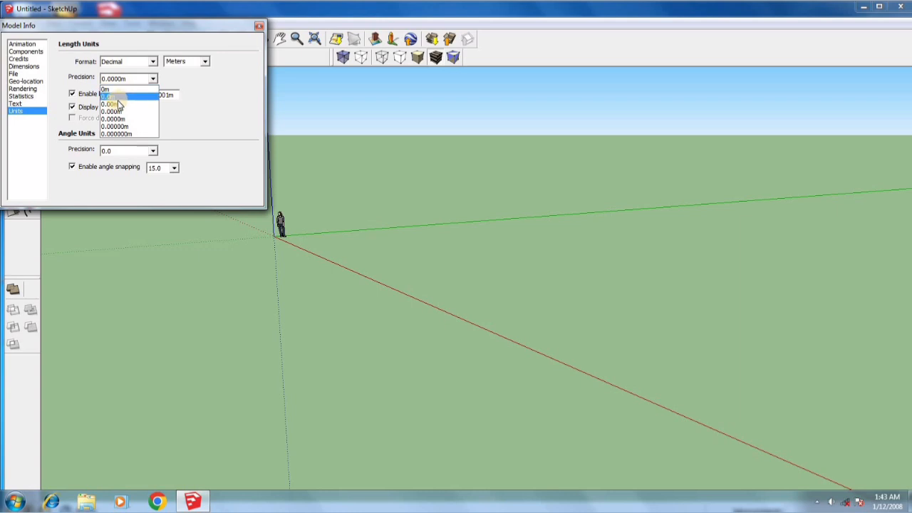
click(123, 105)
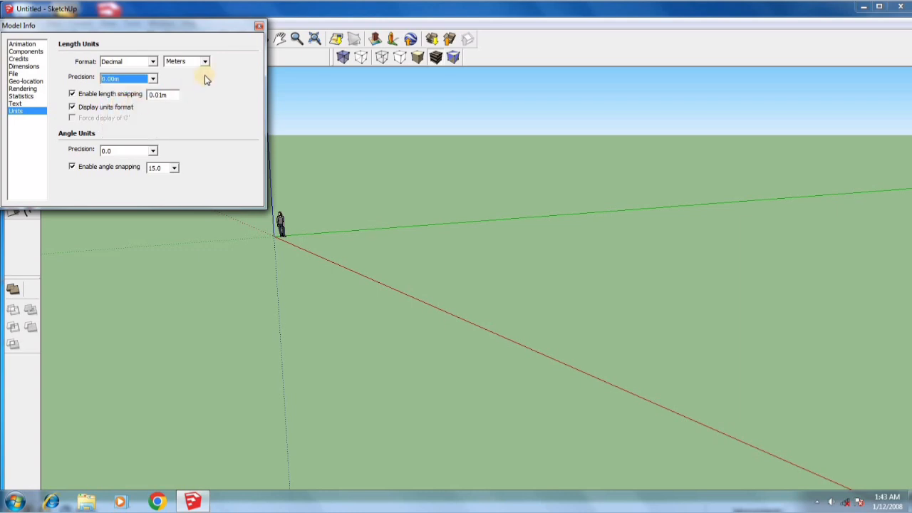
click(259, 26)
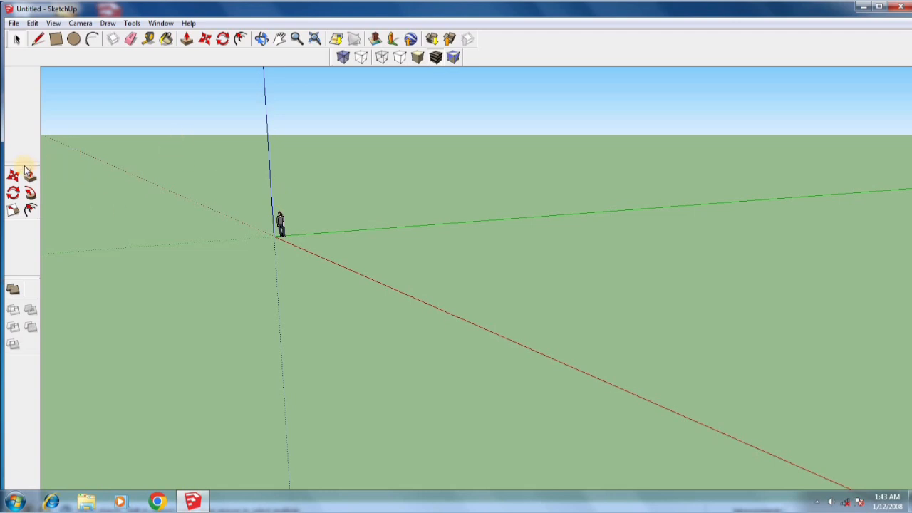
Undock the Modification toolbar and close it
drag(23, 167, 91, 154)
click(112, 155)
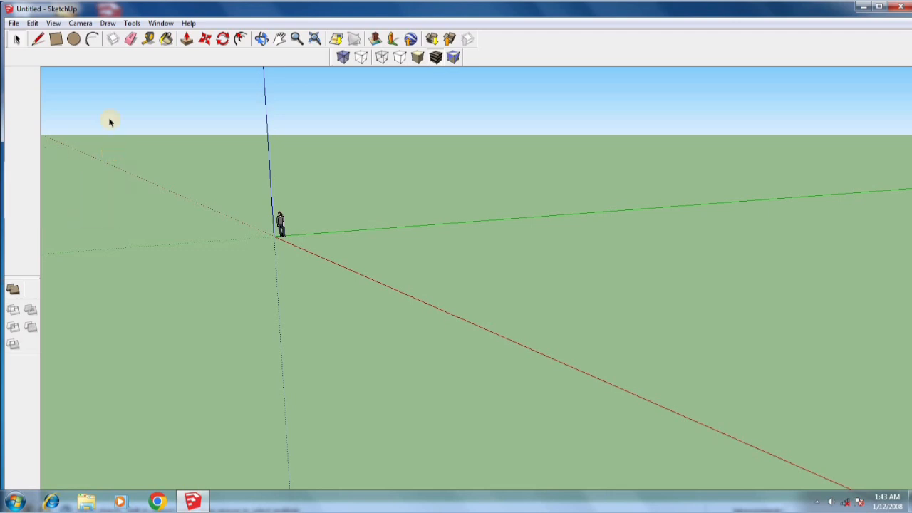
Display the Drawing, Construction and Modification toolbars, docking Modification between the other two
click(133, 24)
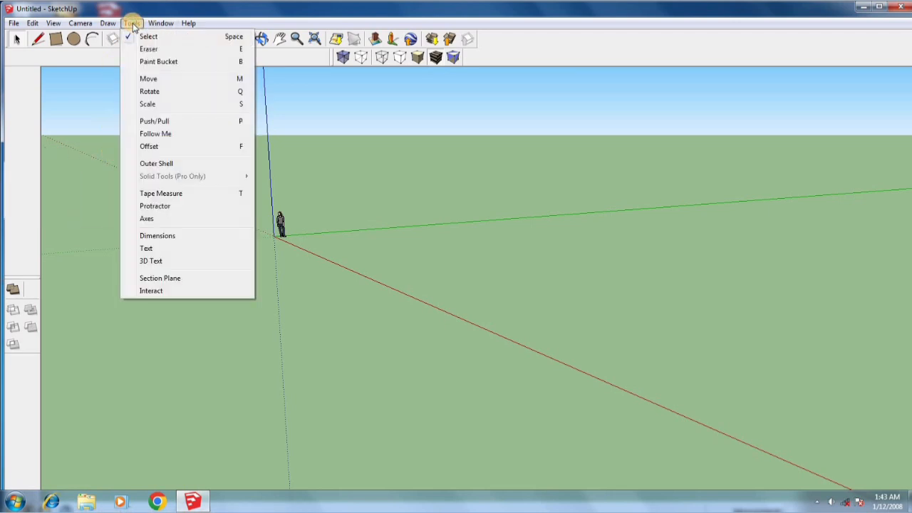
mouse_move(81, 23)
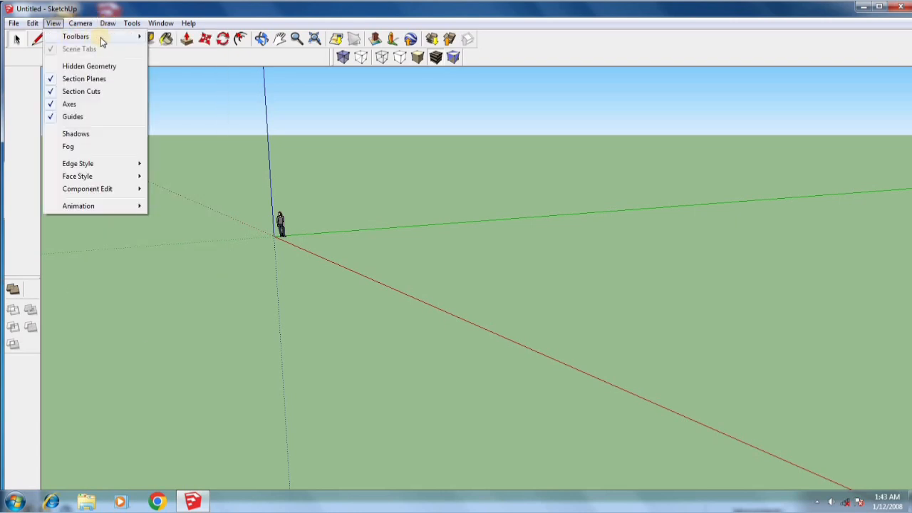
mouse_move(143, 40)
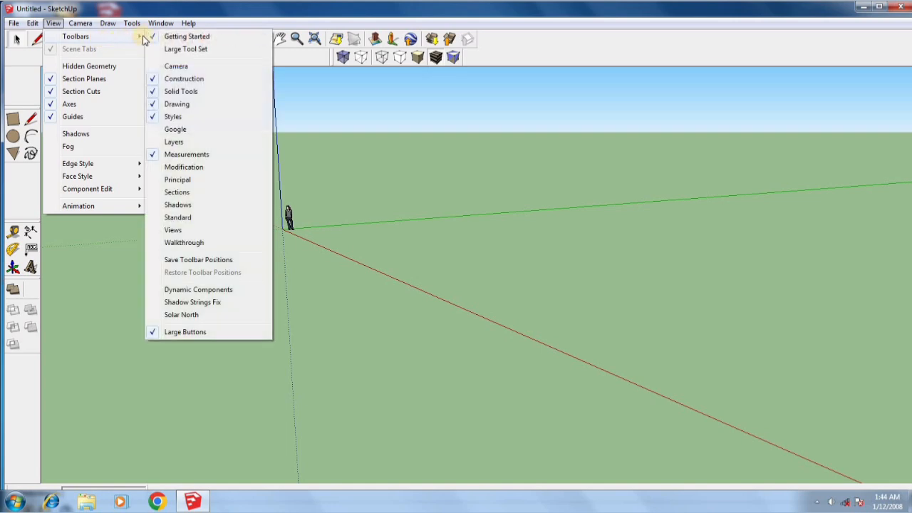
click(162, 167)
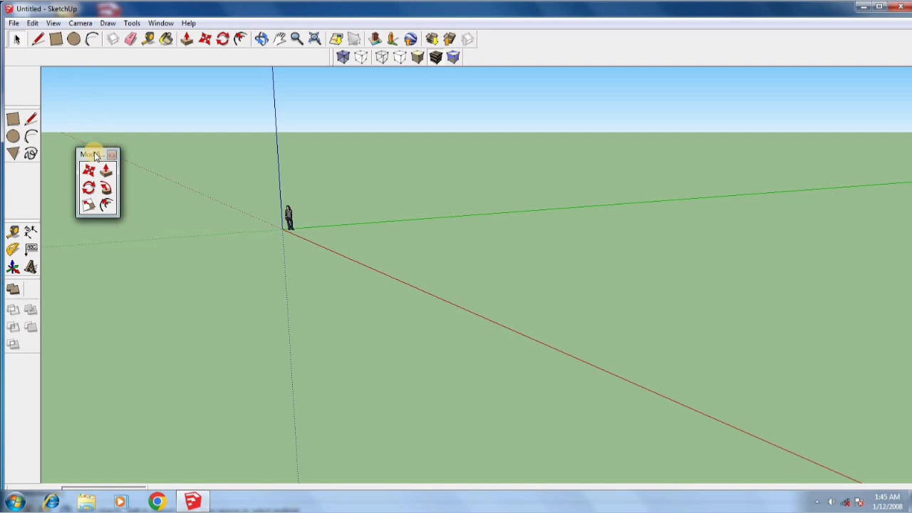
drag(90, 158, 20, 166)
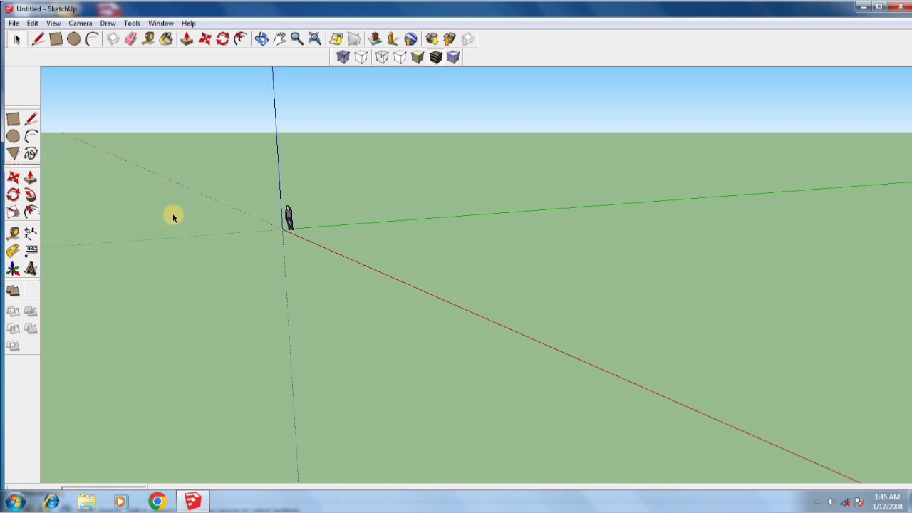
Maximize the modelling window
scroll(170, 200, down, 2)
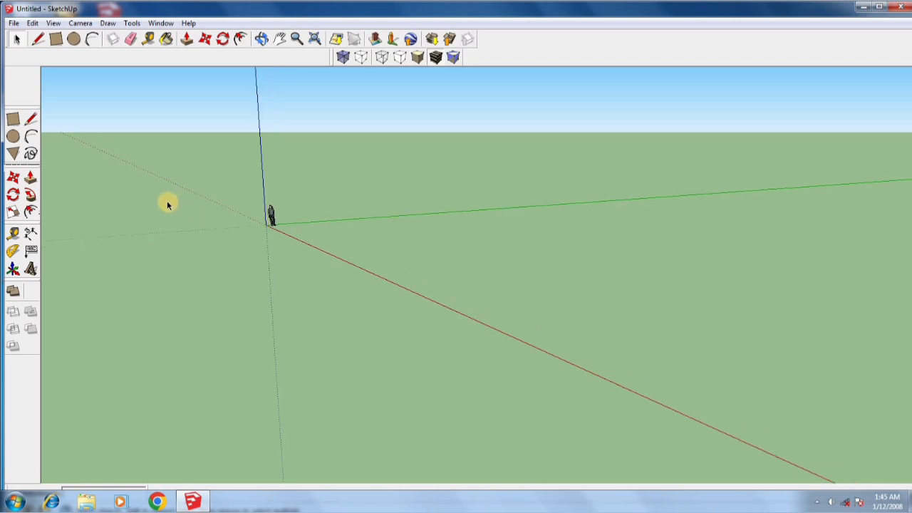
middle_drag(293, 266, 258, 235)
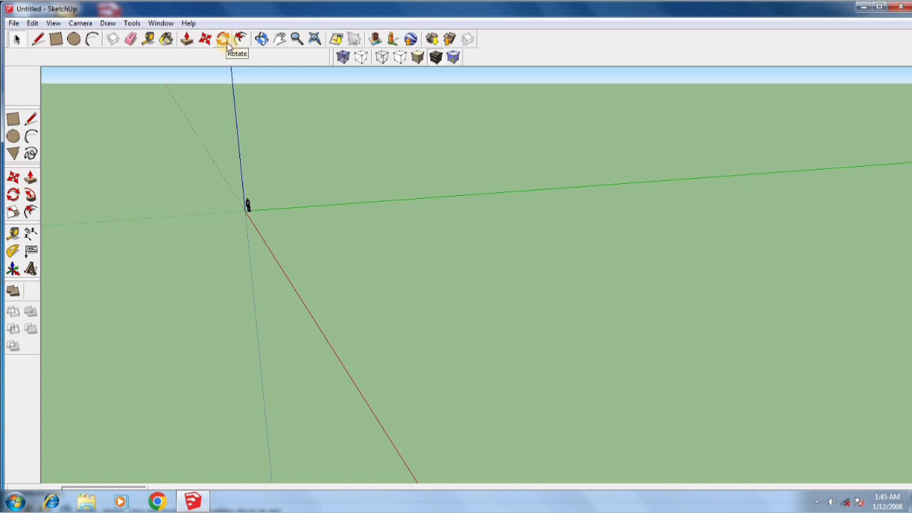
scroll(171, 169, down, 3)
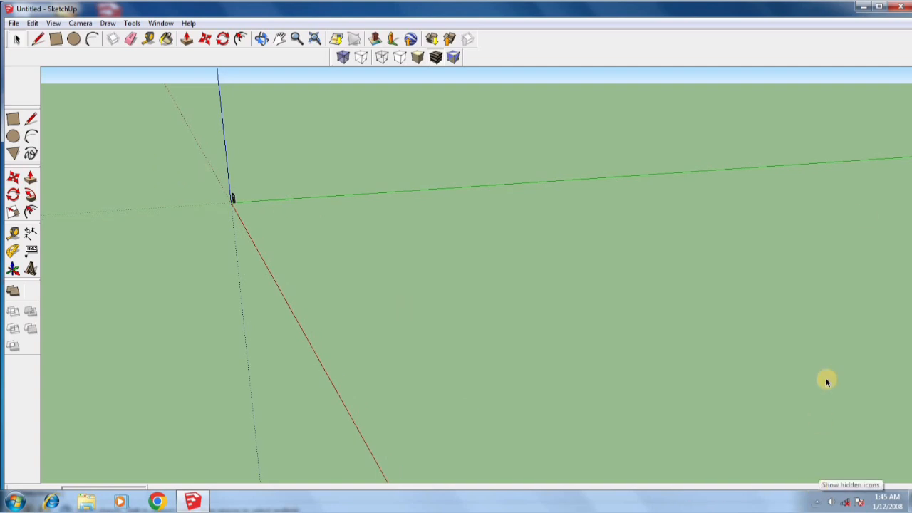
click(881, 7)
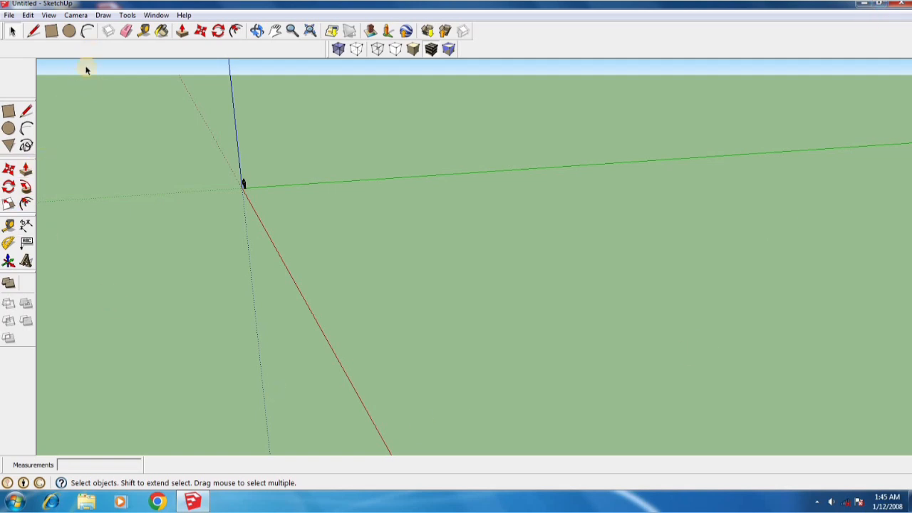
Draw a rectangle of about 20.02 m by 18.50 m on the ground between the red and green axes
click(51, 32)
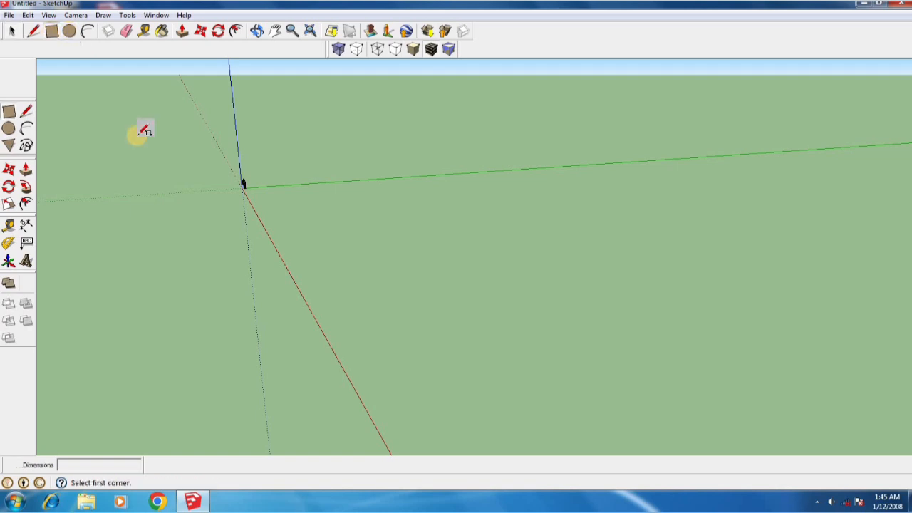
click(367, 244)
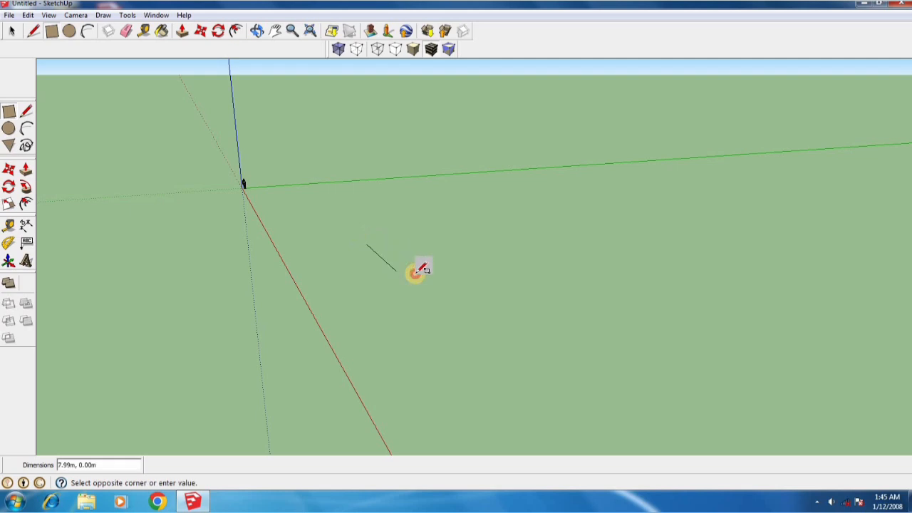
click(601, 271)
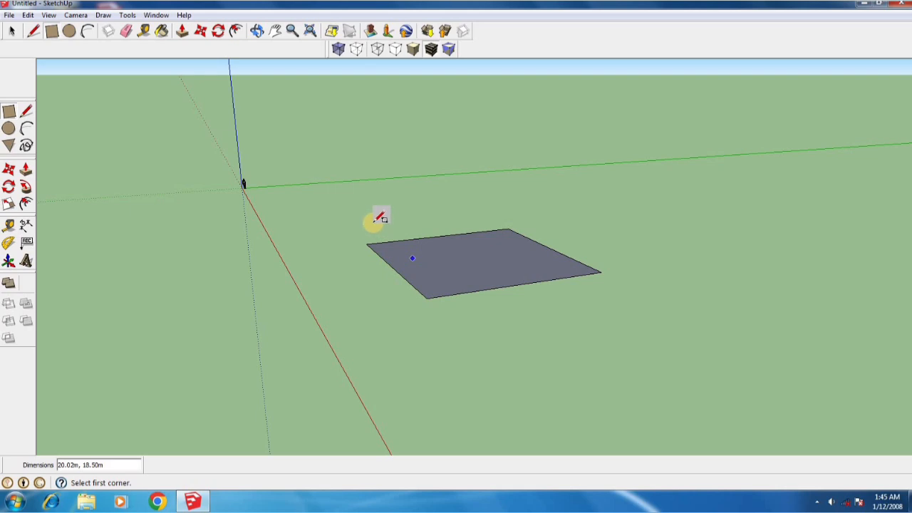
Push/Pull the rectangle upward by about 5.61 m to form a box
click(182, 30)
click(451, 268)
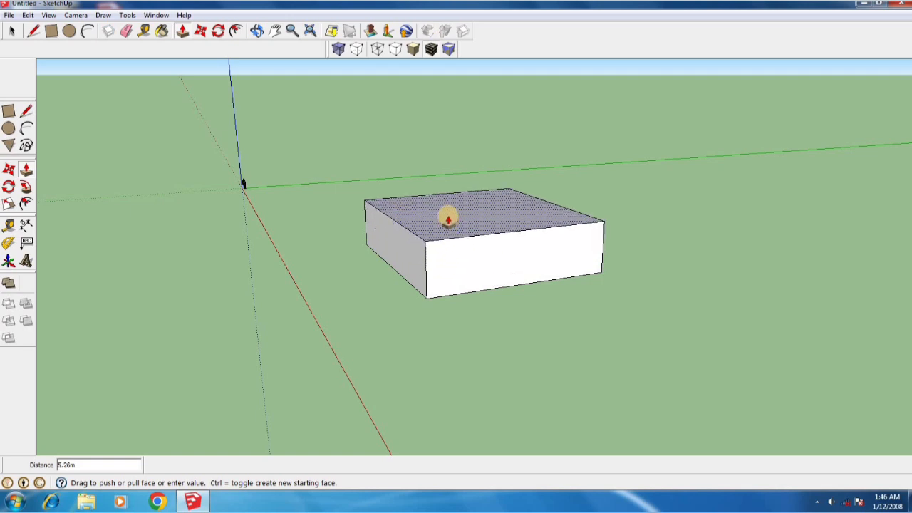
click(449, 218)
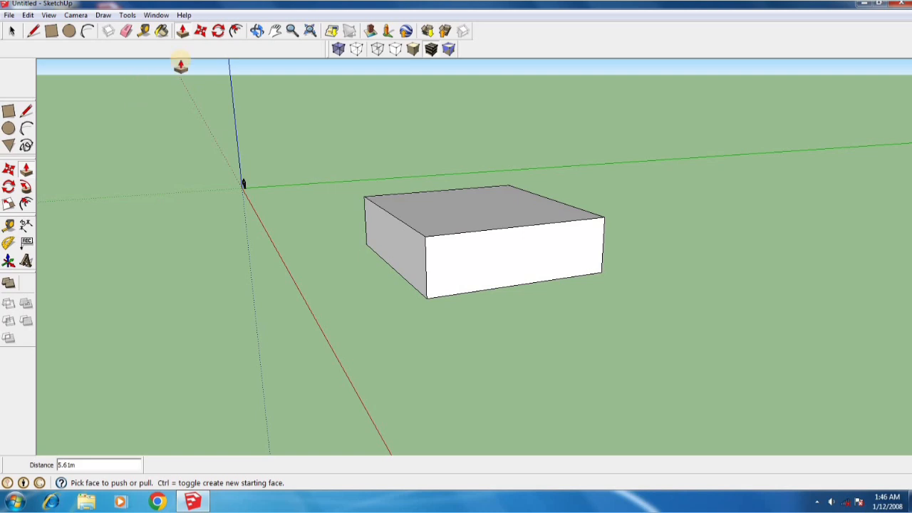
Rotate the edges meeting at the box's near top corner by about 18.4 degrees around that corner, using the vertical edge as reference
click(219, 32)
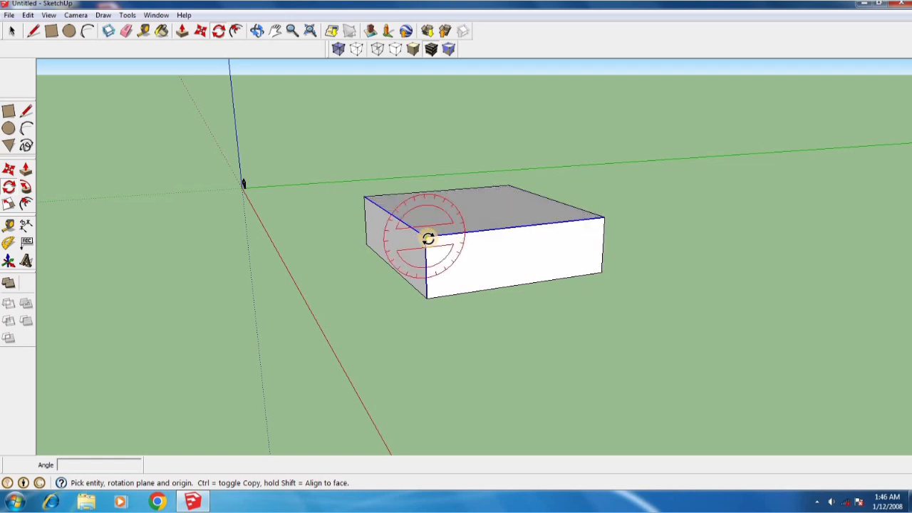
click(426, 237)
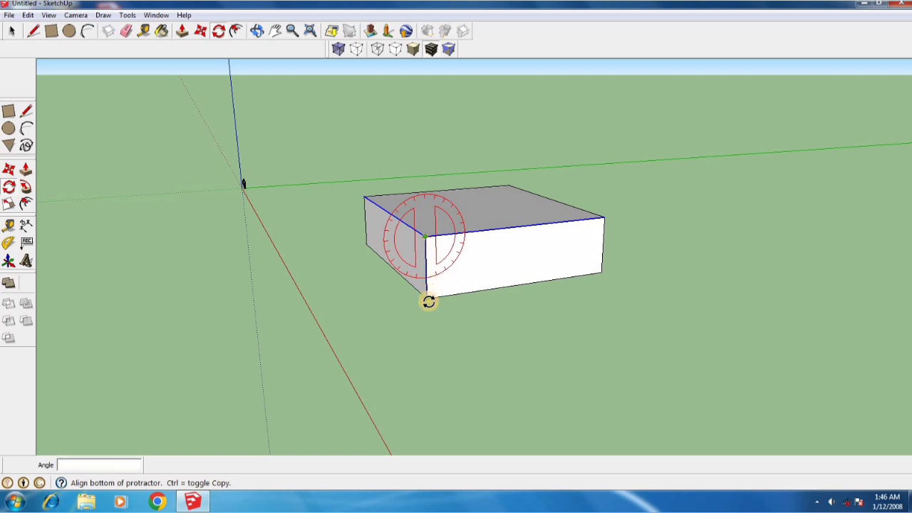
click(428, 302)
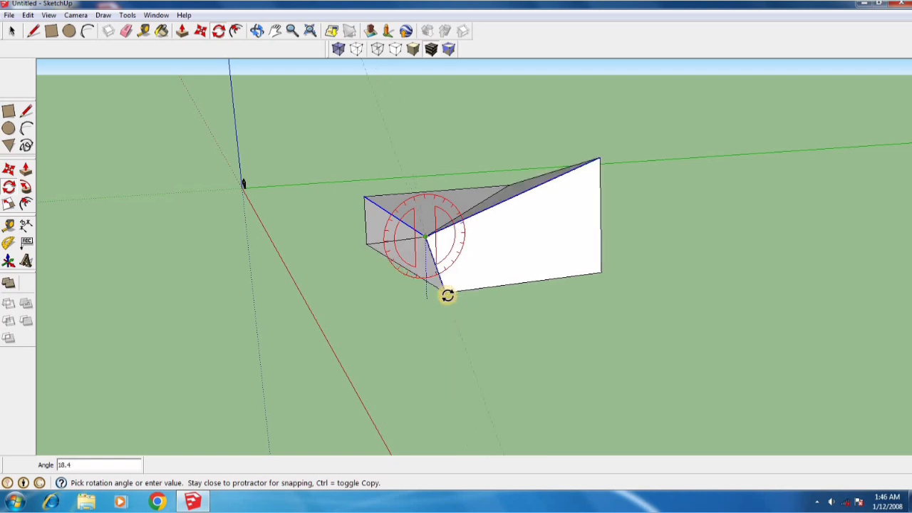
click(443, 296)
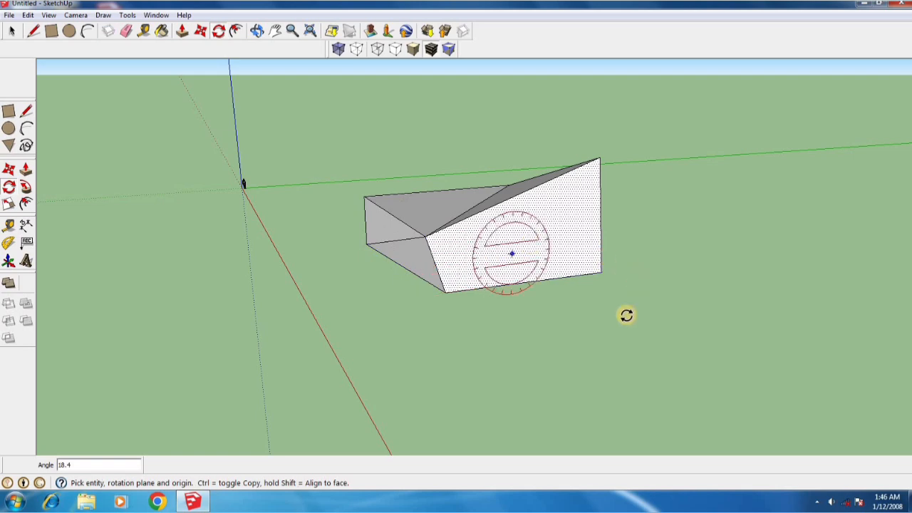
Rotate the edges meeting at the box's raised top corner by about 9 degrees around that corner
click(600, 160)
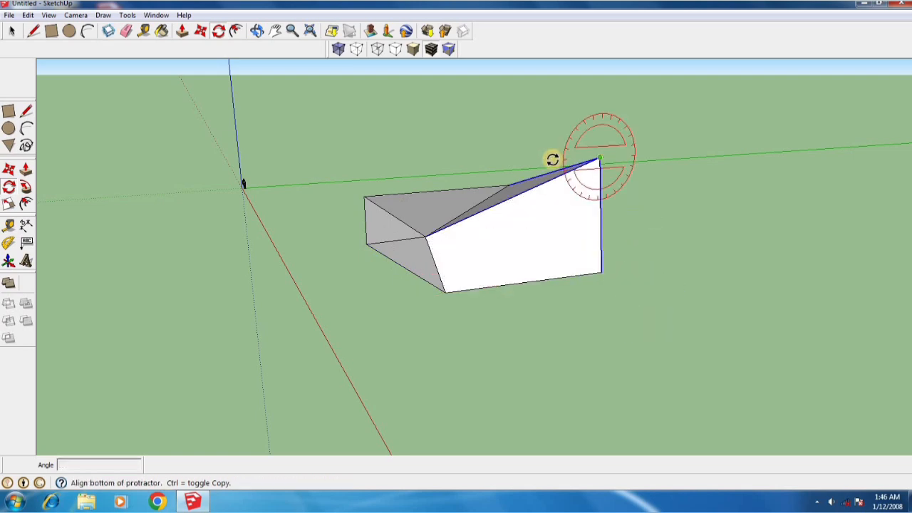
click(507, 179)
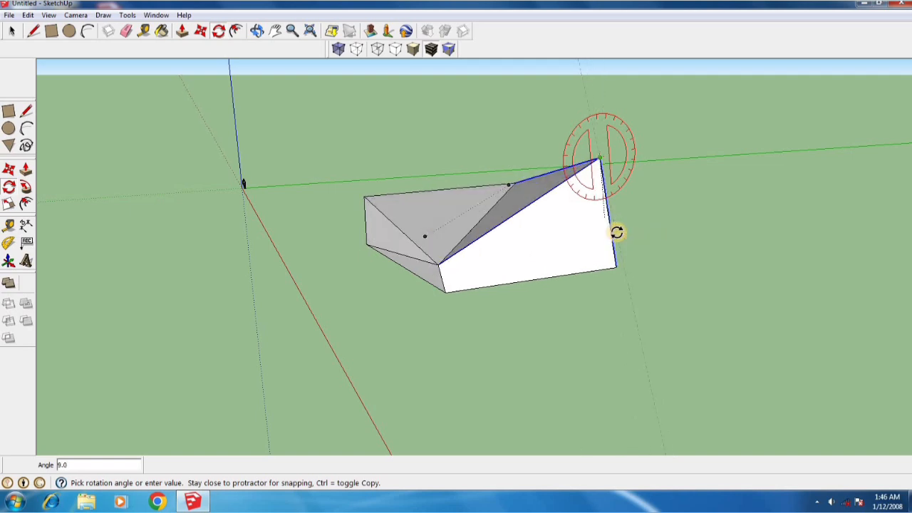
click(618, 232)
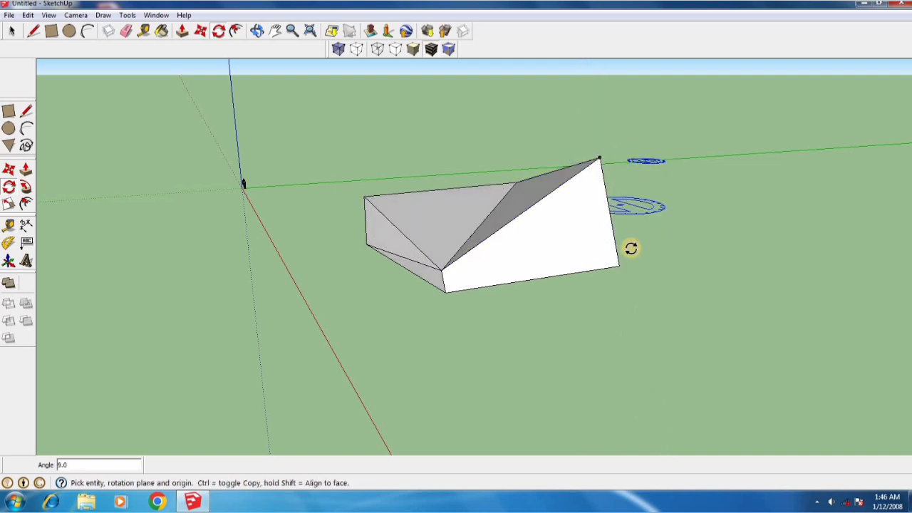
Rotate the edges meeting at the bottom corner below the raised corner by about 16 degrees, using the adjoining bottom edge as reference
click(619, 266)
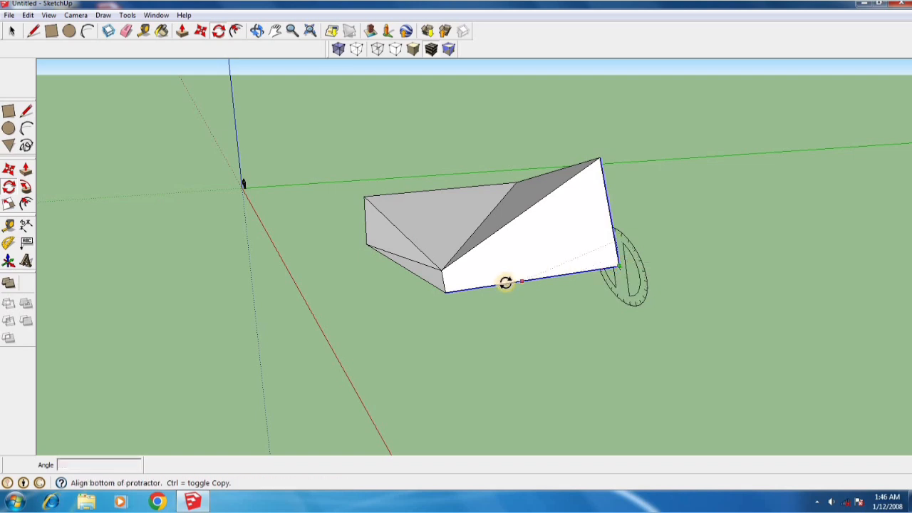
click(444, 288)
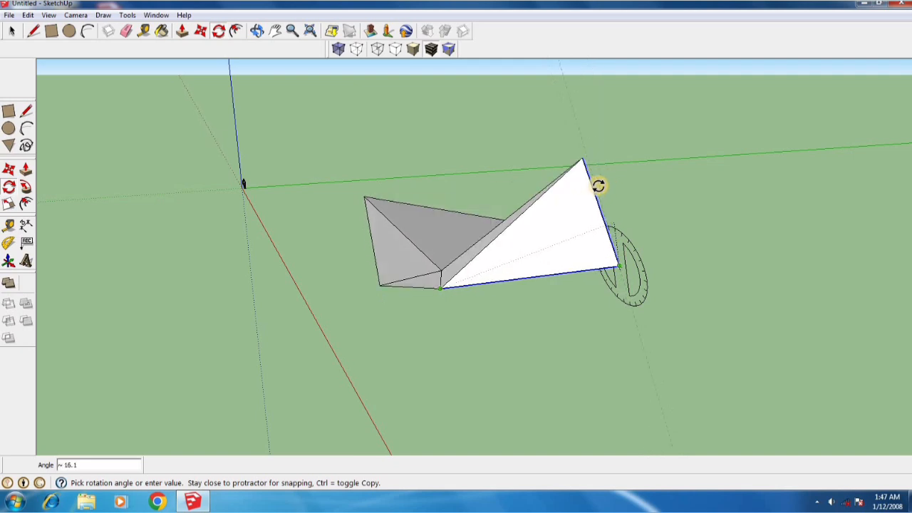
click(598, 186)
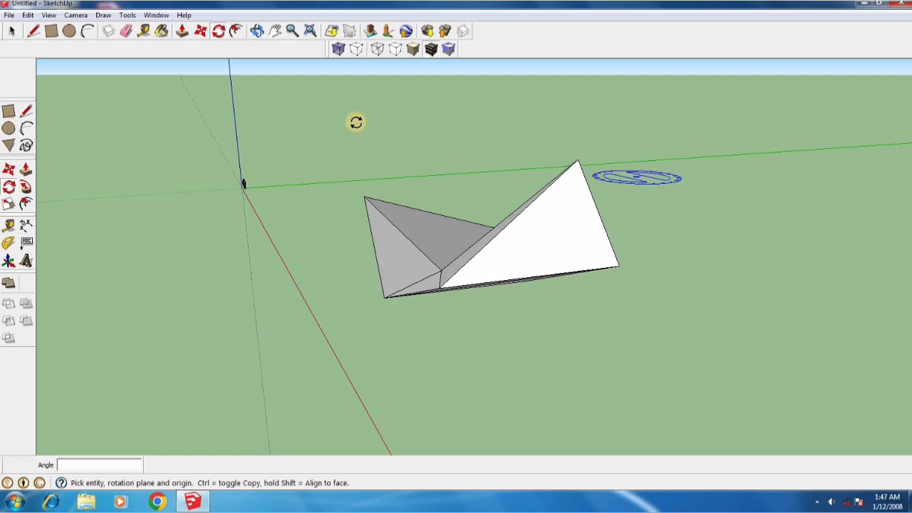
Draw a circle of about 5.53 m radius on the ground beside the twisted box and Push/Pull it up about 11.97 m
scroll(357, 123, down, 3)
click(69, 30)
click(589, 305)
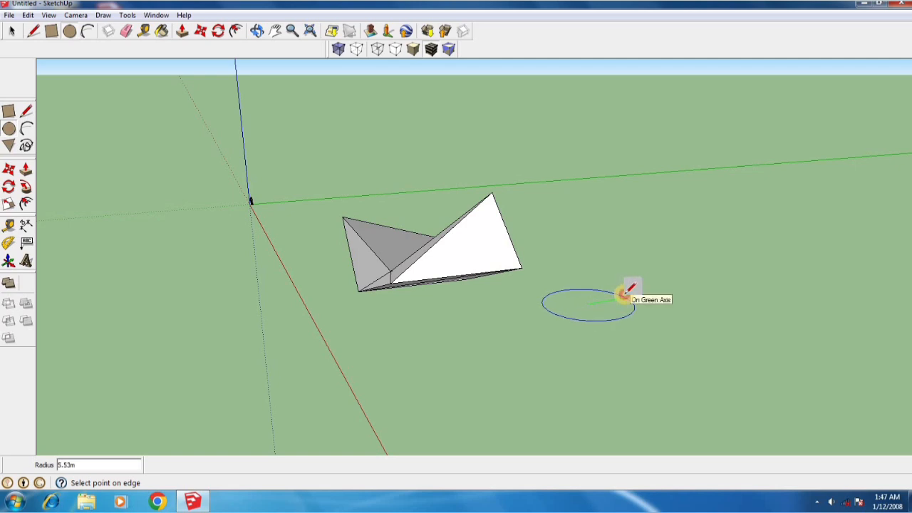
click(625, 294)
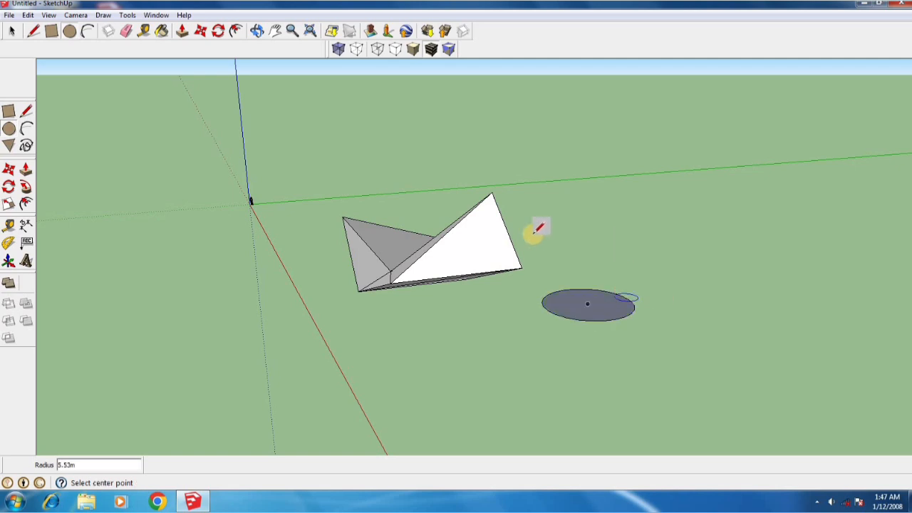
click(182, 33)
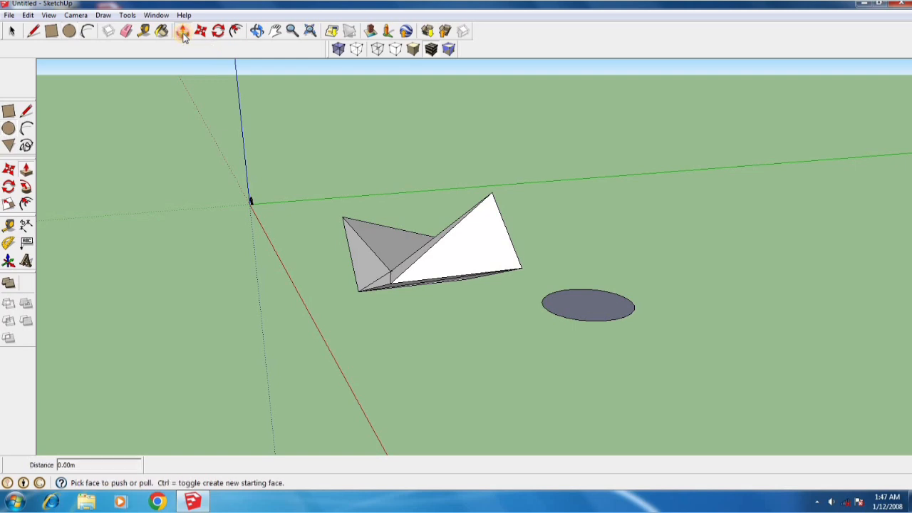
drag(593, 301, 610, 208)
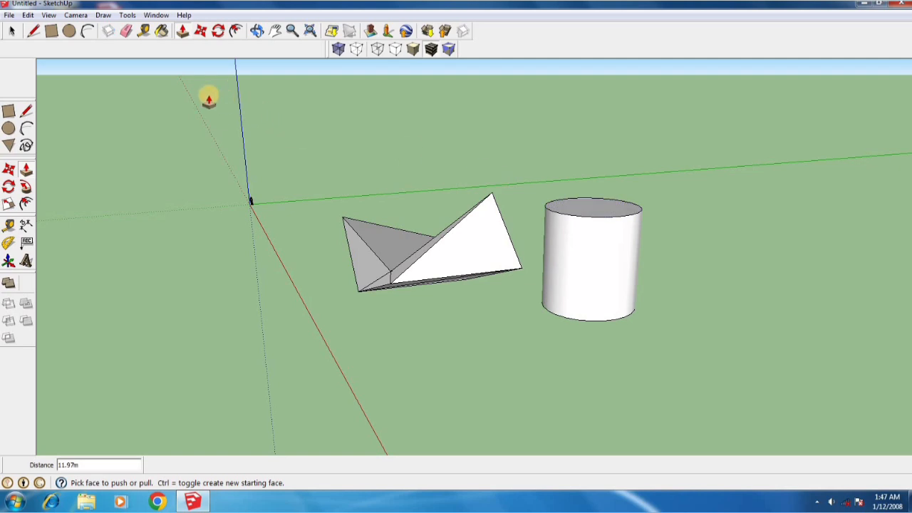
Rotate the cylinder's top face by 135 degrees around its centre to twist the sides
click(219, 35)
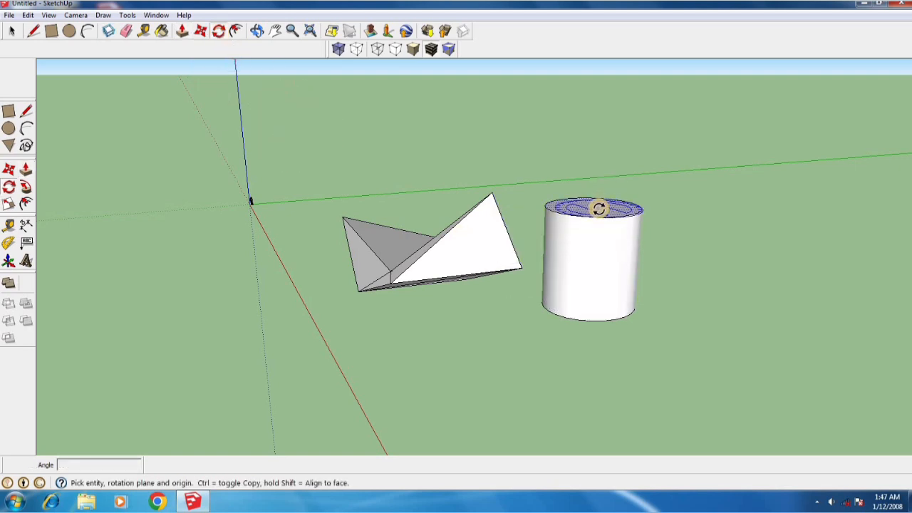
click(598, 208)
click(614, 220)
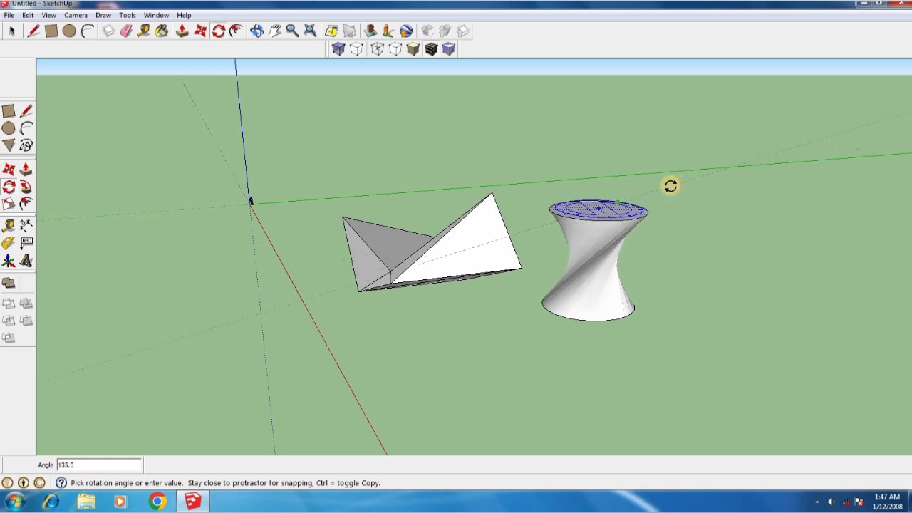
click(667, 188)
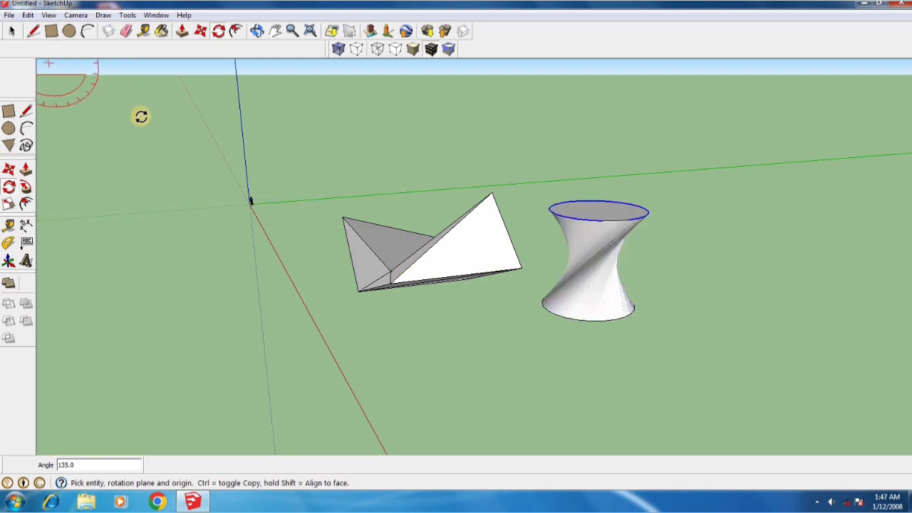
key(space)
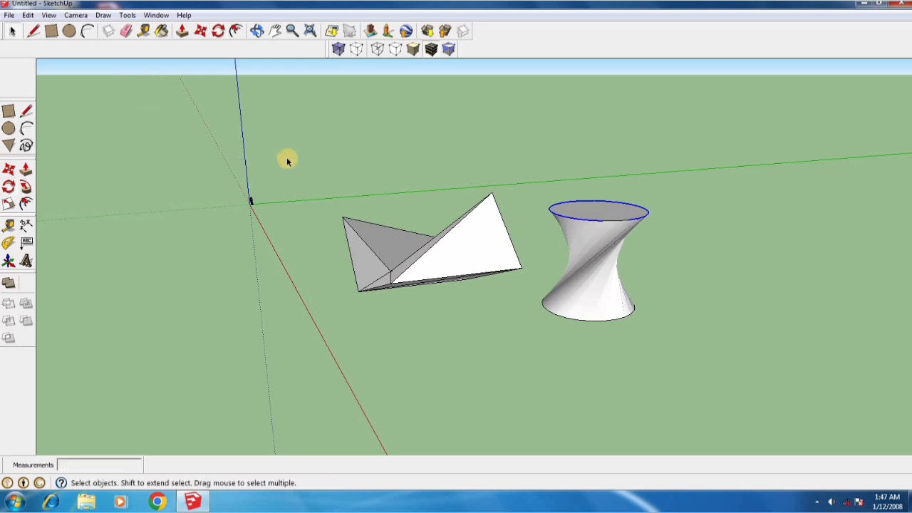
Examine the twisted cylinder and the deformed box from several viewing angles
click(603, 255)
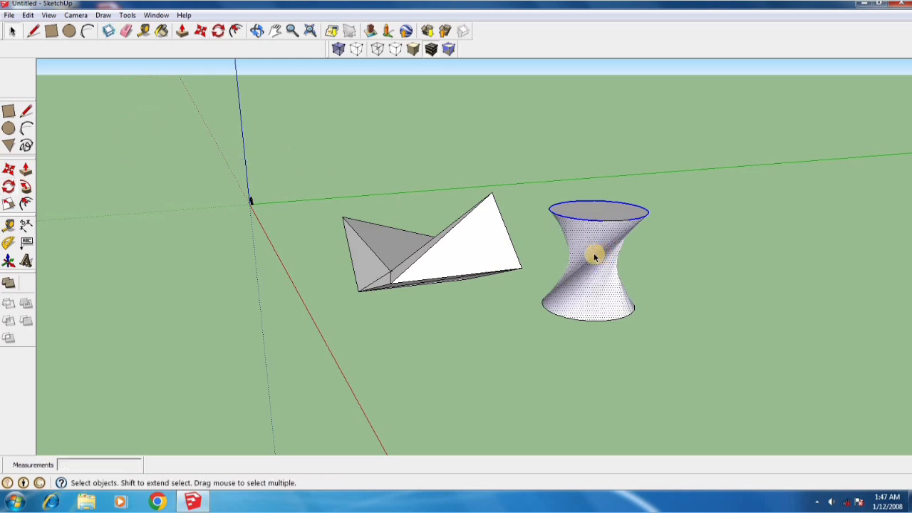
click(535, 346)
key(o)
drag(587, 268, 490, 401)
middle_drag(490, 401, 539, 321)
middle_drag(567, 254, 537, 297)
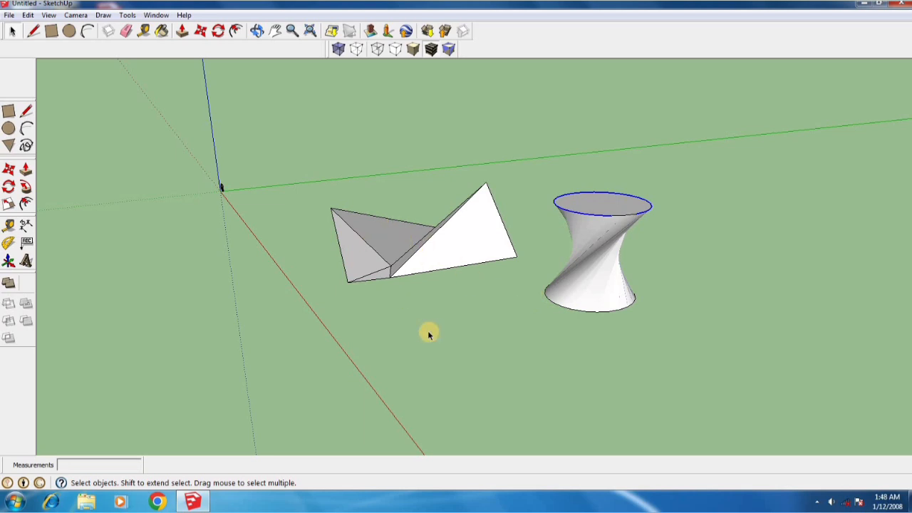
middle_drag(430, 318, 429, 289)
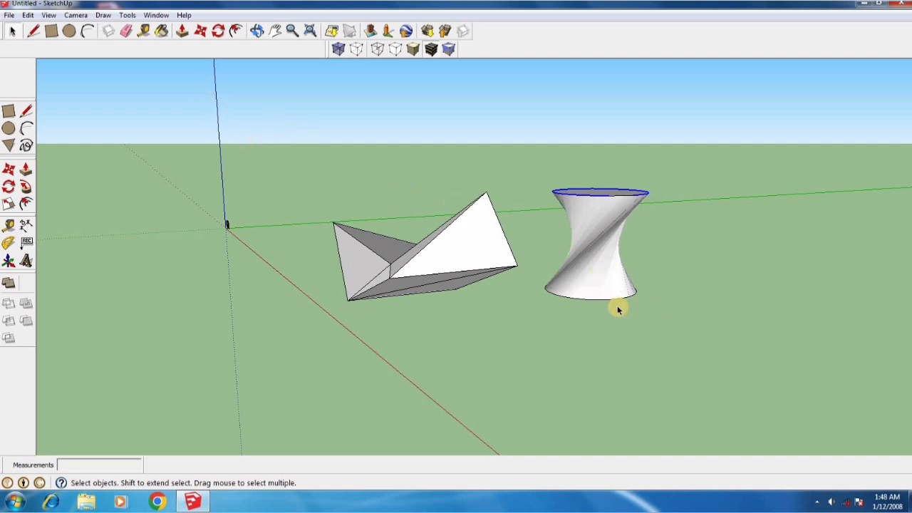
middle_drag(452, 312, 452, 328)
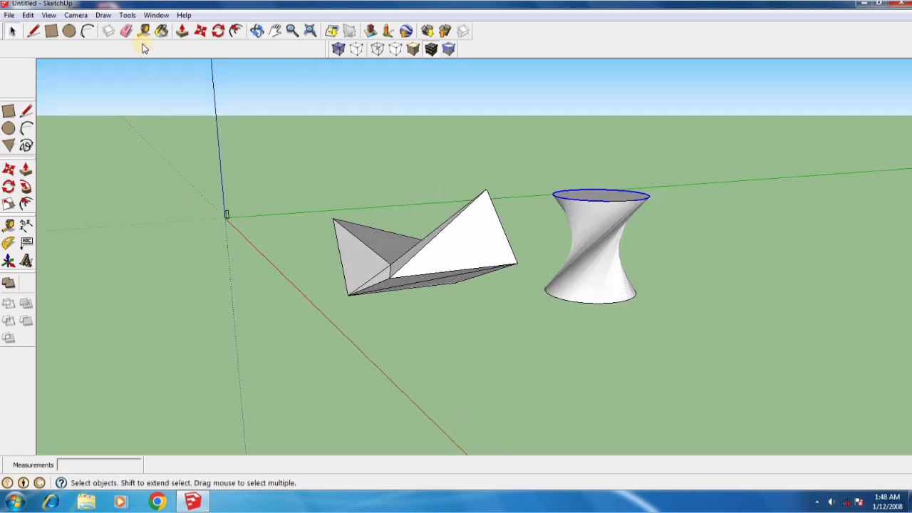
Erase the twisted cylinder and the deformed box, dismissing the Windows colour scheme prompt
click(124, 33)
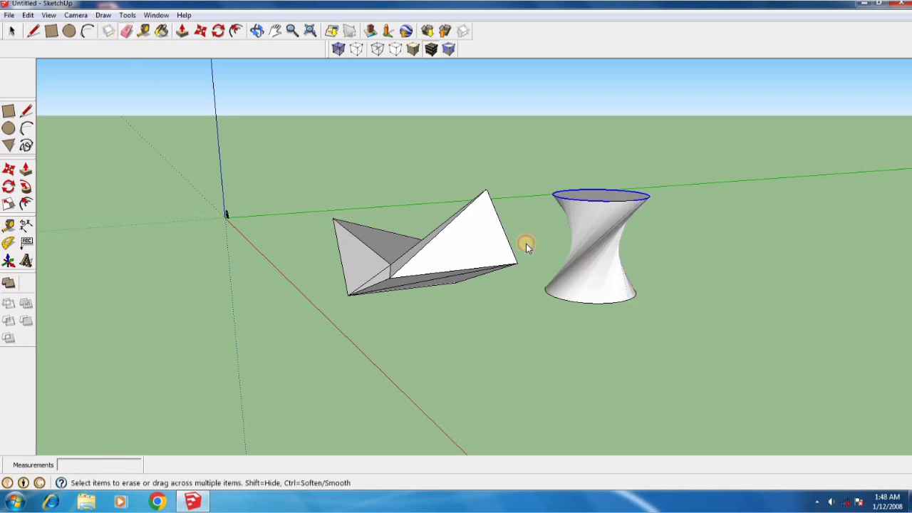
click(600, 160)
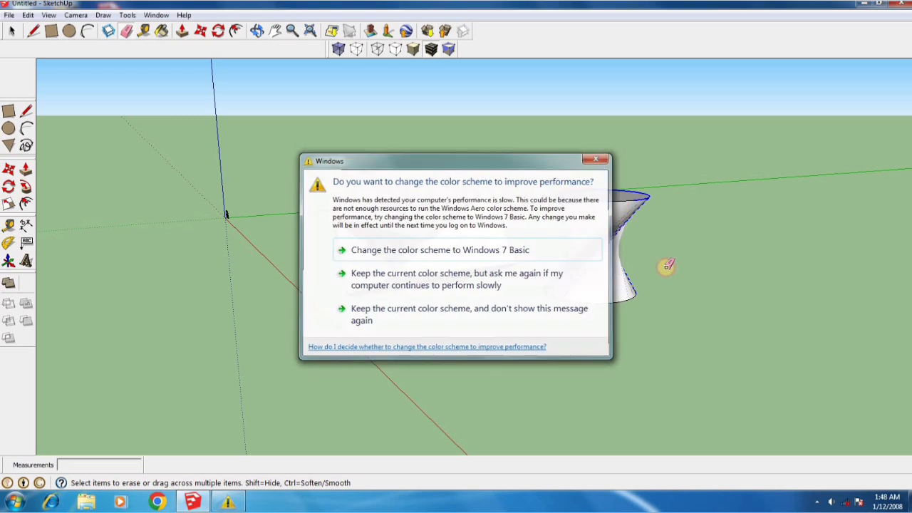
mouse_move(534, 244)
ctrl+mouse_down()
mouse_move(591, 275)
mouse_move(591, 291)
mouse_move(553, 287)
mouse_move(625, 298)
mouse_move(556, 290)
mouse_move(638, 197)
mouse_move(589, 190)
mouse_move(462, 224)
mouse_move(482, 291)
mouse_move(415, 287)
mouse_move(427, 247)
mouse_move(365, 238)
mouse_move(340, 255)
mouse_move(405, 279)
mouse_move(383, 274)
mouse_move(392, 276)
ctrl+mouse_up()
mouse_move(494, 202)
mouse_down()
mouse_move(418, 273)
mouse_move(471, 253)
mouse_move(527, 263)
mouse_up()
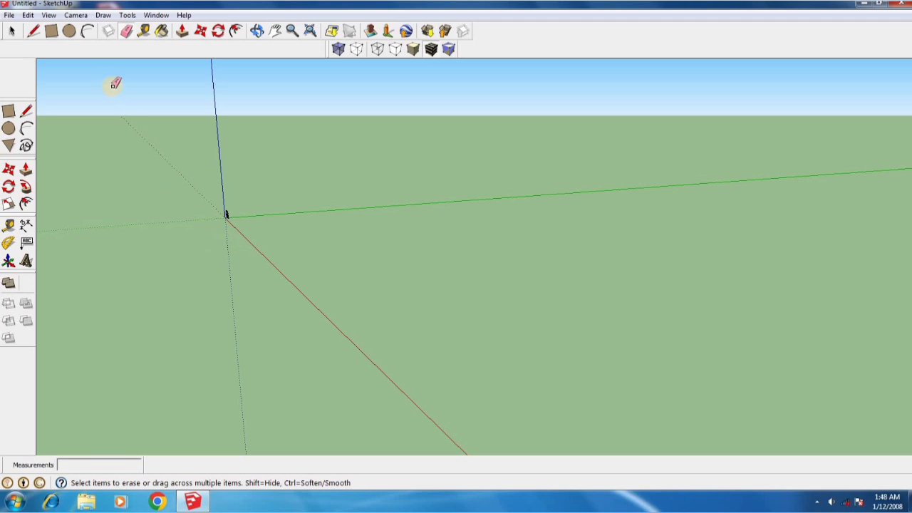
Draw a circle with a radius of 2 m on the ground between the red and green axes
click(69, 32)
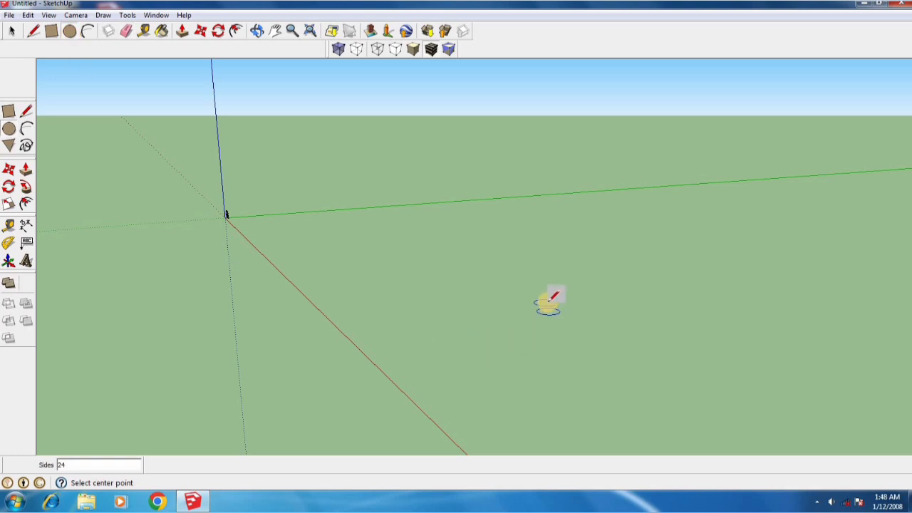
click(531, 297)
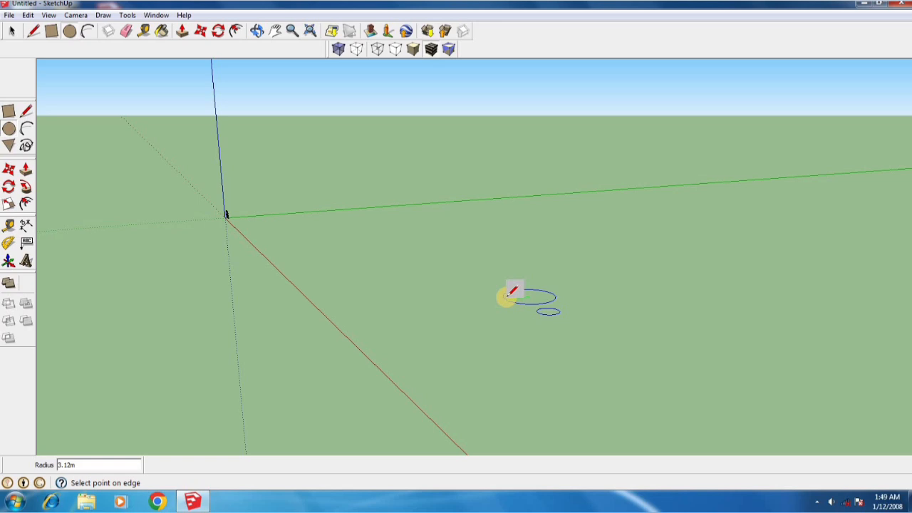
click(508, 295)
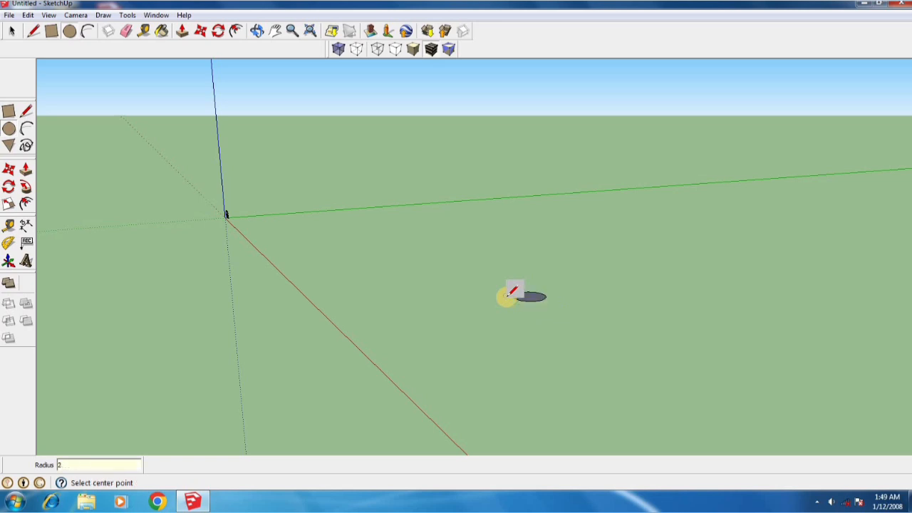
Draw a concentric circle with a radius of 0.25 m at the centre of the large circle
scroll(529, 298, up, 1)
scroll(530, 298, up, 5)
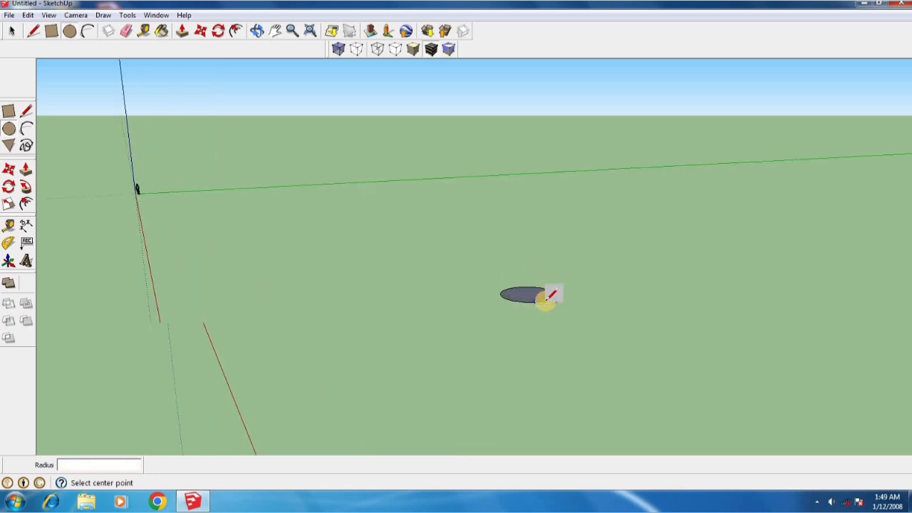
scroll(531, 286, up, 4)
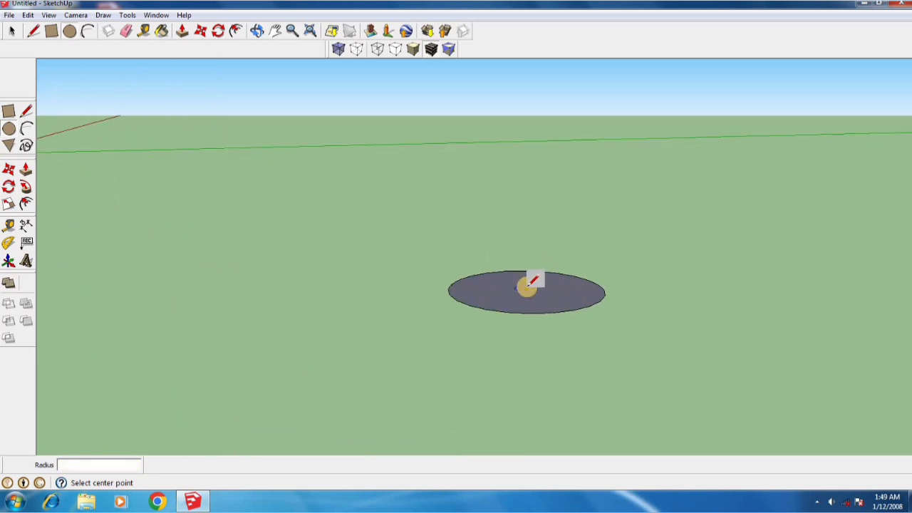
scroll(534, 286, up, 3)
scroll(535, 284, down, 2)
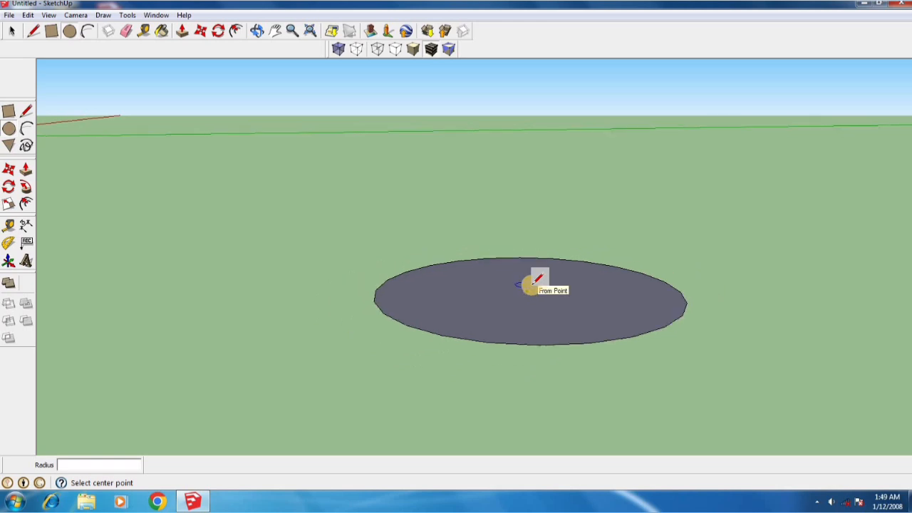
scroll(531, 285, down, 1)
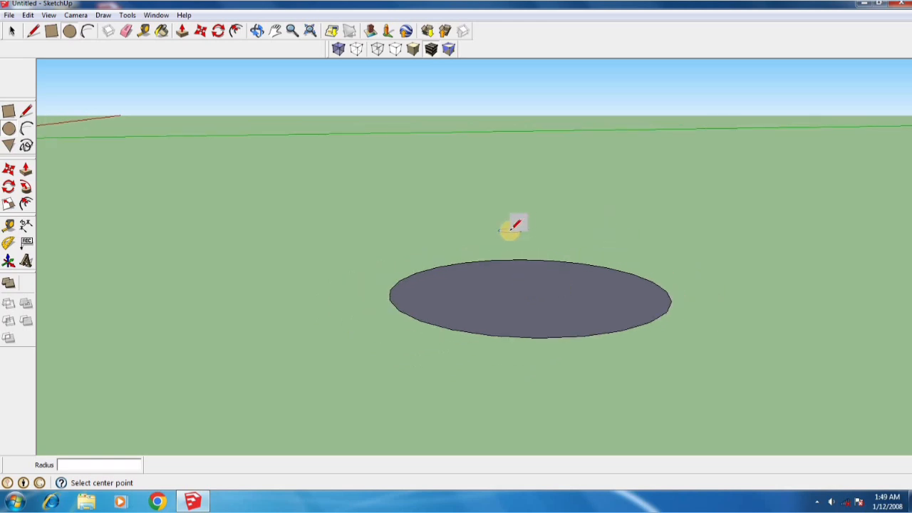
click(527, 290)
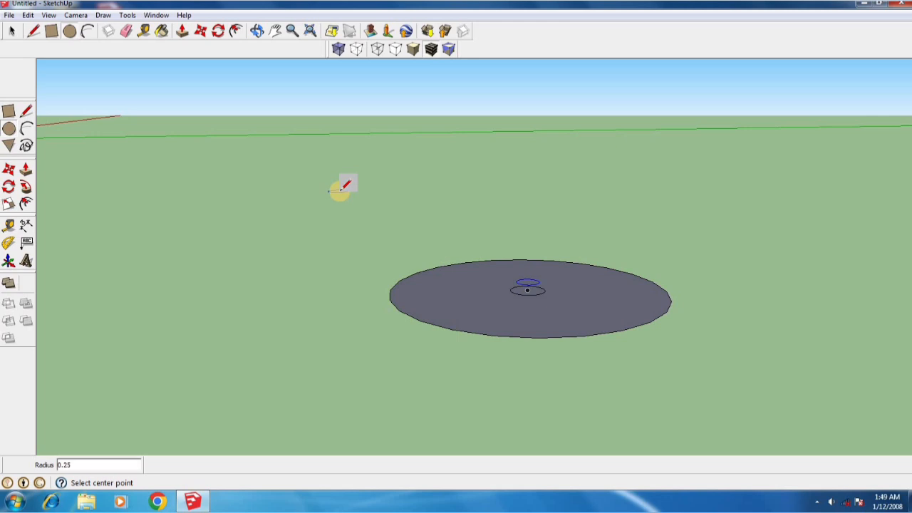
key(space)
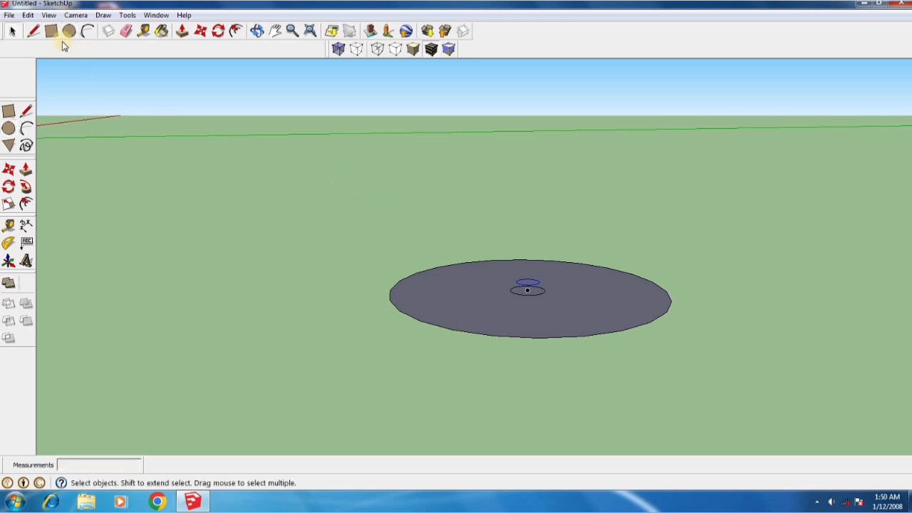
Push/Pull the inner circle up 2 m and the surrounding ring up 0.05 m
click(183, 32)
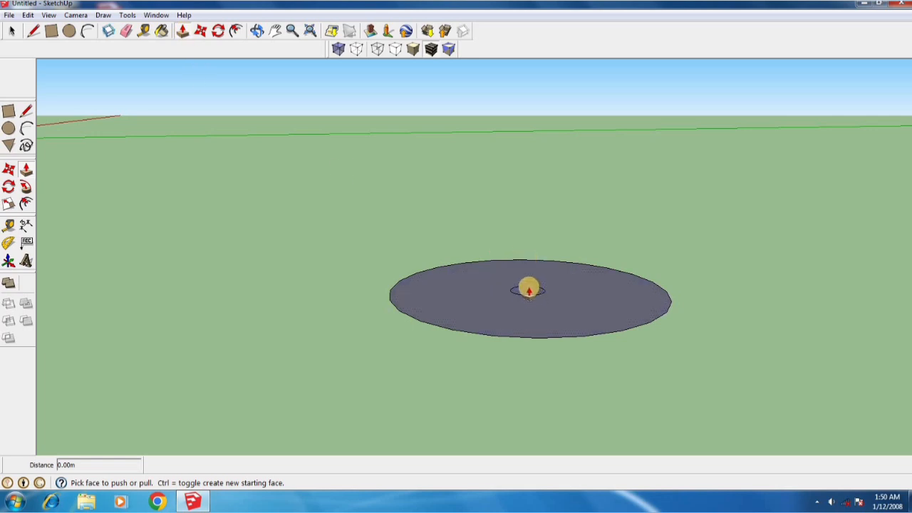
click(529, 289)
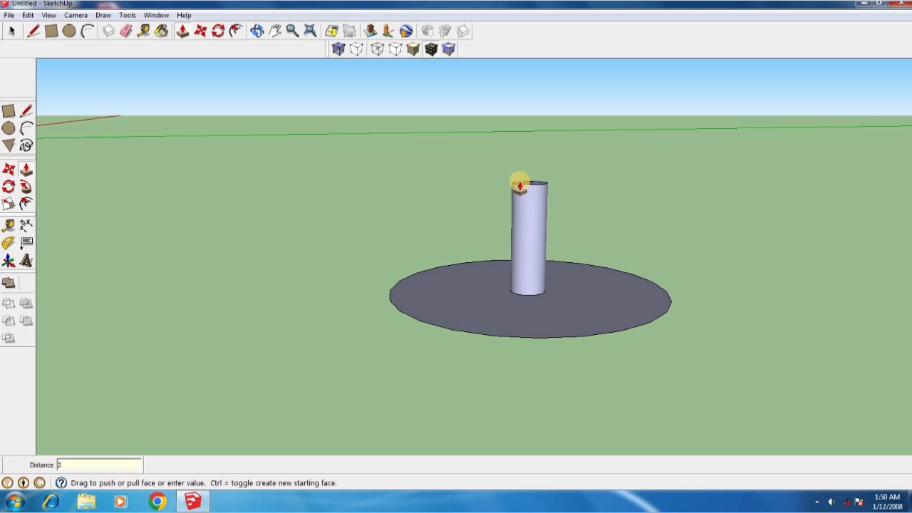
key(Return)
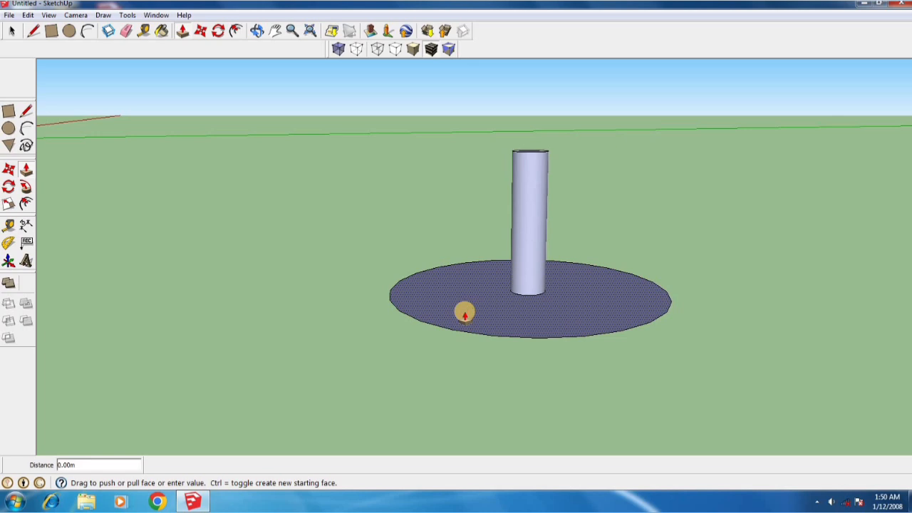
drag(464, 310, 464, 308)
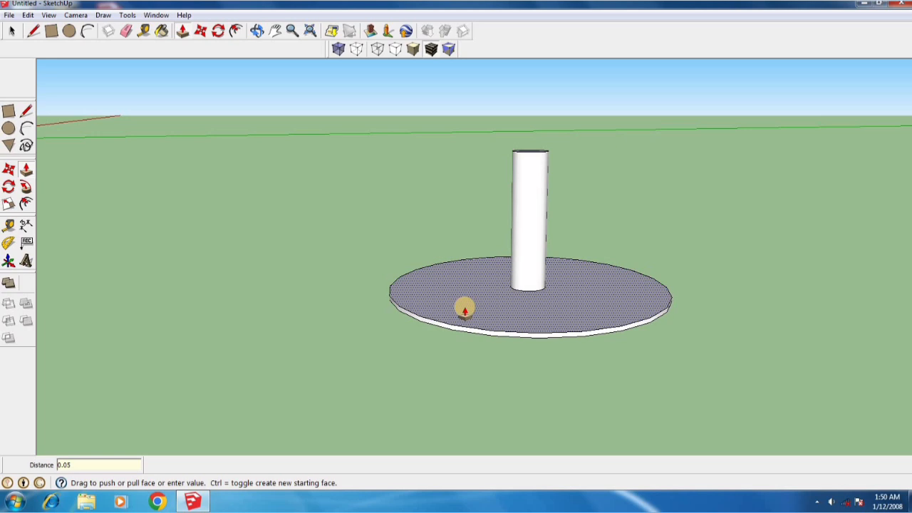
key(Return)
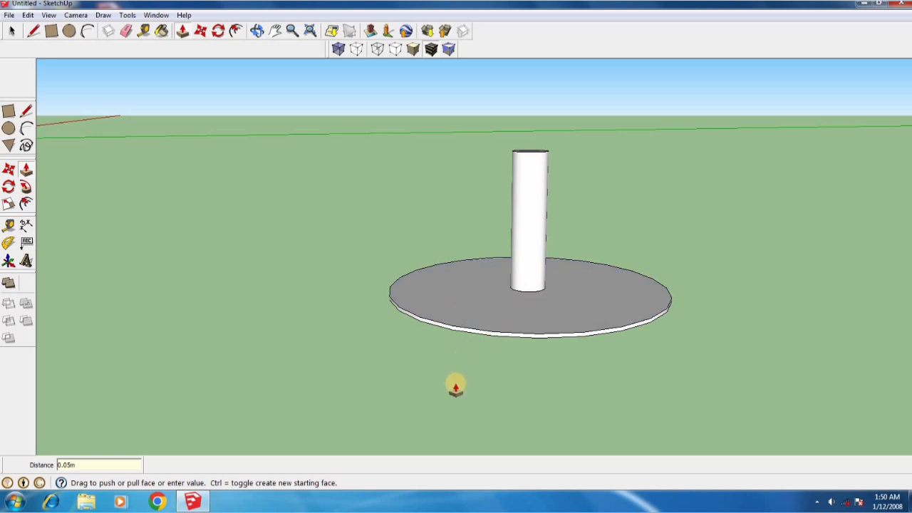
scroll(455, 387, down, 2)
scroll(524, 206, up, 5)
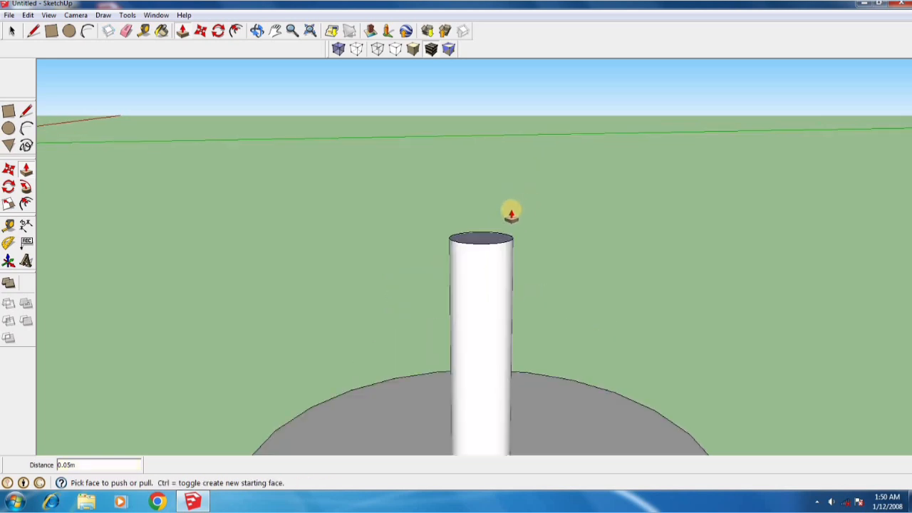
scroll(511, 213, down, 3)
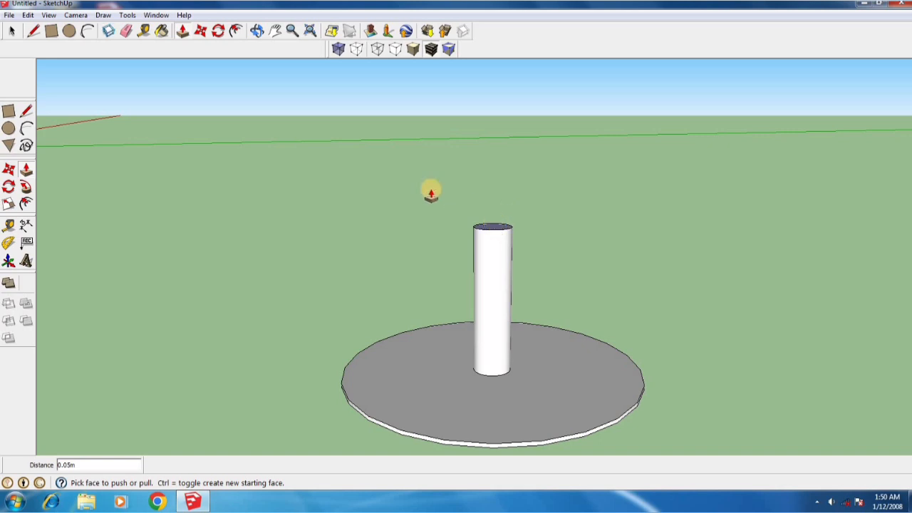
click(69, 32)
key(p)
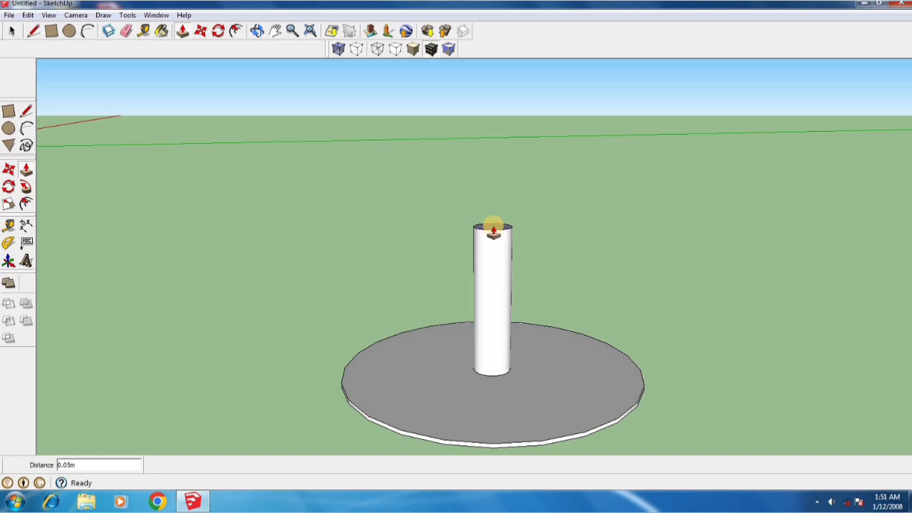
click(13, 32)
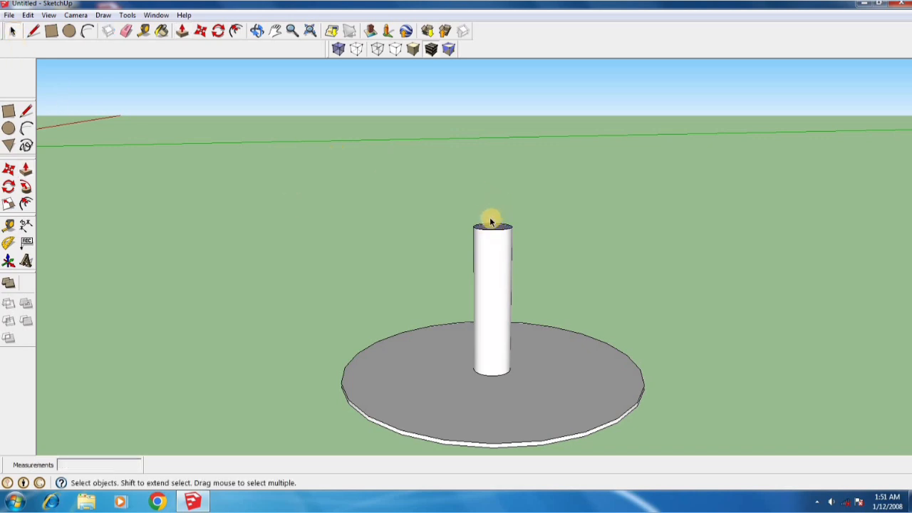
Scale down the column's top face uniformly from two opposite corners, with a final factor of about 0.64
scroll(477, 164, down, 3)
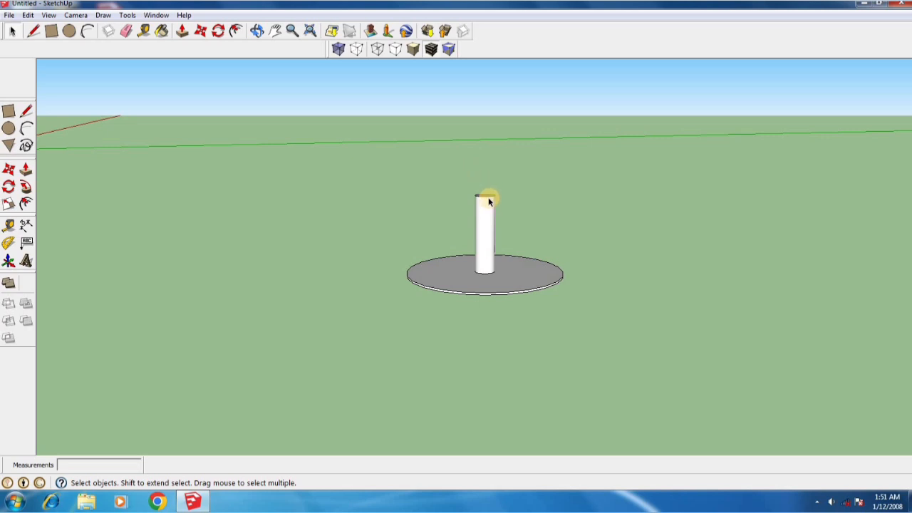
middle_drag(489, 202, 472, 321)
middle_drag(490, 209, 481, 322)
middle_drag(490, 242, 486, 325)
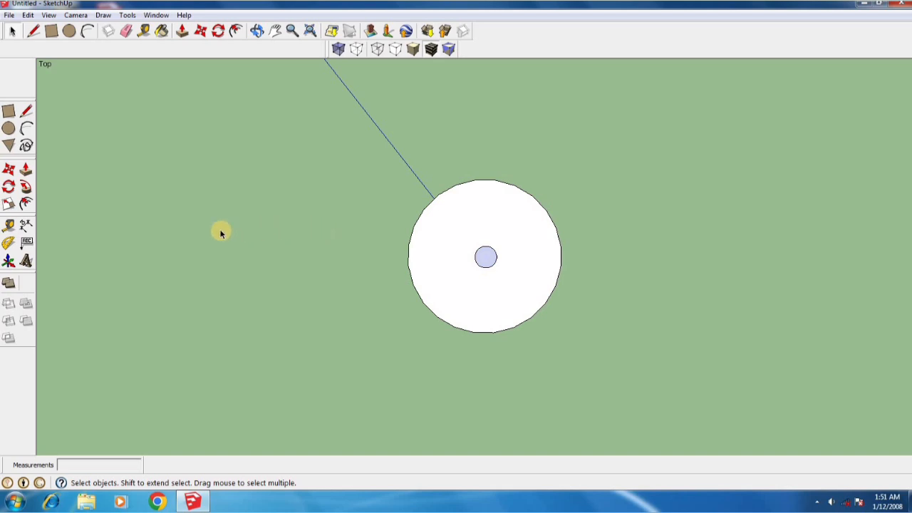
click(9, 205)
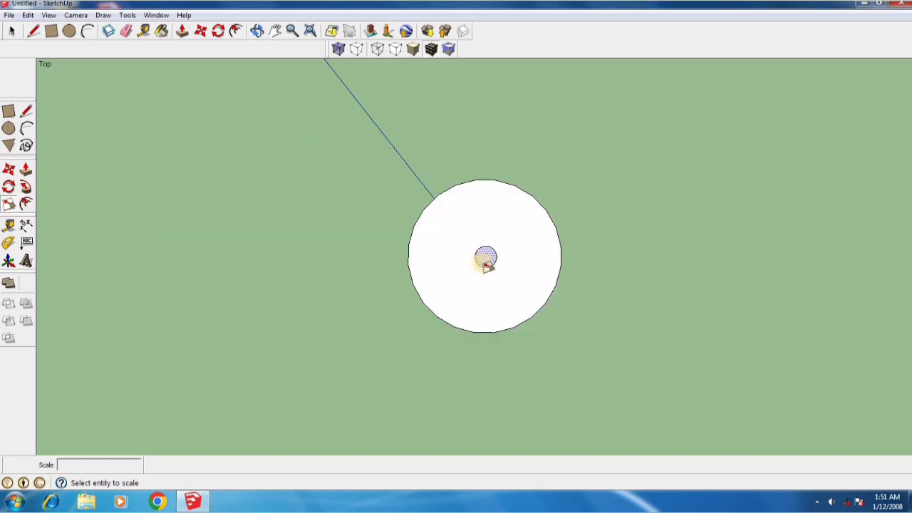
click(485, 259)
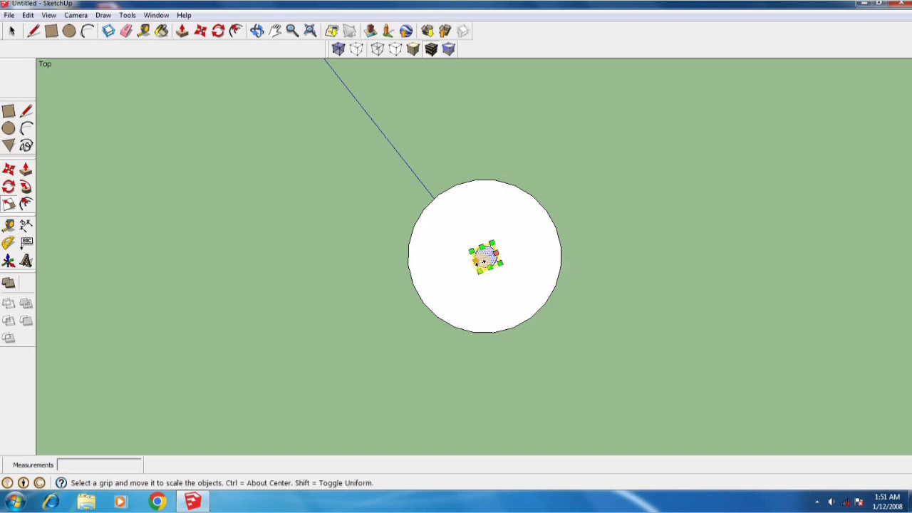
scroll(482, 262, up, 5)
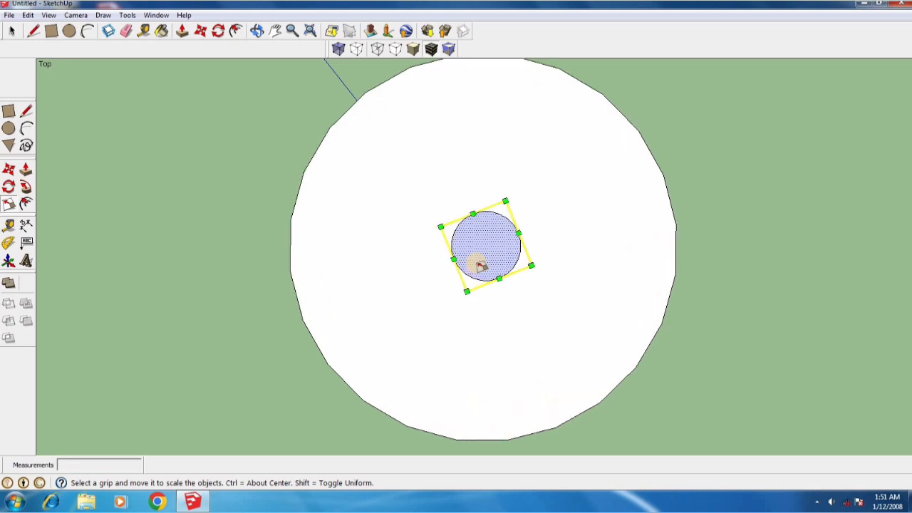
scroll(482, 263, up, 3)
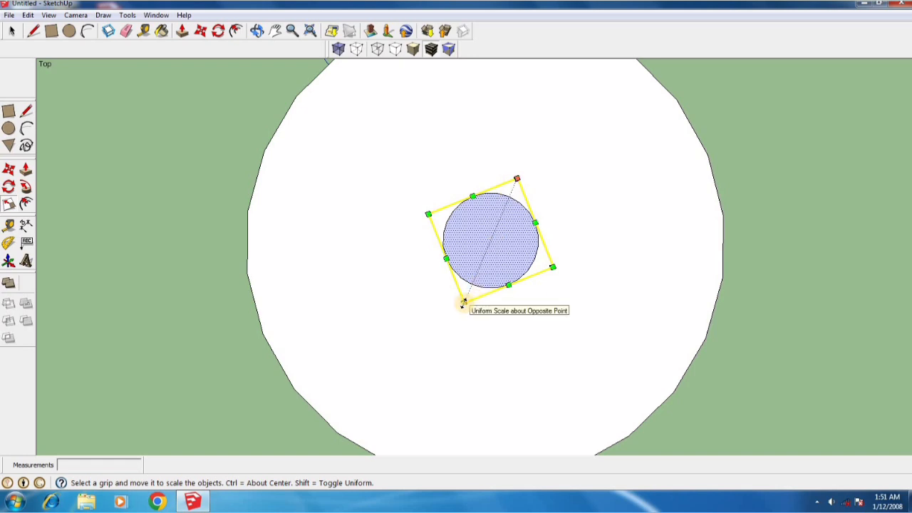
drag(466, 297, 480, 278)
drag(515, 181, 502, 212)
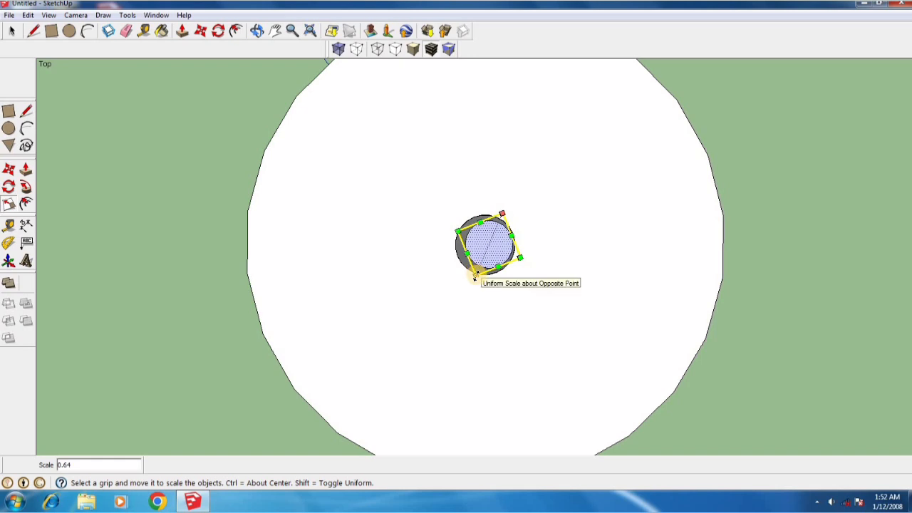
Shrink the column's top face further with uniform corner scaling of about 0.88 and 0.84, centring it over the column
drag(475, 278, 477, 268)
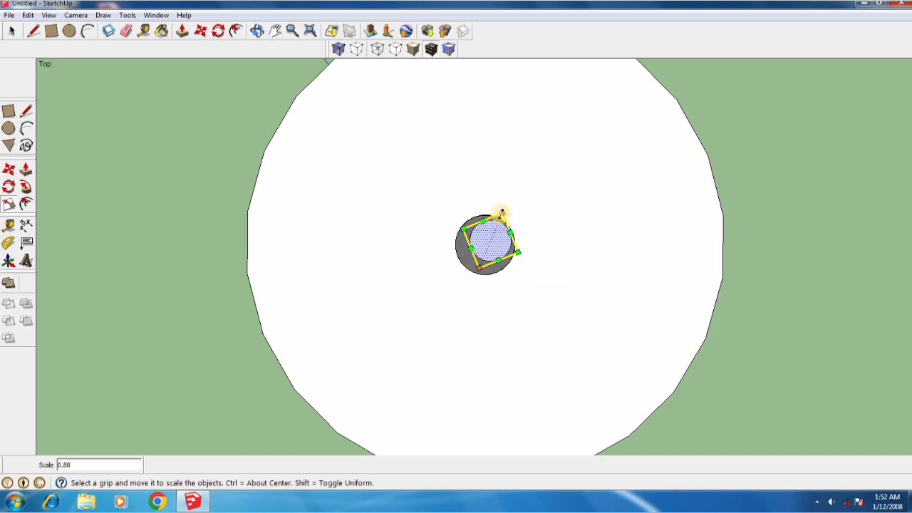
drag(504, 214, 501, 220)
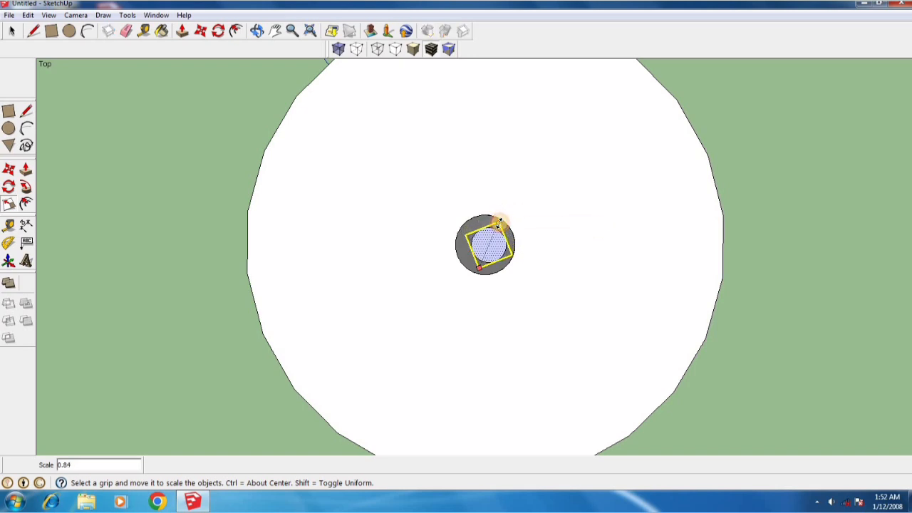
drag(501, 222, 502, 222)
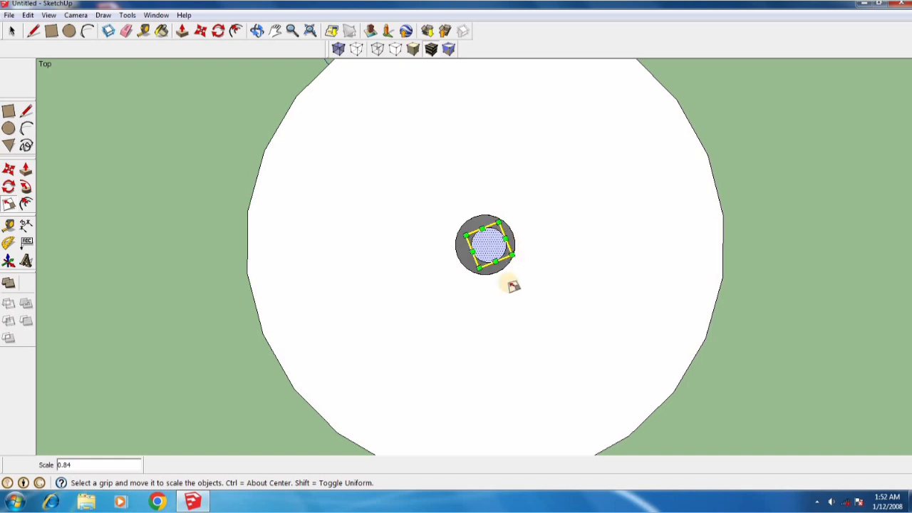
Leave the Scale tool and examine the column's taper on the round base from an angled view
middle_drag(525, 303, 452, 230)
middle_drag(483, 335, 497, 315)
scroll(463, 318, down, 3)
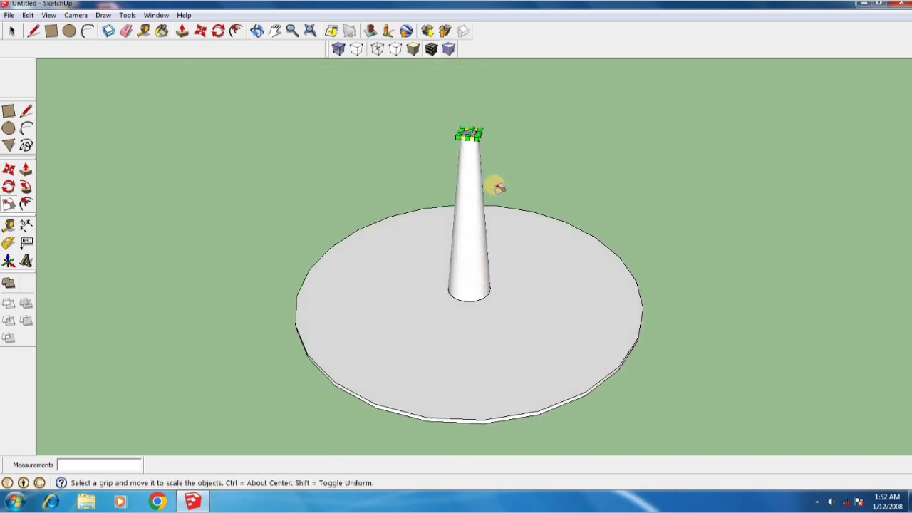
scroll(479, 258, up, 1)
scroll(473, 301, down, 2)
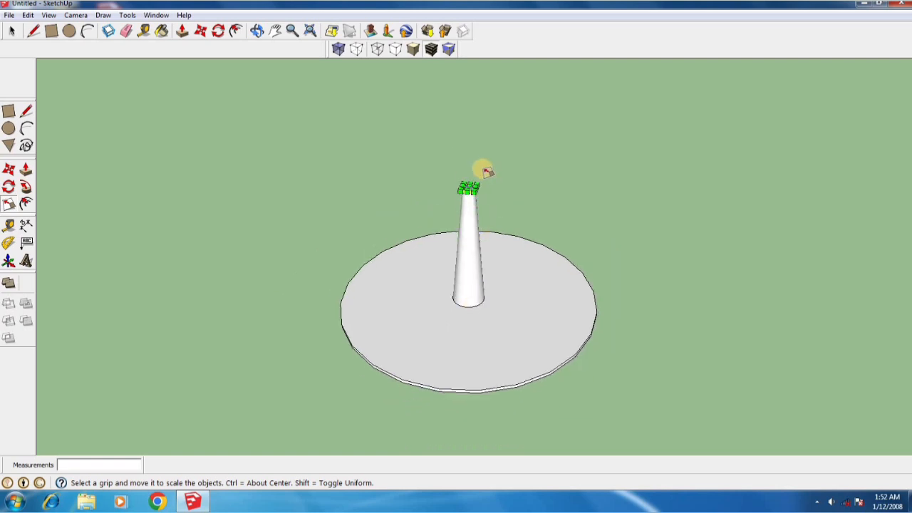
scroll(479, 169, up, 1)
scroll(475, 167, up, 1)
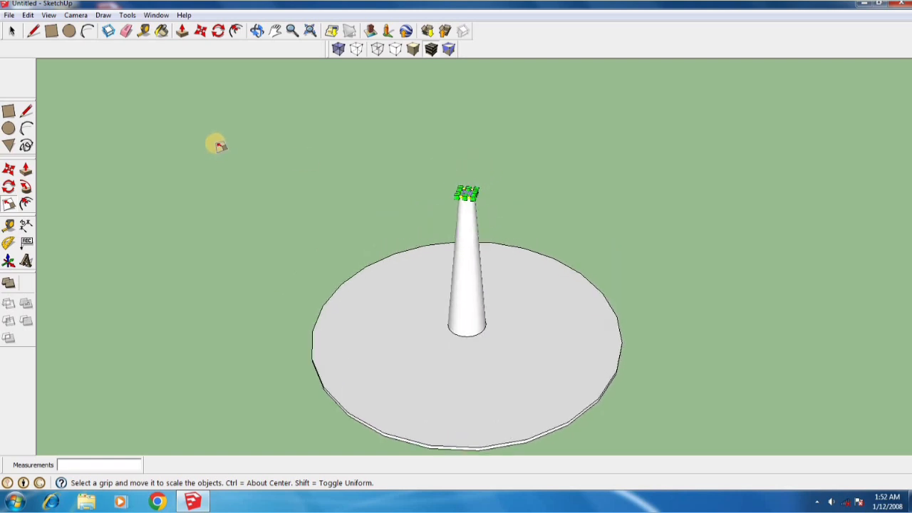
click(11, 30)
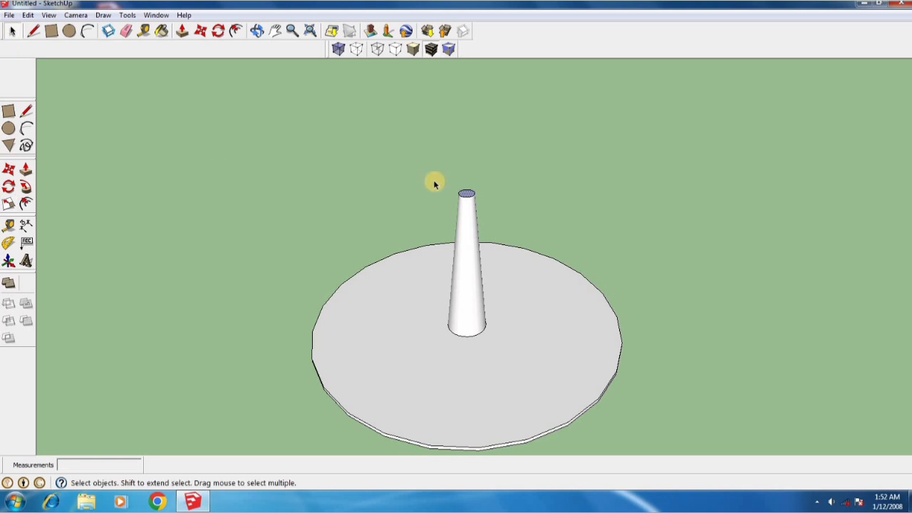
scroll(464, 195, up, 1)
scroll(397, 169, down, 1)
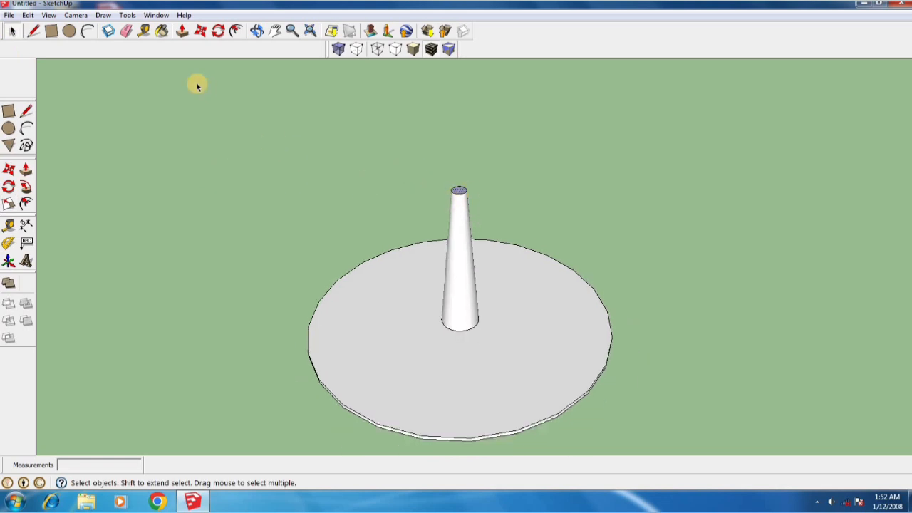
Draw a six-sided polygon with a radius of about 0.04 m at the centre of the column's top face
click(104, 18)
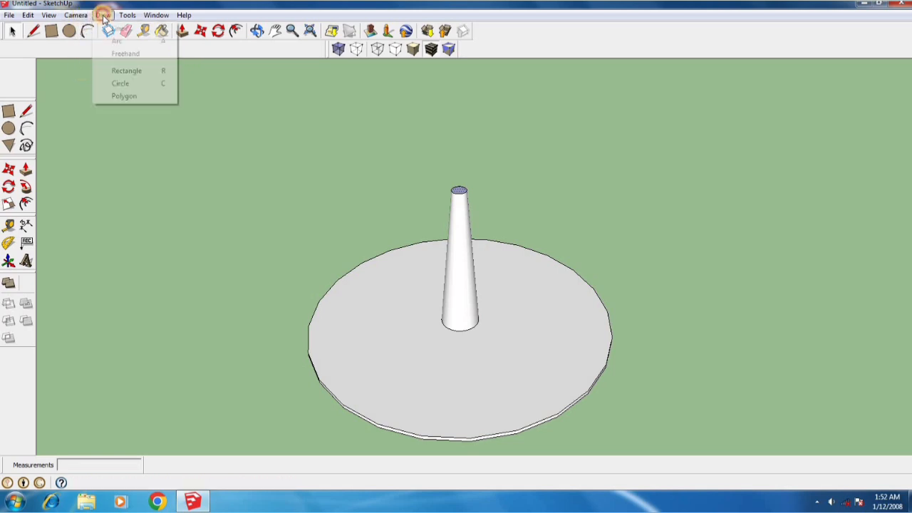
click(129, 96)
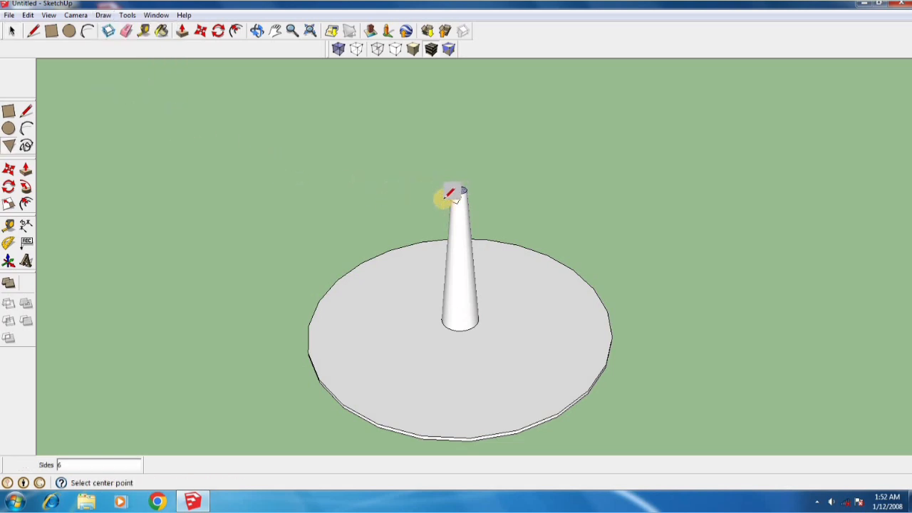
scroll(440, 199, up, 1)
scroll(463, 185, up, 3)
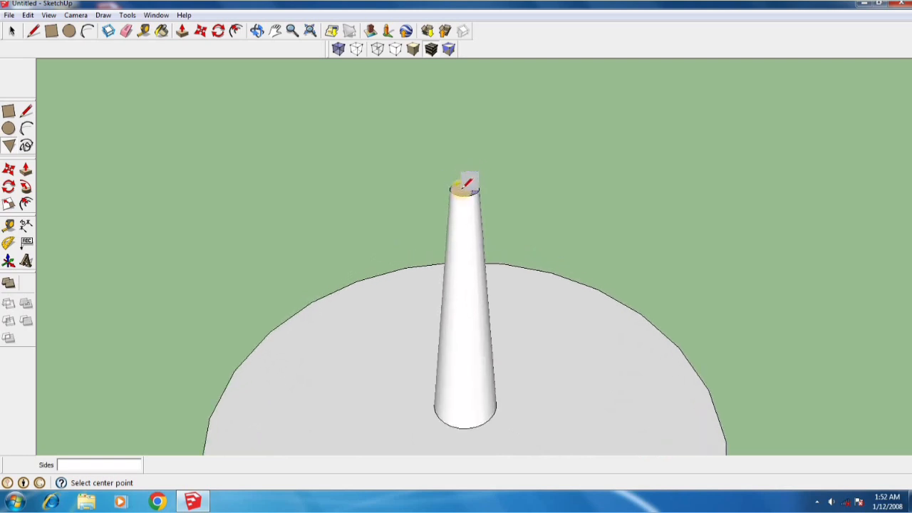
scroll(467, 184, up, 2)
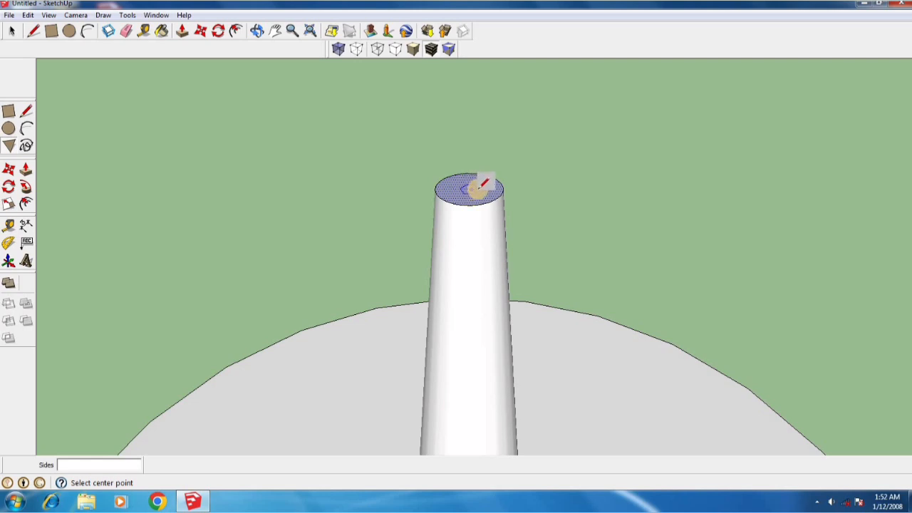
scroll(466, 182, up, 1)
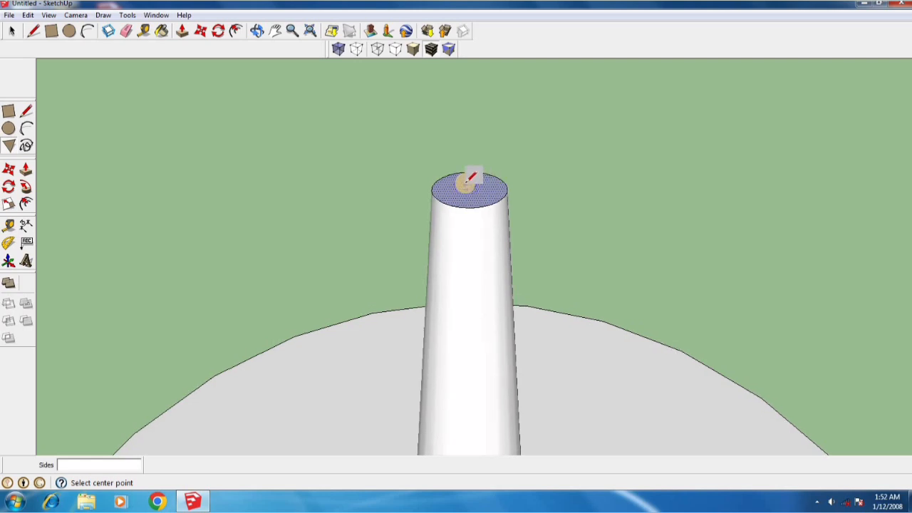
scroll(465, 182, up, 3)
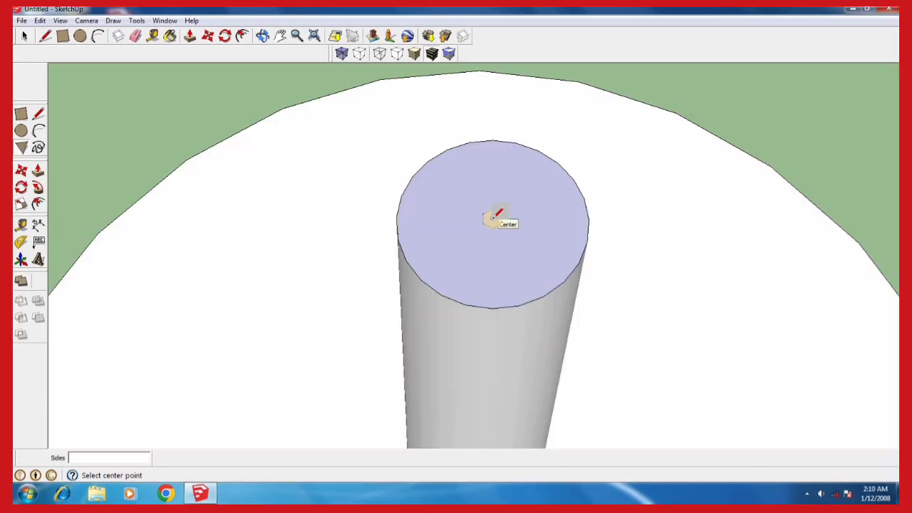
click(492, 219)
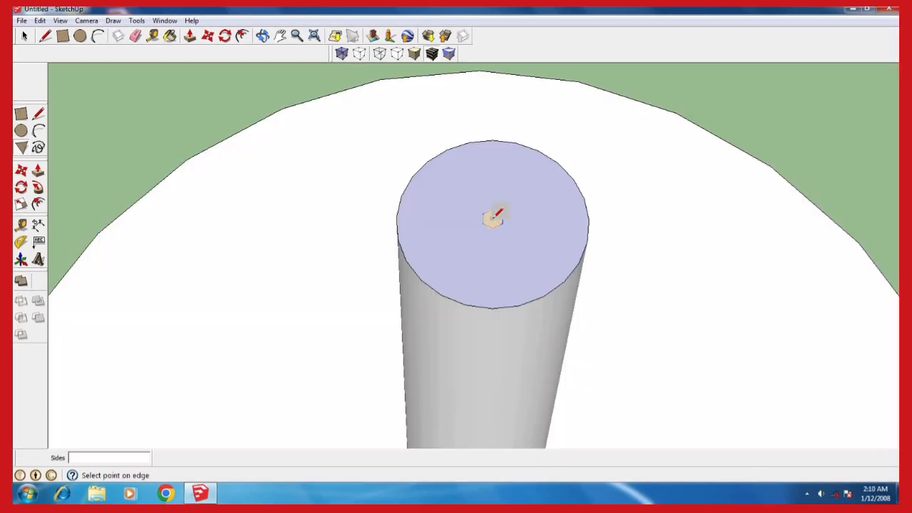
click(454, 221)
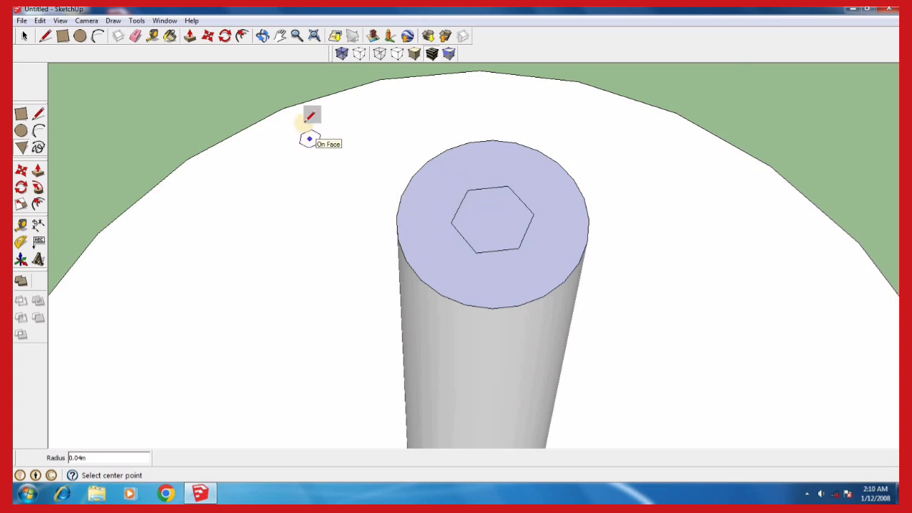
Offset the hexagon on the column's top face outward by 2 m
click(242, 39)
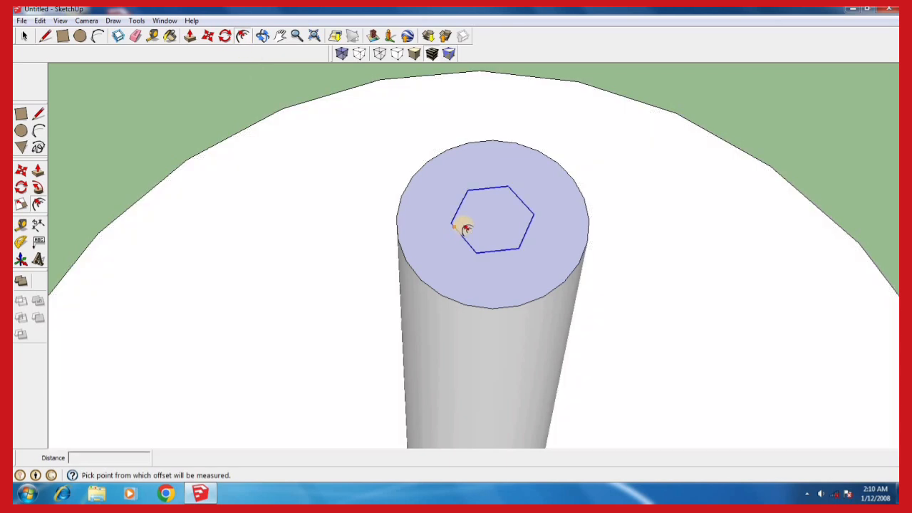
click(458, 228)
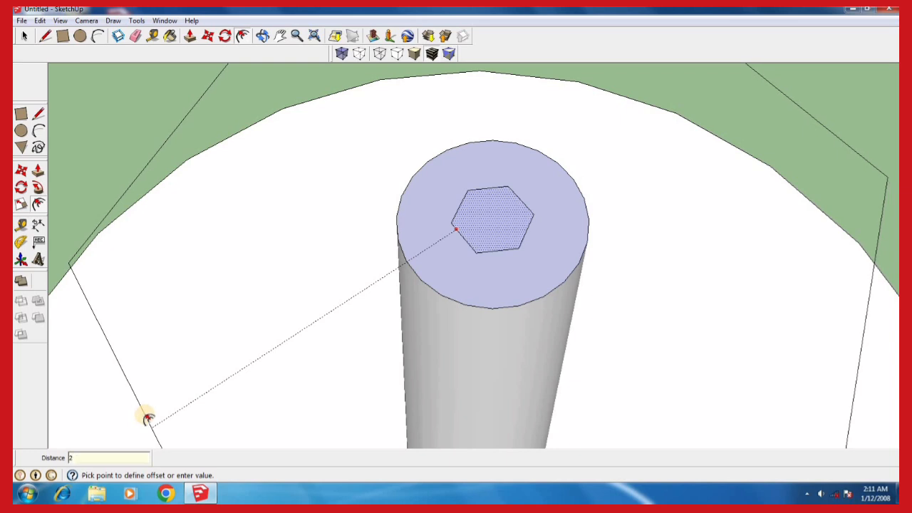
key(Return)
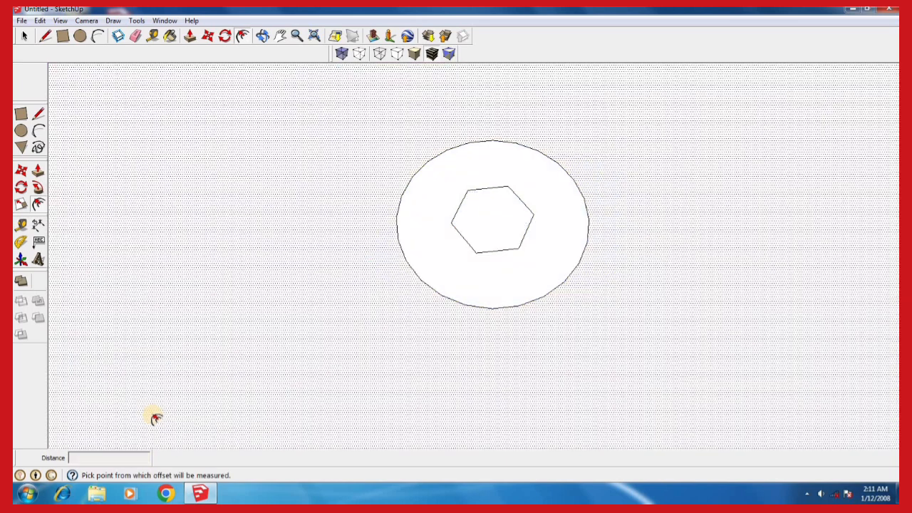
scroll(326, 328, down, 3)
scroll(345, 306, down, 5)
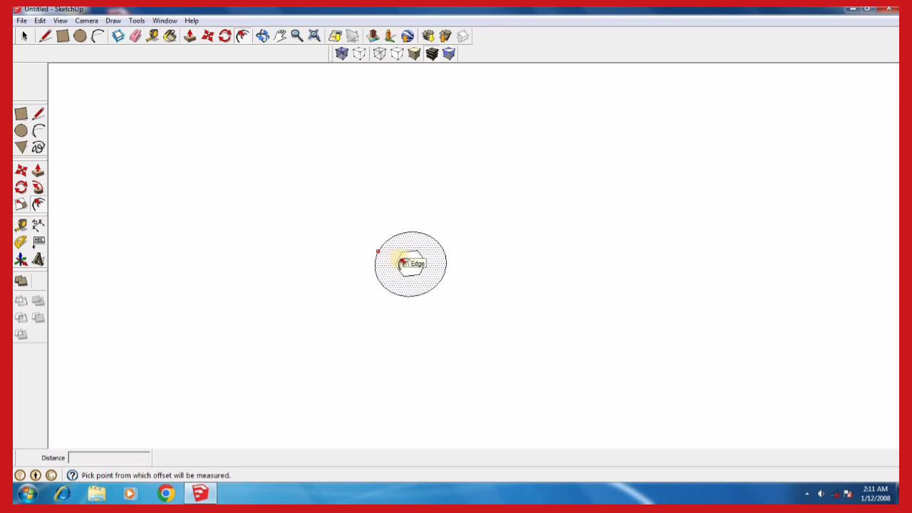
scroll(403, 267, up, 4)
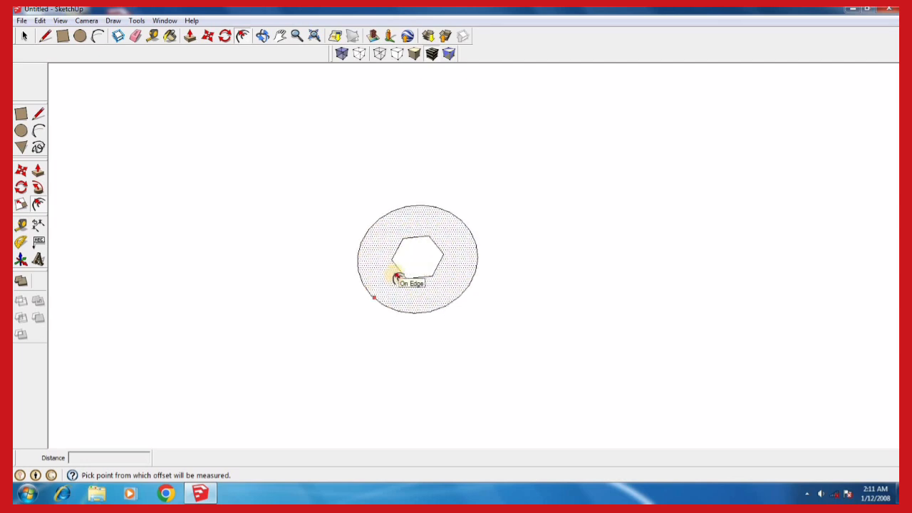
scroll(406, 276, down, 2)
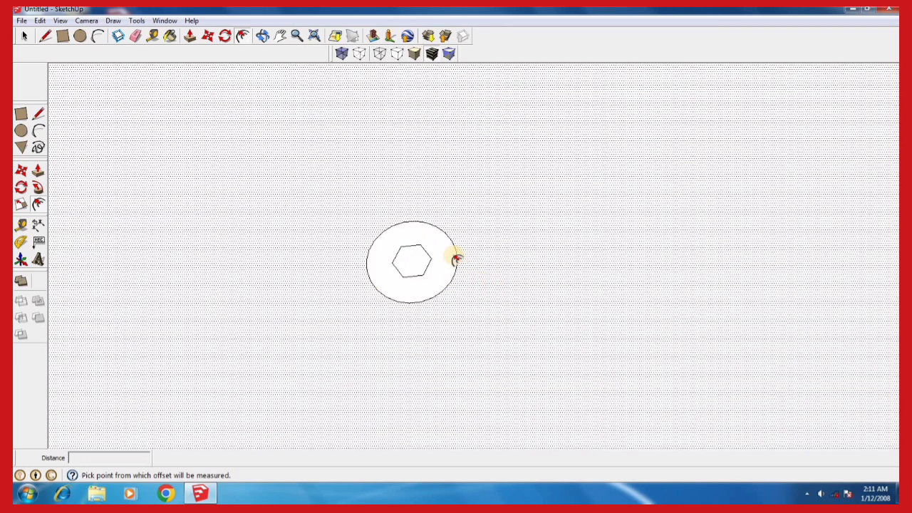
scroll(340, 236, down, 4)
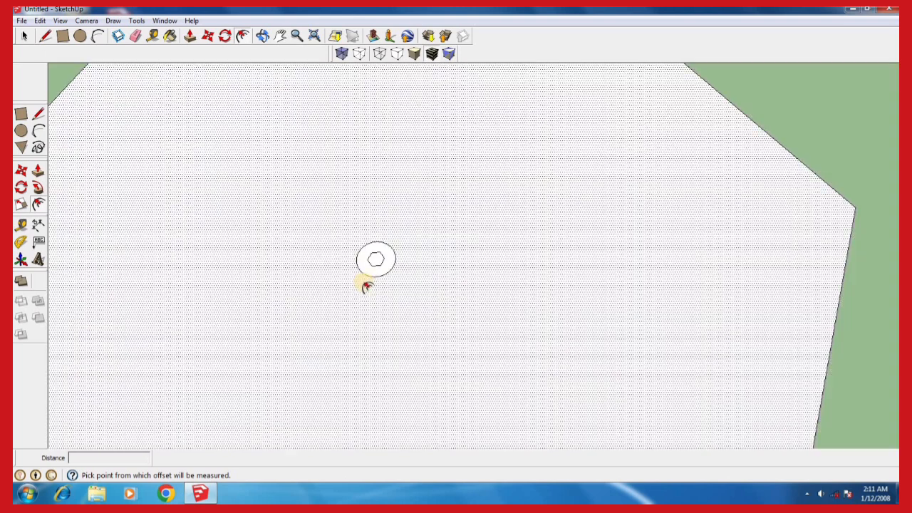
scroll(367, 285, down, 8)
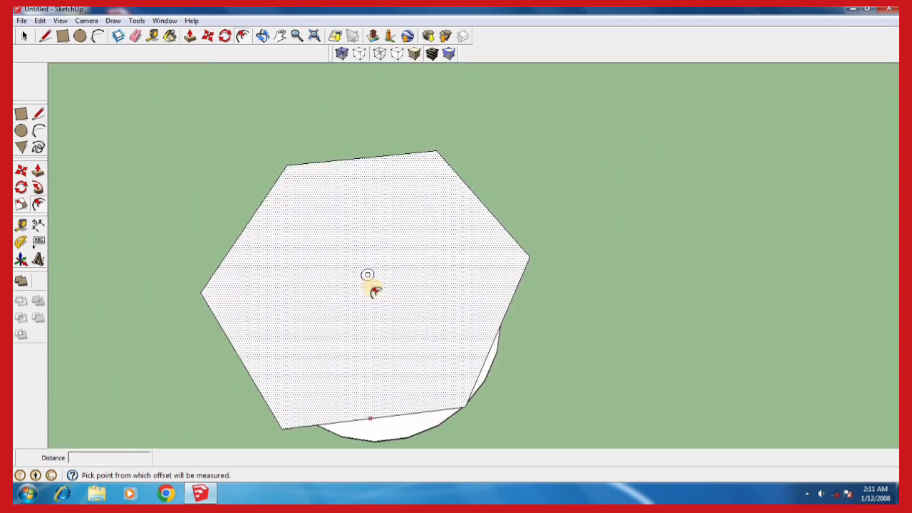
Examine the flat hexagonal top over the column and round base from above and from an angled side view
scroll(372, 289, up, 3)
scroll(458, 228, down, 4)
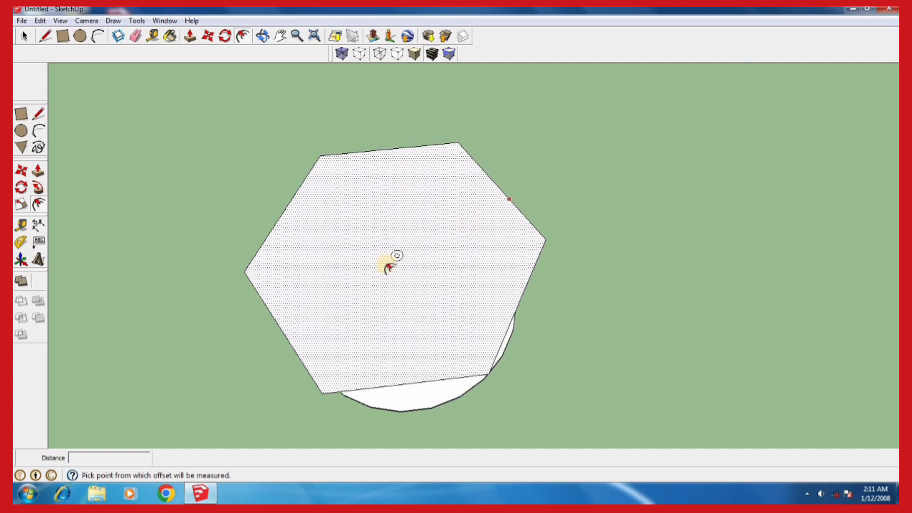
key(o)
mouse_move(401, 247)
mouse_down()
mouse_move(456, 185)
mouse_move(420, 281)
mouse_up()
mouse_move(411, 211)
mouse_down()
mouse_move(438, 163)
mouse_move(427, 222)
mouse_move(387, 325)
mouse_move(387, 362)
mouse_move(382, 334)
mouse_up()
middle_drag(381, 334, 428, 229)
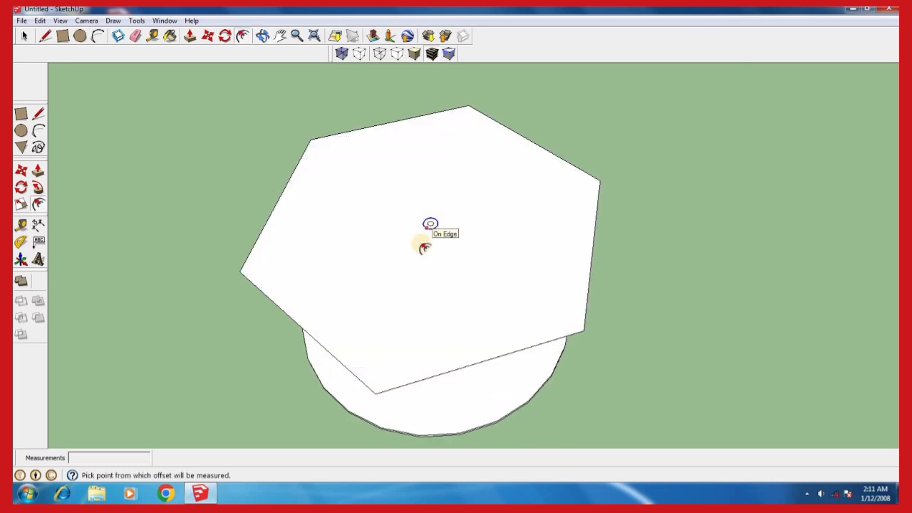
middle_drag(402, 262, 416, 181)
mouse_move(311, 198)
middle_down()
mouse_move(323, 176)
mouse_move(312, 214)
mouse_move(307, 195)
middle_up()
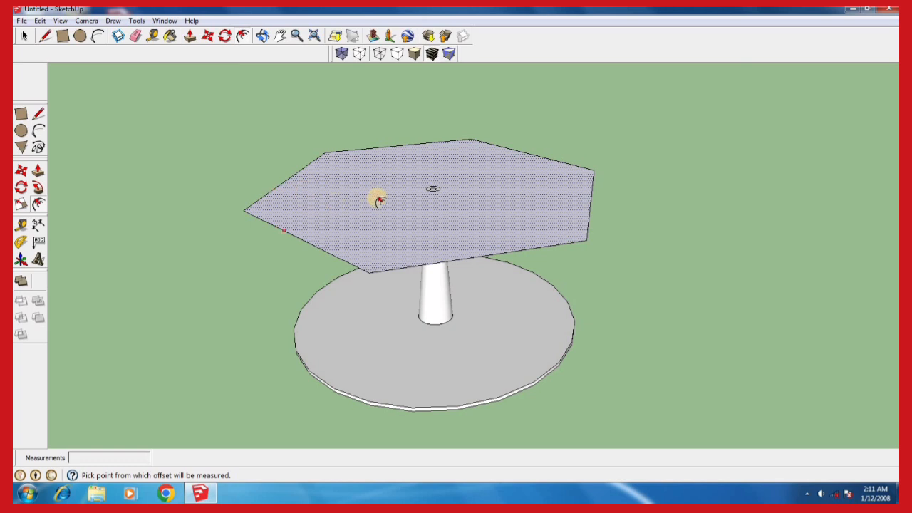
key(Escape)
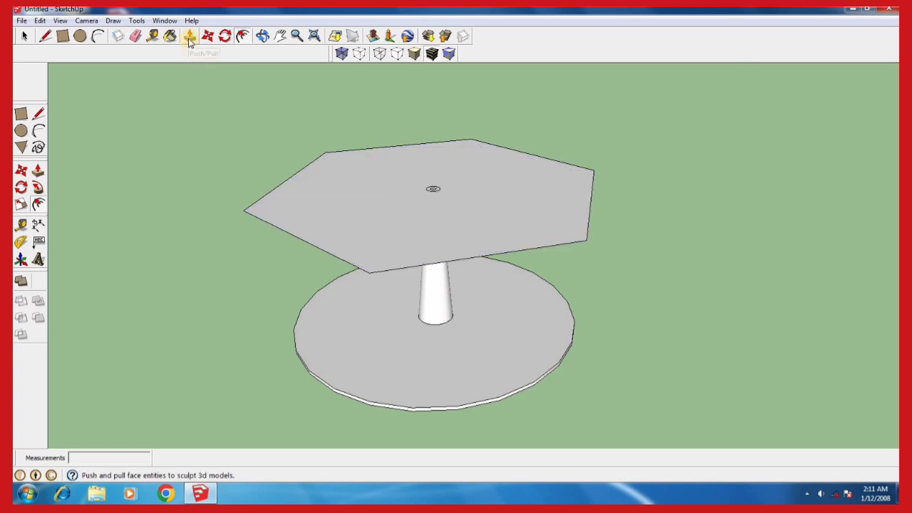
Push/Pull the flat hexagonal top upward by 1.25 m into a solid block
click(190, 37)
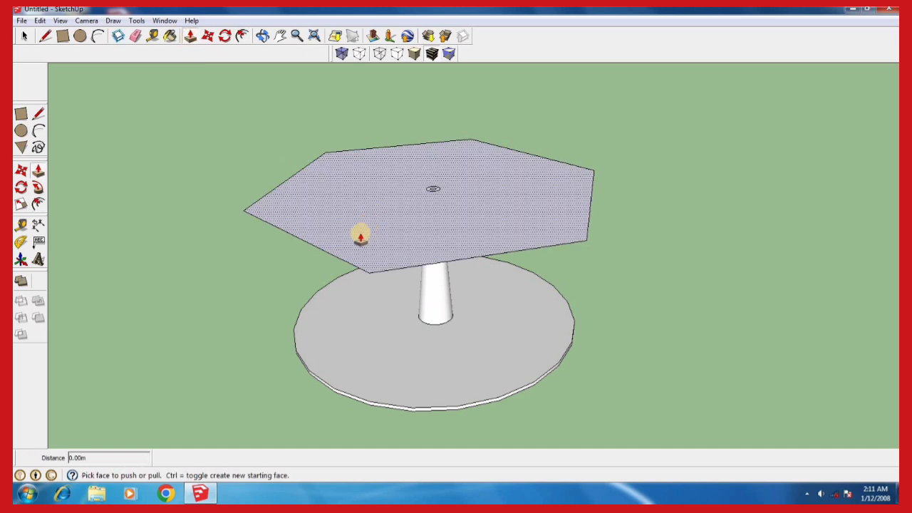
click(366, 233)
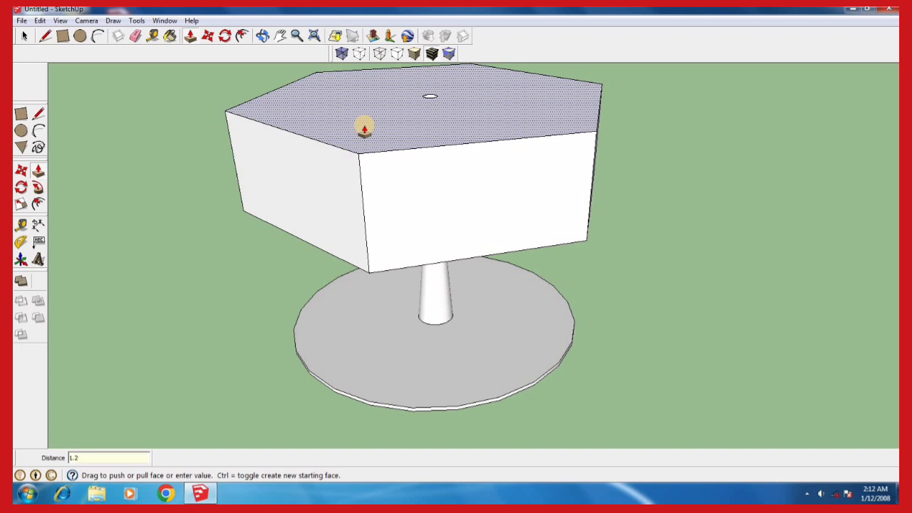
key(Return)
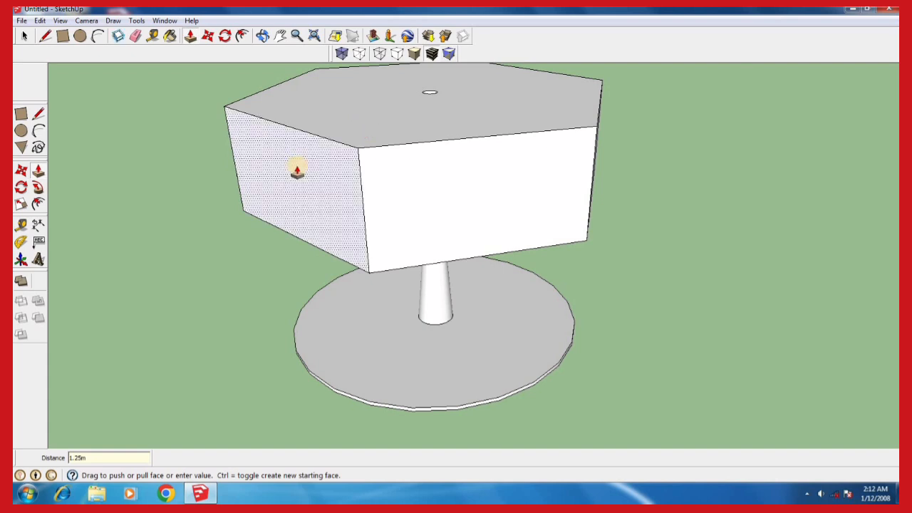
scroll(402, 372, down, 2)
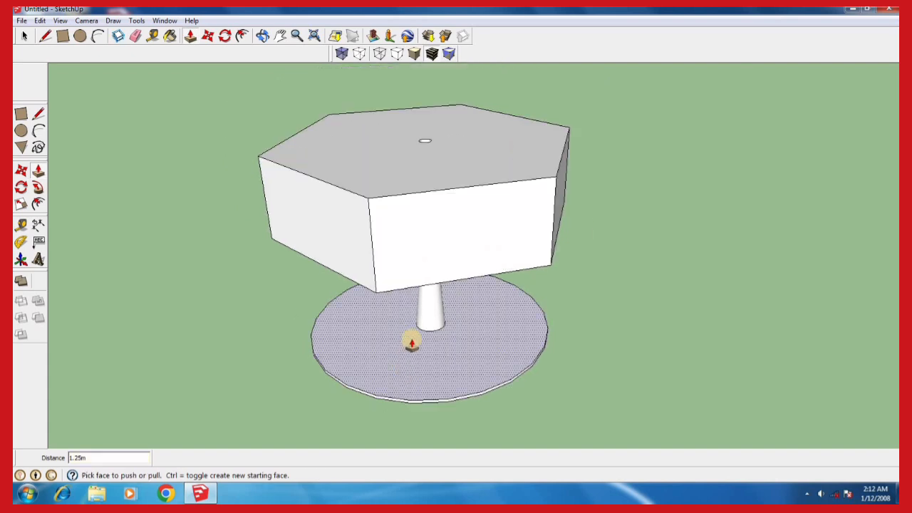
middle_drag(407, 342, 405, 306)
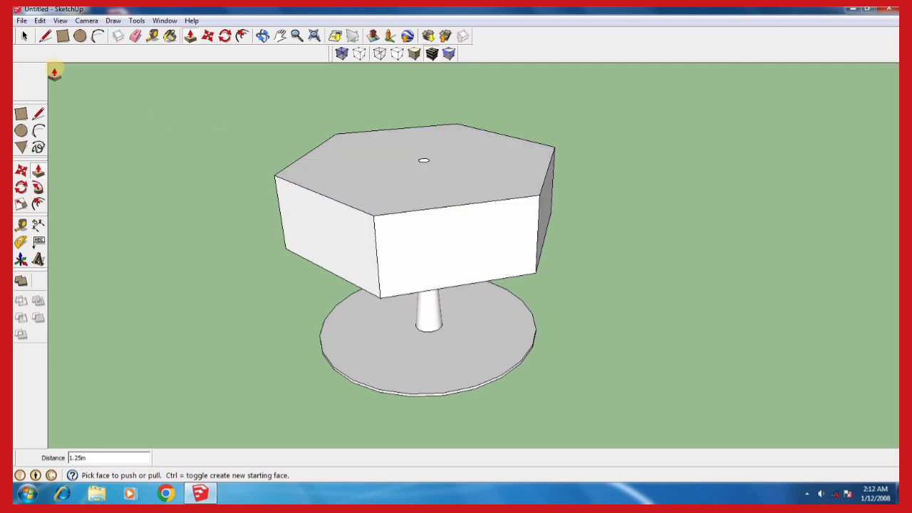
Shrink the hexagonal block's top face with uniform scaling from two opposite corners, by about 0.64 and 0.37
click(24, 35)
middle_drag(424, 170, 376, 412)
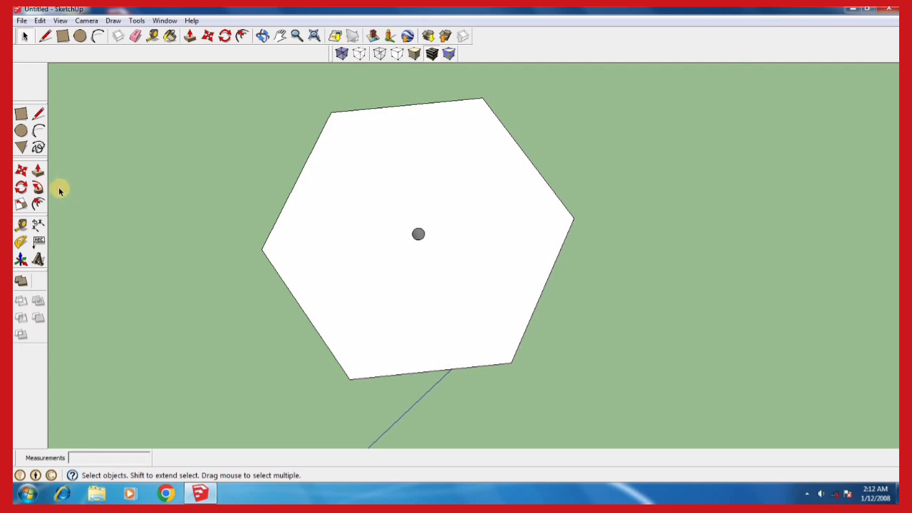
click(20, 205)
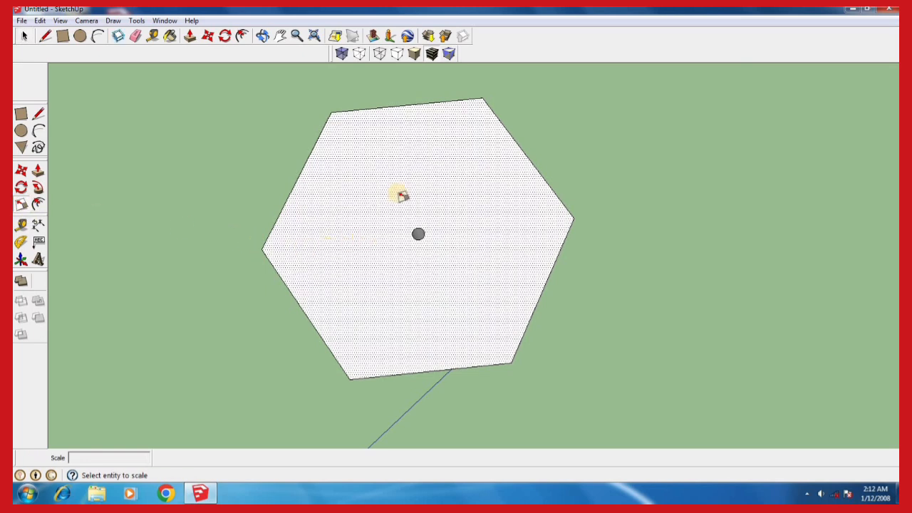
click(338, 247)
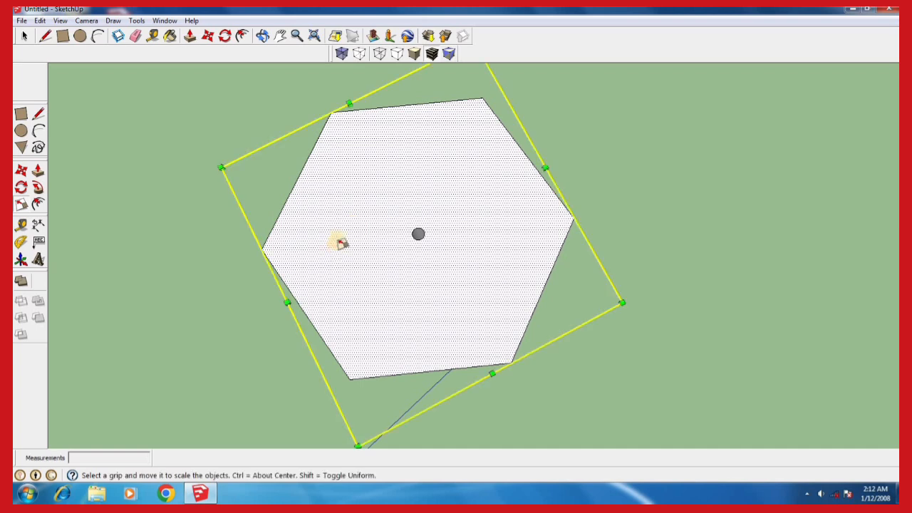
scroll(376, 275, down, 1)
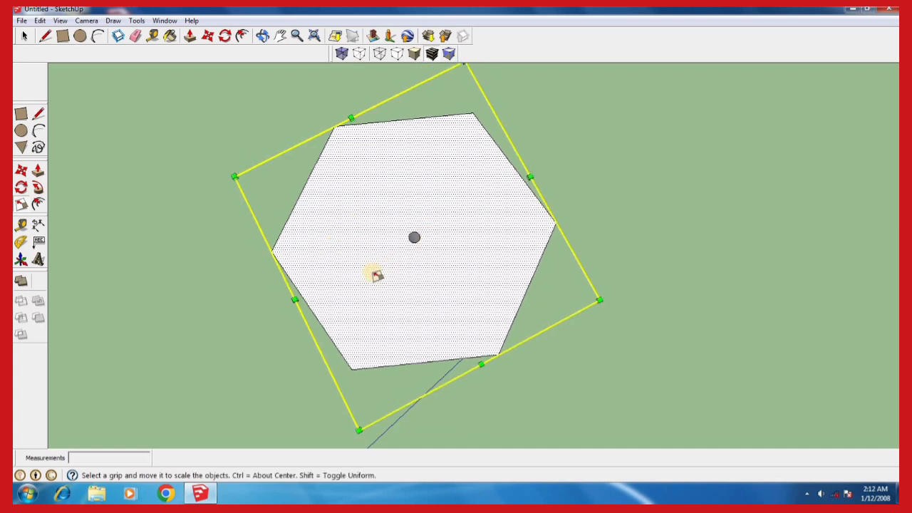
scroll(376, 276, down, 1)
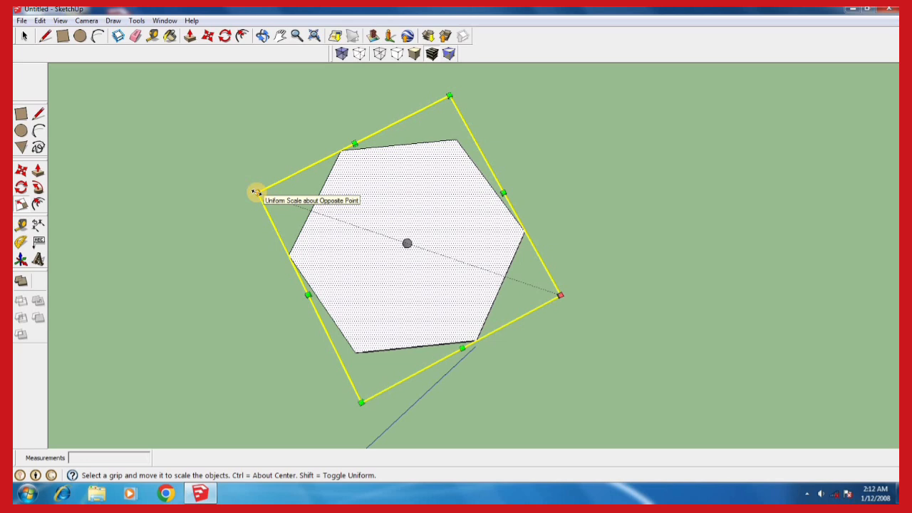
click(361, 401)
drag(361, 401, 394, 286)
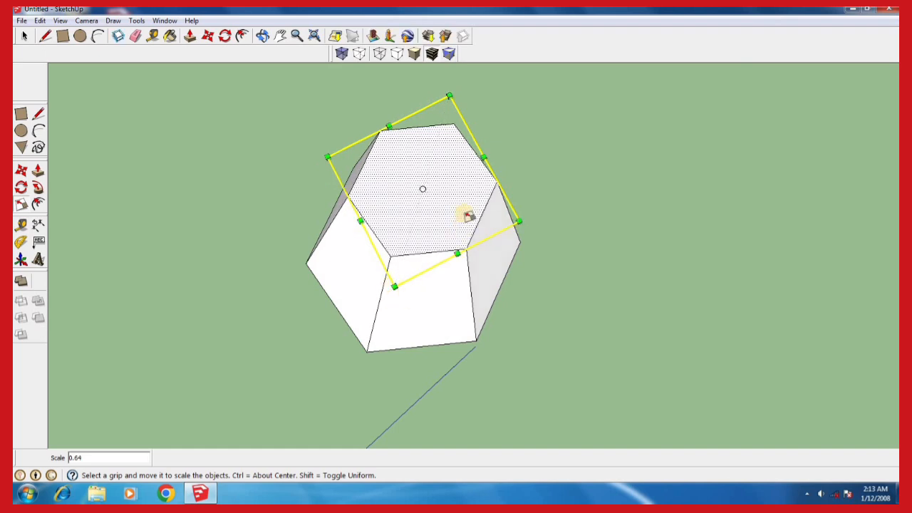
drag(448, 94, 419, 214)
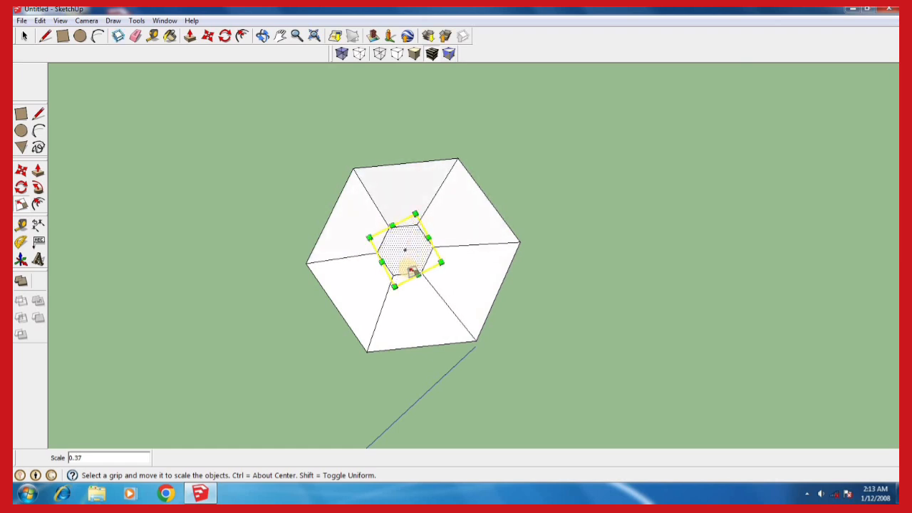
Shrink the roof's top face to a tiny hexagon centred over the roof, with uniform corner scaling of about 0.64 and finally 0.81
drag(393, 283, 402, 256)
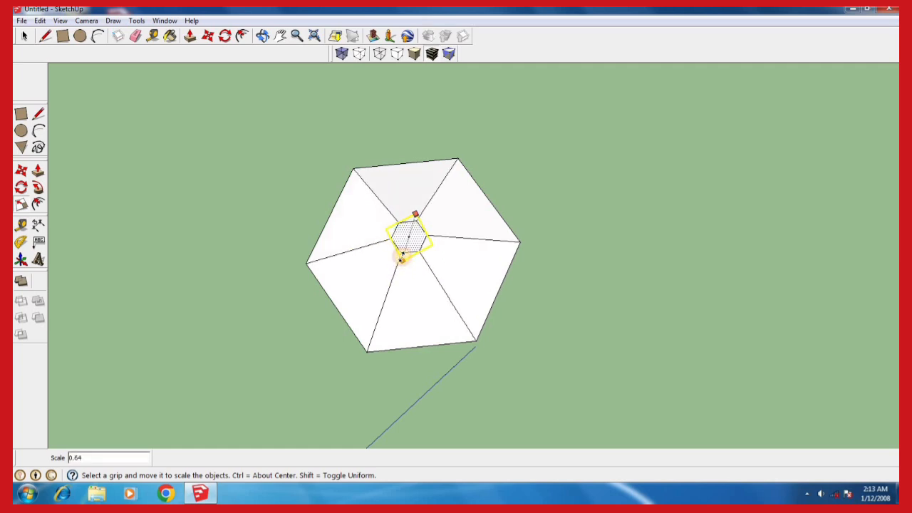
drag(416, 213, 408, 248)
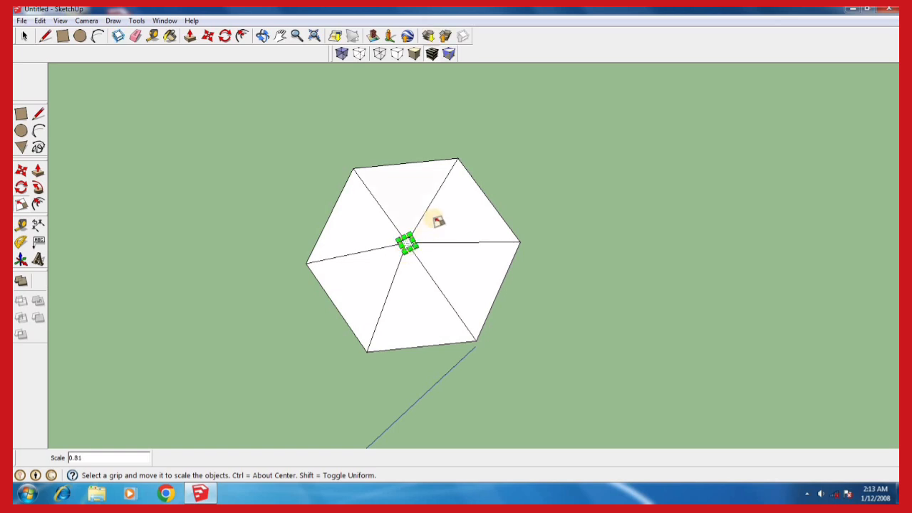
middle_drag(403, 364, 405, 266)
click(25, 37)
middle_drag(426, 331, 476, 371)
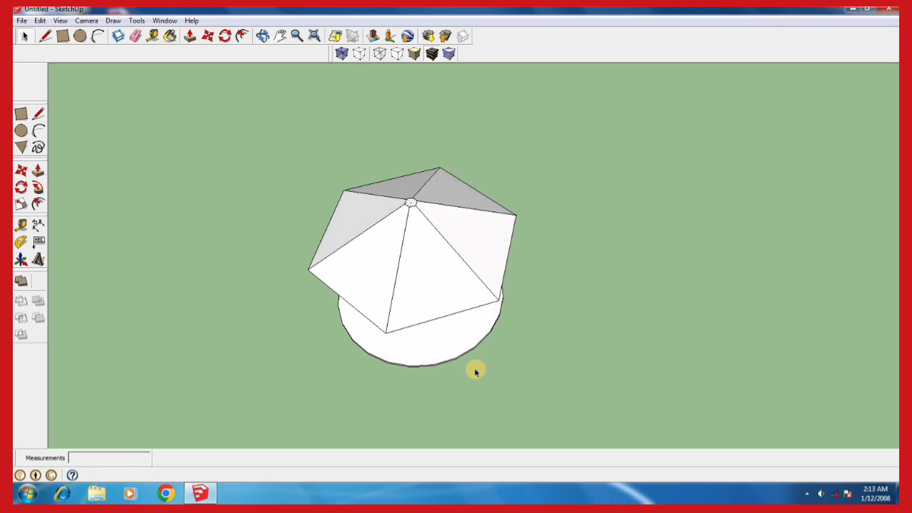
Push/Pull the underside of the hexagonal roof downward by 0.15 m to give the roof a thick edge
scroll(407, 240, up, 2)
scroll(403, 235, down, 1)
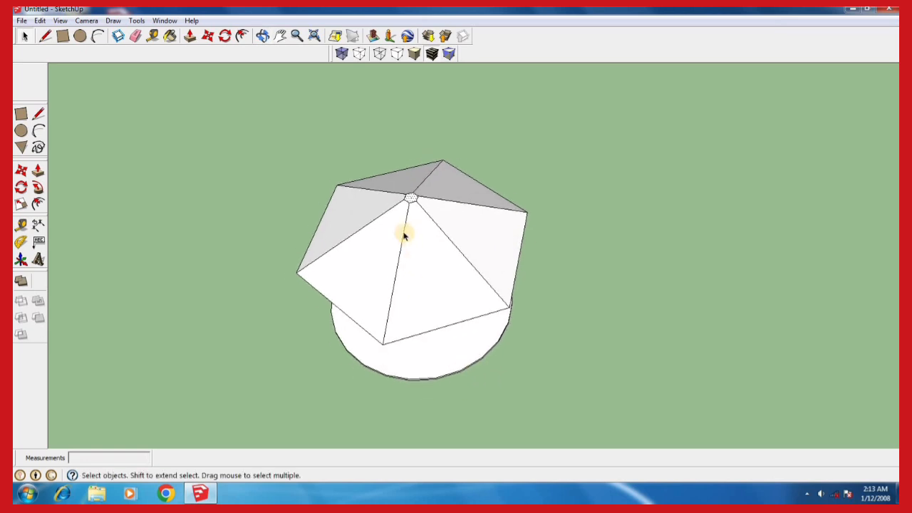
scroll(404, 235, down, 2)
middle_drag(369, 360, 434, 246)
middle_drag(386, 361, 395, 283)
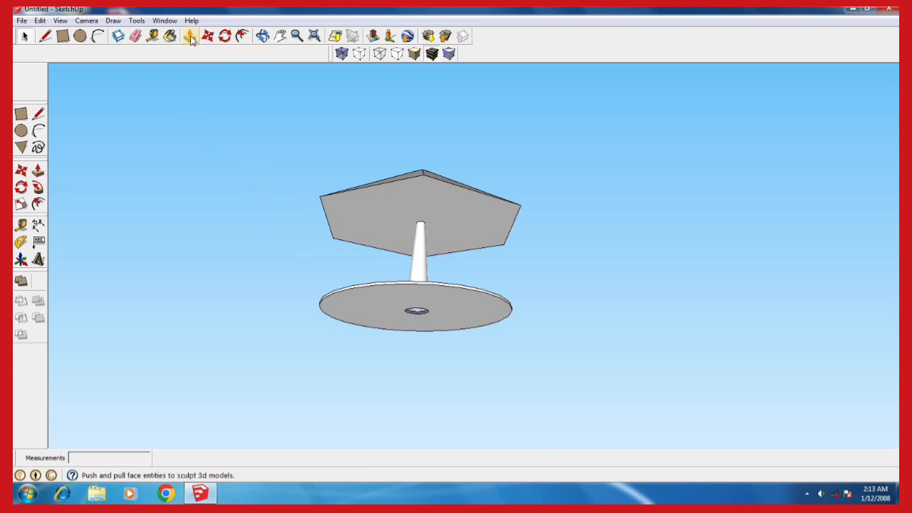
middle_drag(376, 272, 354, 241)
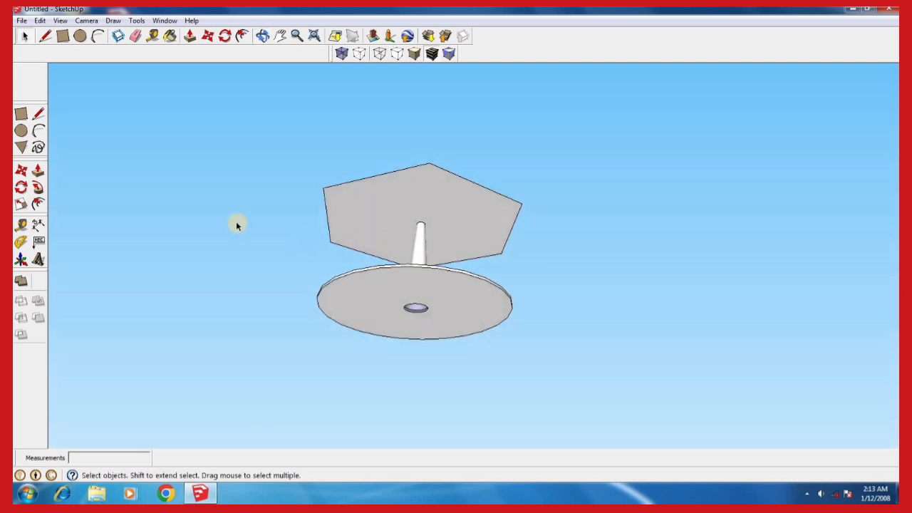
click(190, 36)
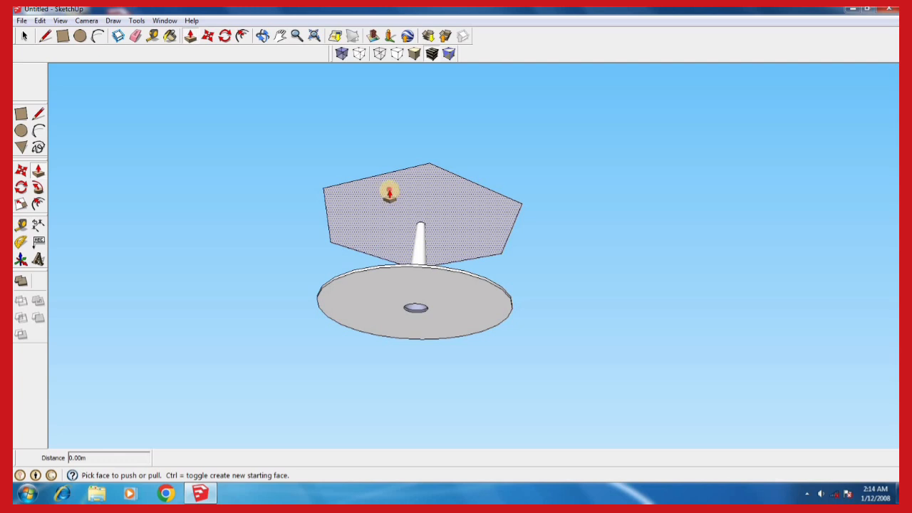
click(389, 193)
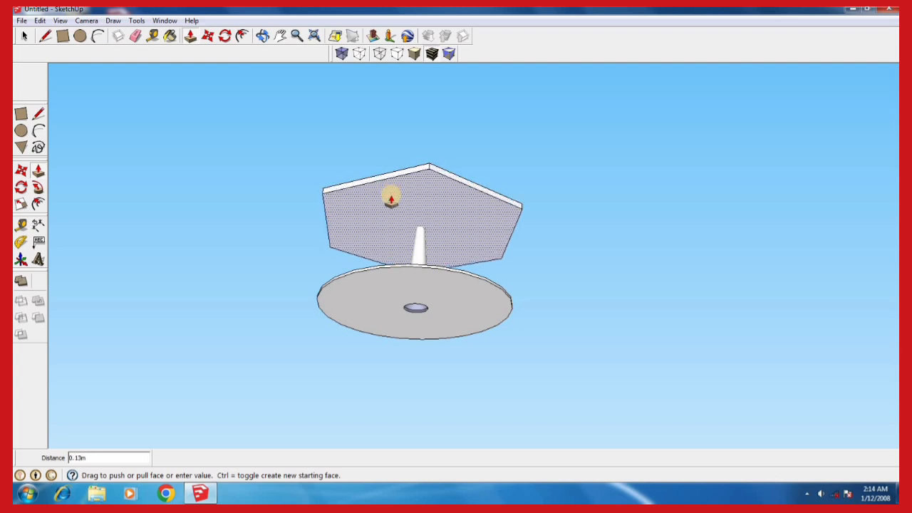
click(422, 204)
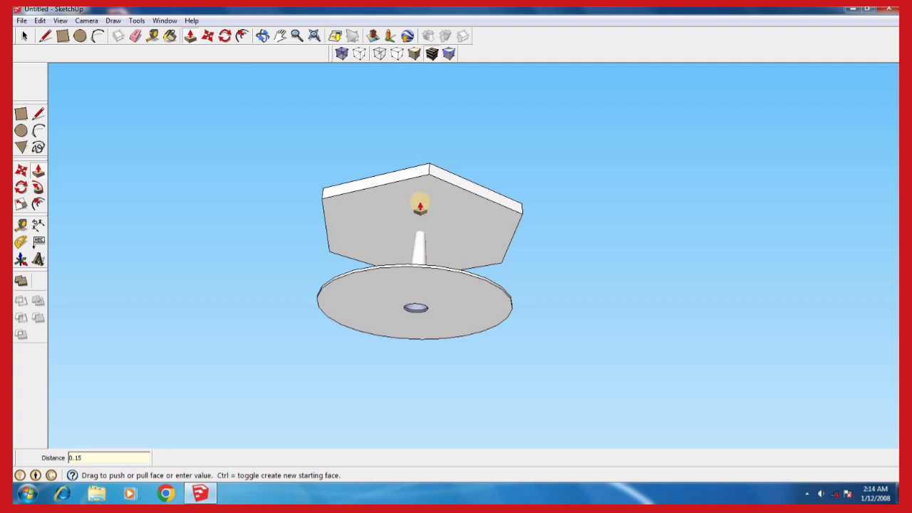
text(0.15)
key(Return)
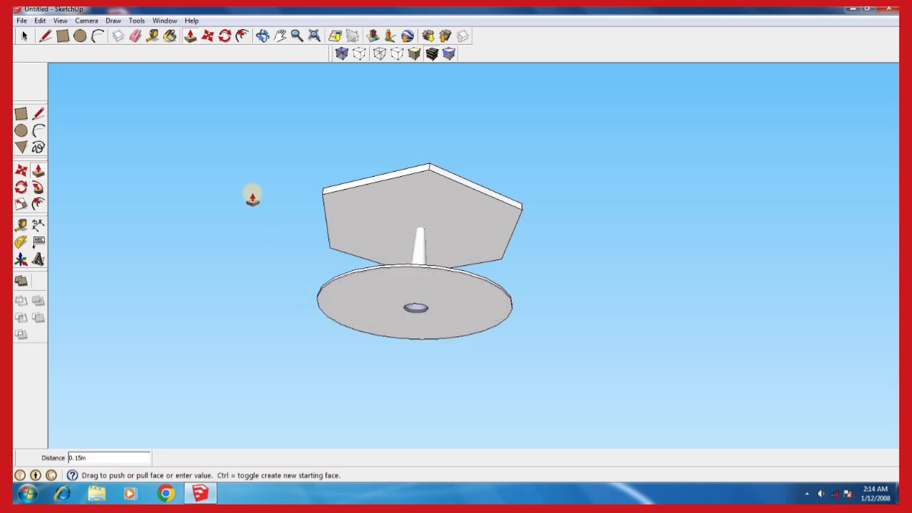
Offset the outline of the round base's underside outward by 0.5 m
click(243, 37)
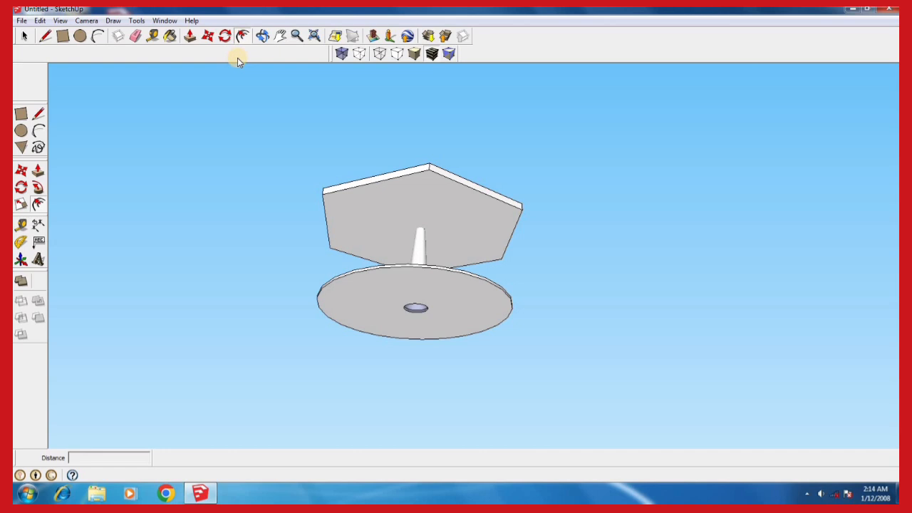
click(321, 290)
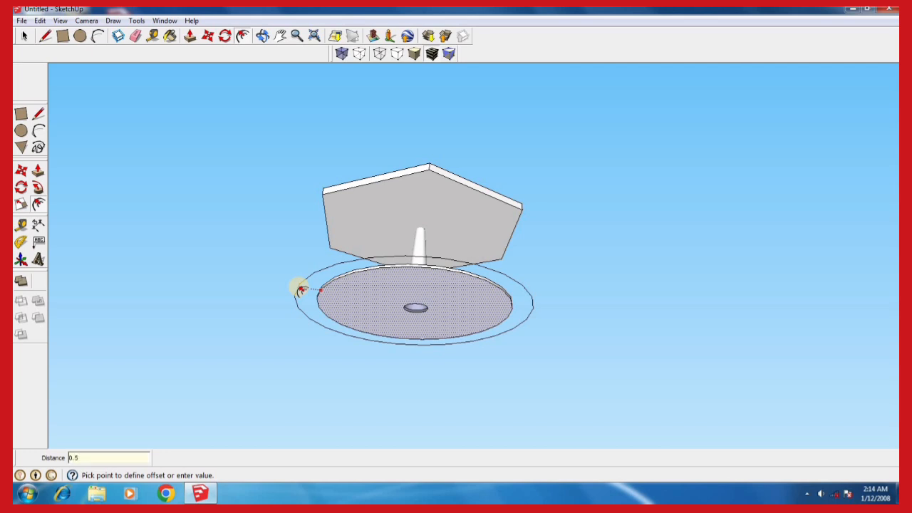
click(302, 290)
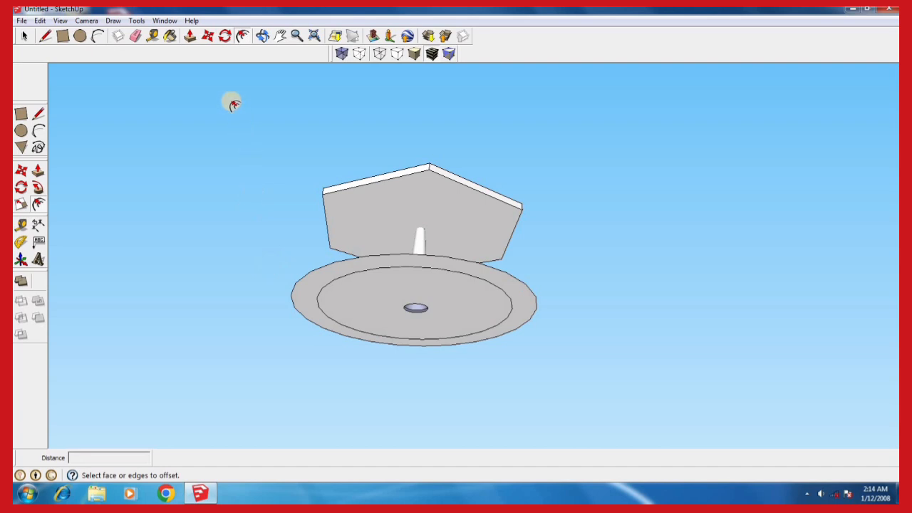
Push/Pull the outer ring around the base's underside downward by 0.20 m to form a lower step
click(191, 36)
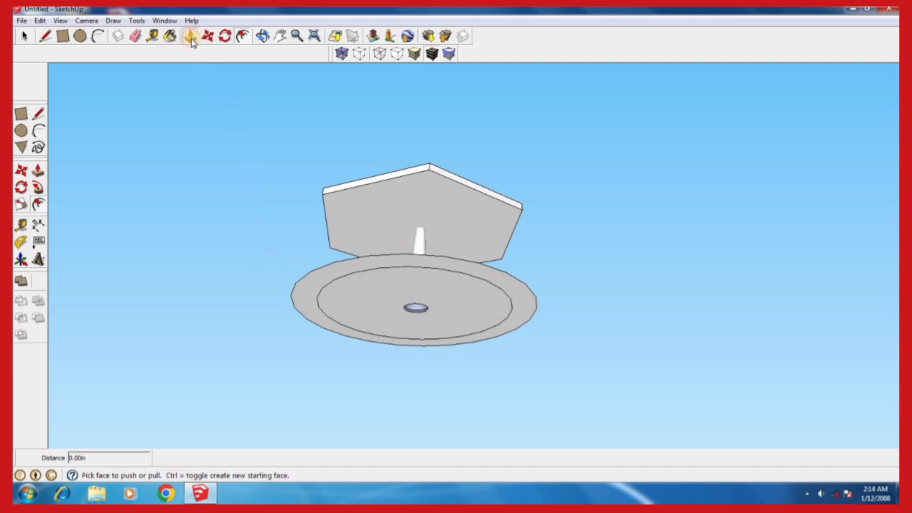
click(317, 280)
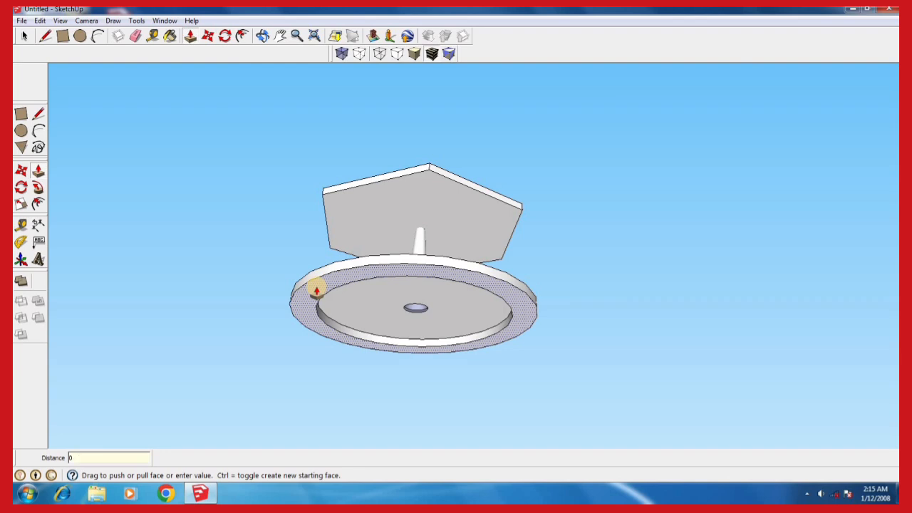
click(317, 290)
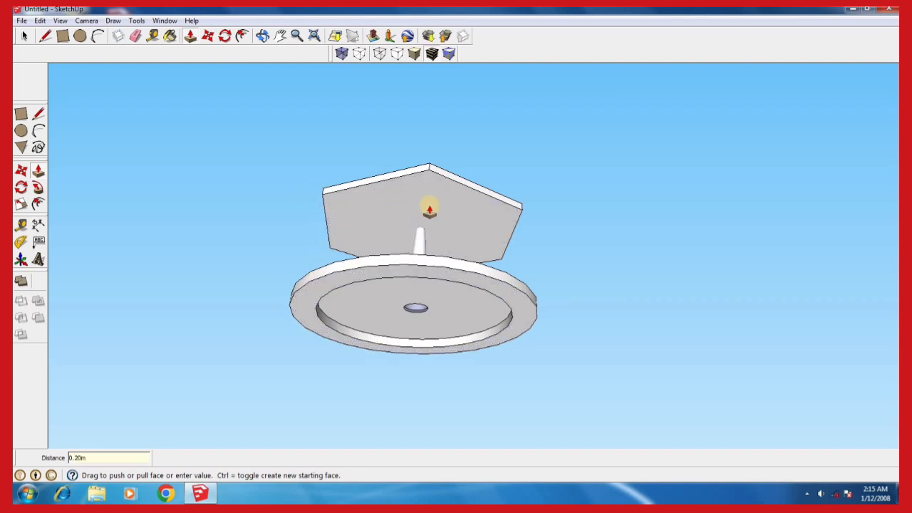
Examine the stepped base, column and pyramidal roof from the side and from above, including the roof's apex
key(o)
drag(458, 271, 456, 360)
mouse_move(455, 360)
middle_down()
mouse_move(456, 297)
mouse_move(444, 356)
middle_up()
drag(445, 356, 428, 256)
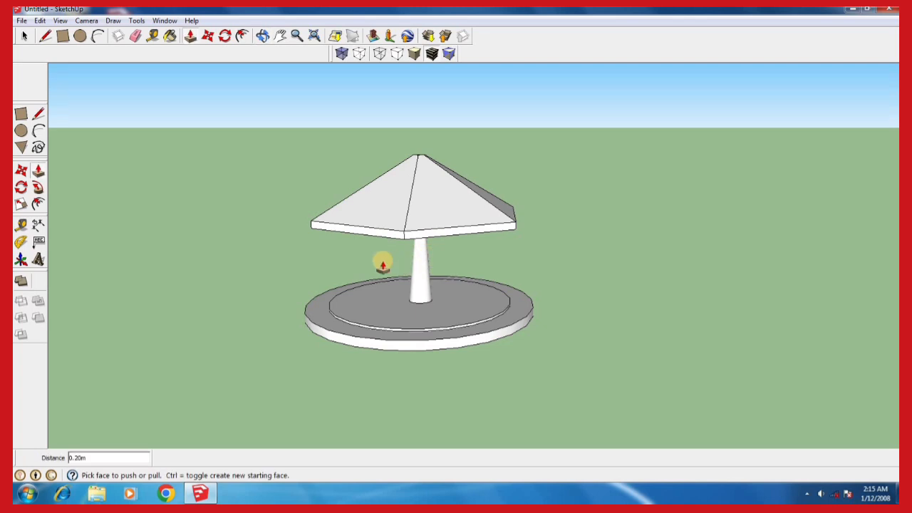
mouse_move(409, 292)
middle_down()
mouse_move(506, 306)
mouse_move(545, 297)
mouse_move(417, 321)
mouse_move(413, 264)
mouse_move(402, 295)
middle_up()
middle_drag(425, 241, 309, 279)
middle_drag(496, 267, 390, 341)
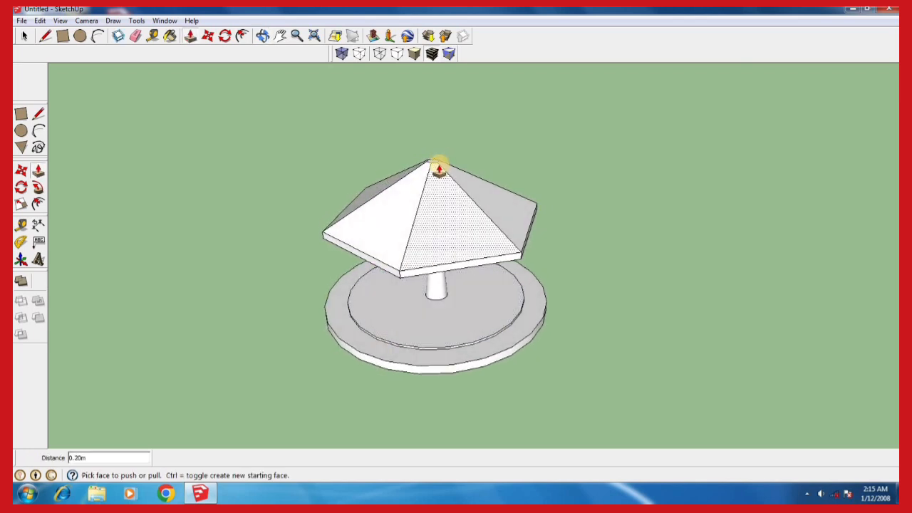
middle_drag(457, 158, 428, 190)
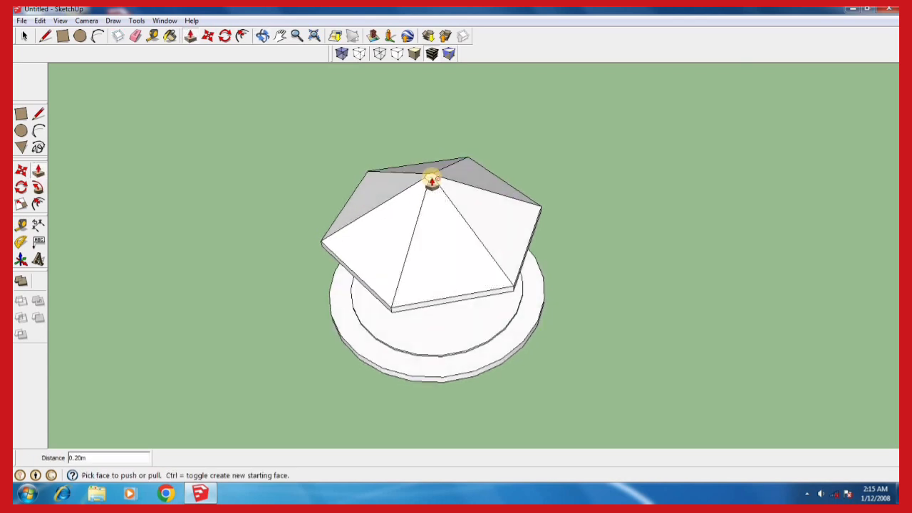
Push/Pull the small hexagonal face at the roof's apex upward by about 0.07 m to form a cap
click(433, 180)
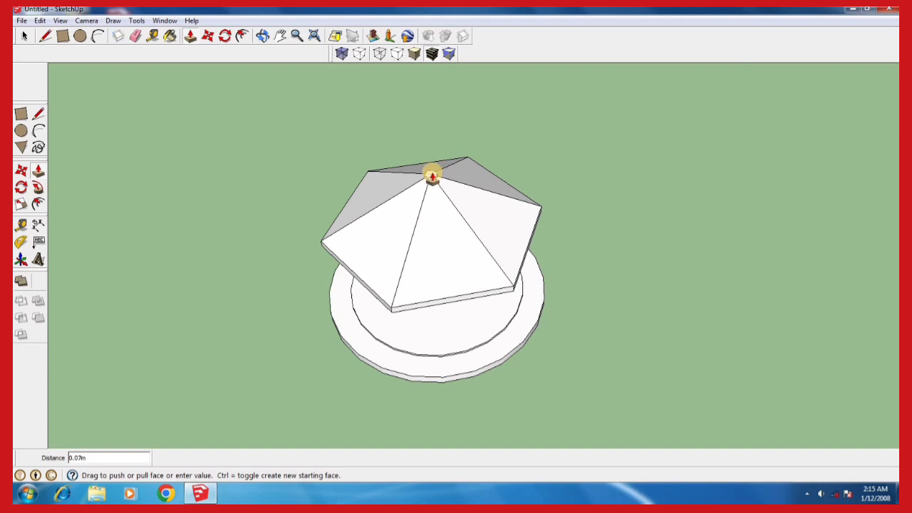
click(432, 174)
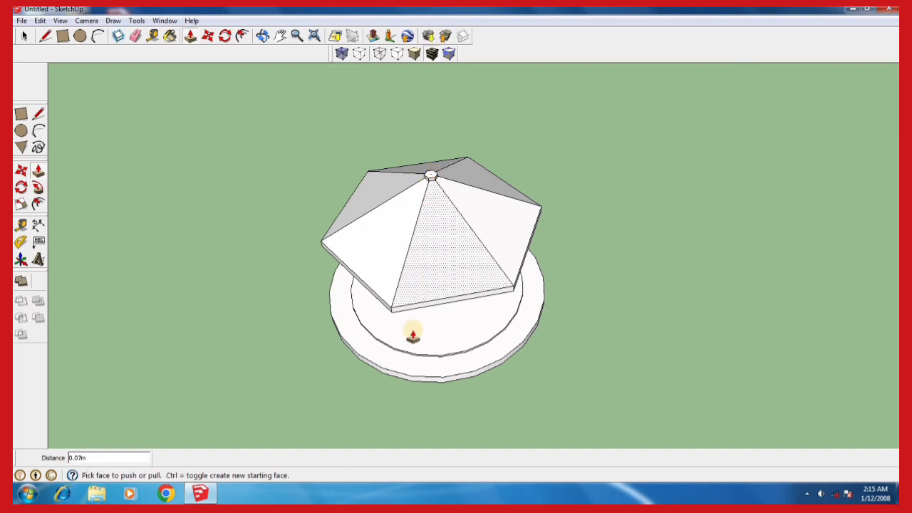
Offset the outline of the hexagonal roof's underside inward by 0.1 m
middle_drag(362, 295, 383, 154)
key(p)
middle_drag(389, 246, 400, 187)
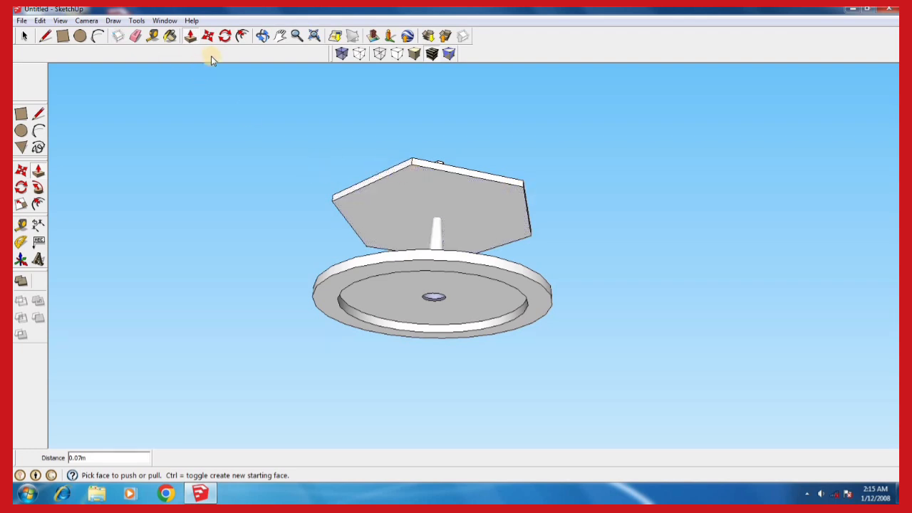
click(241, 37)
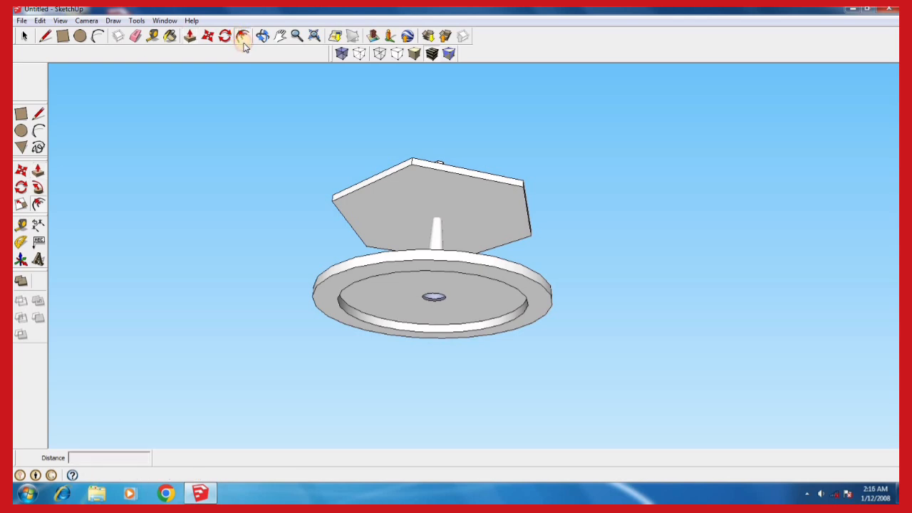
click(374, 189)
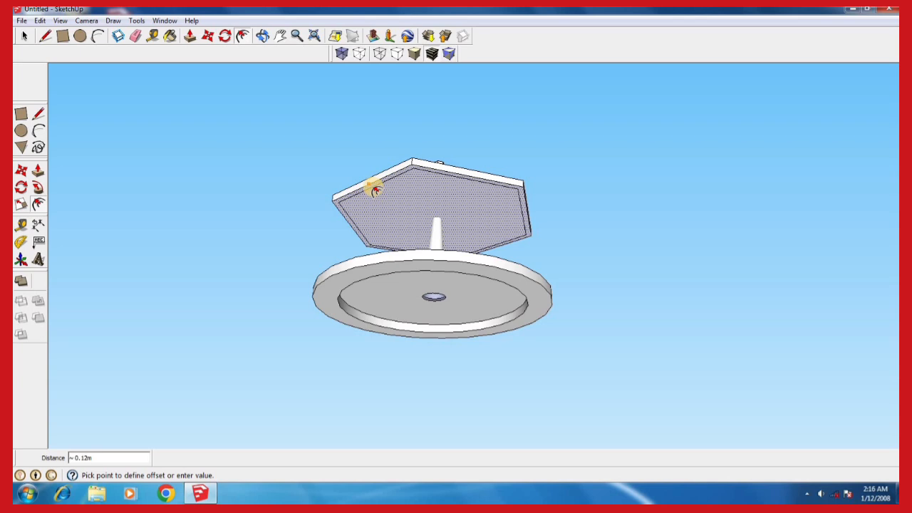
key(Escape)
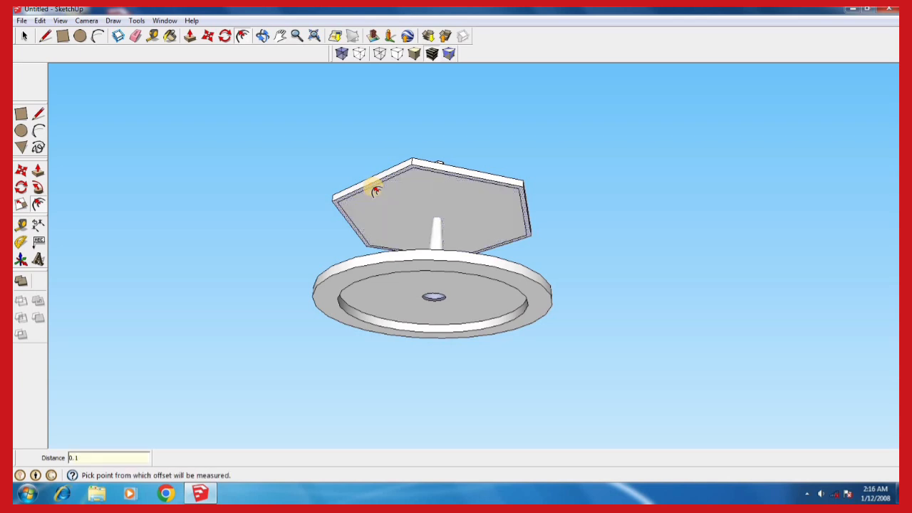
key(Escape)
Push/Pull the inner face of the roof's underside upward by 0.10 m, leaving a rim around the edge
click(191, 37)
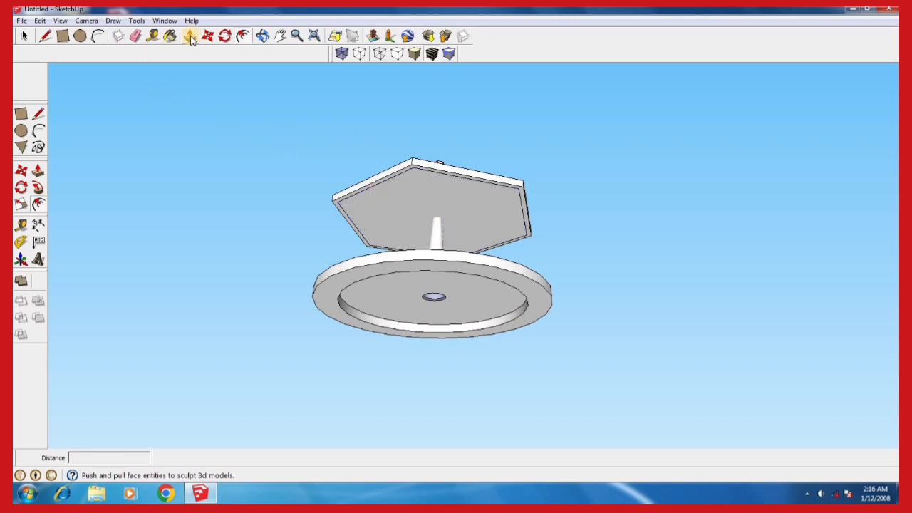
click(406, 198)
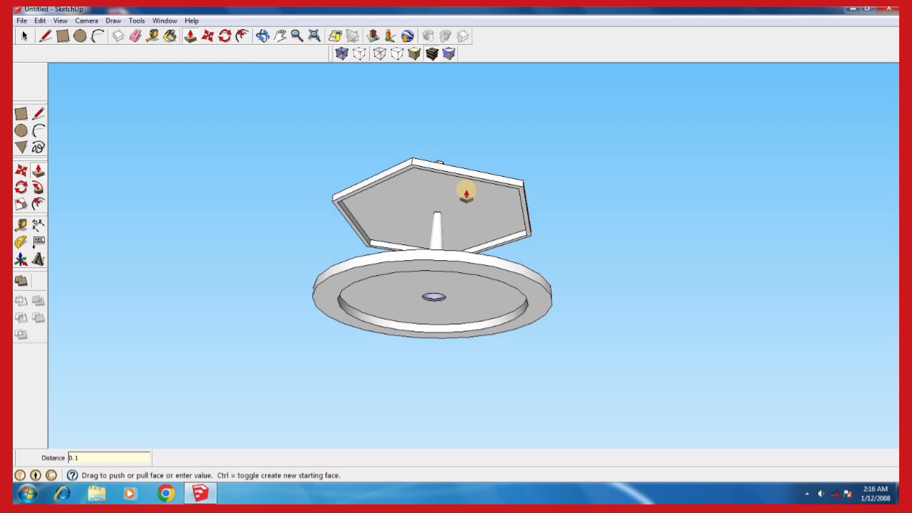
text(0m)
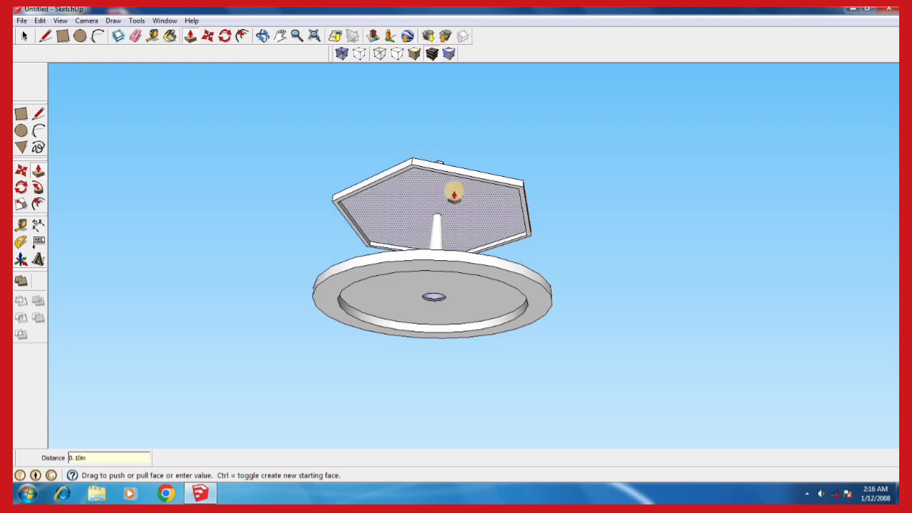
Paint the base's inner round floor with Tile_Border_Travertine and the top of the surrounding lower step with Tile_Checker_BW
middle_drag(475, 158, 434, 363)
scroll(438, 285, down, 2)
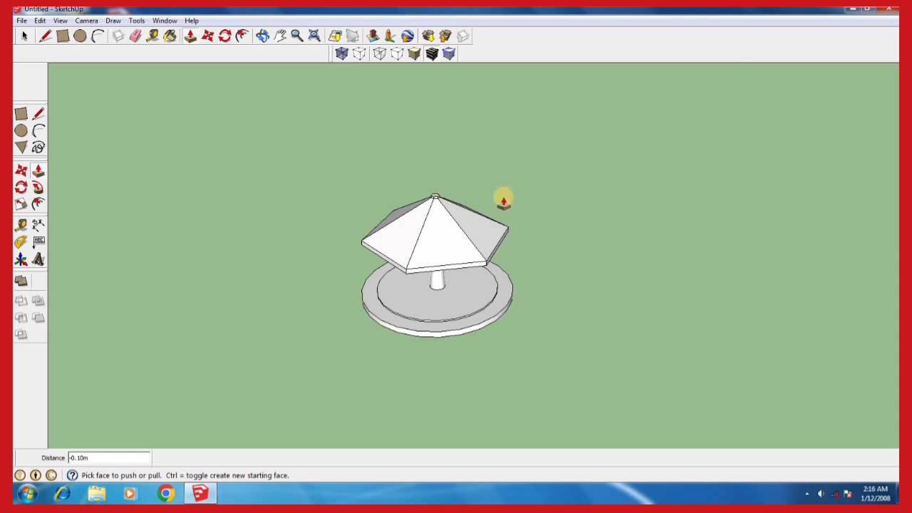
click(27, 38)
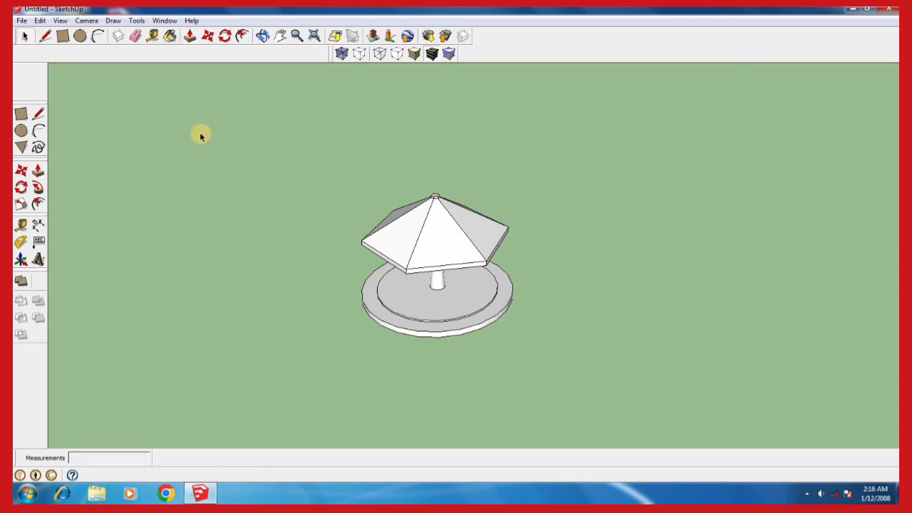
scroll(371, 244, up, 3)
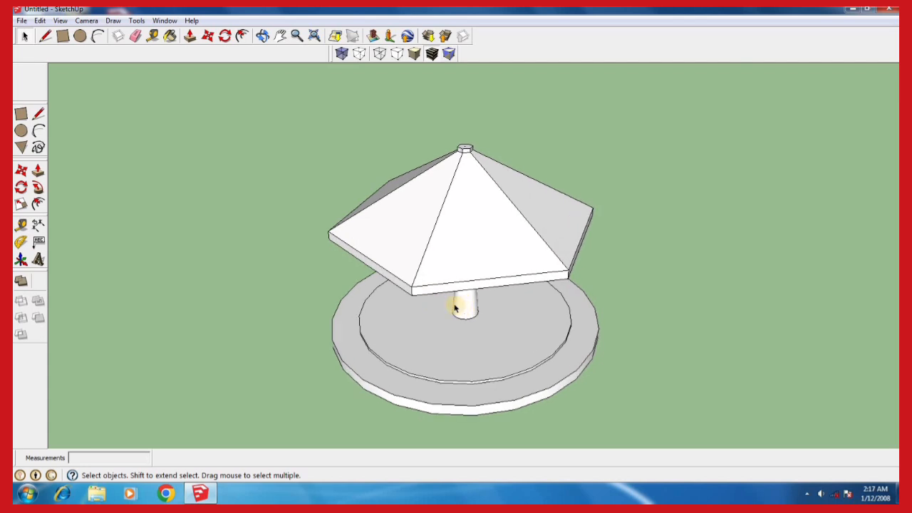
middle_drag(464, 238, 458, 305)
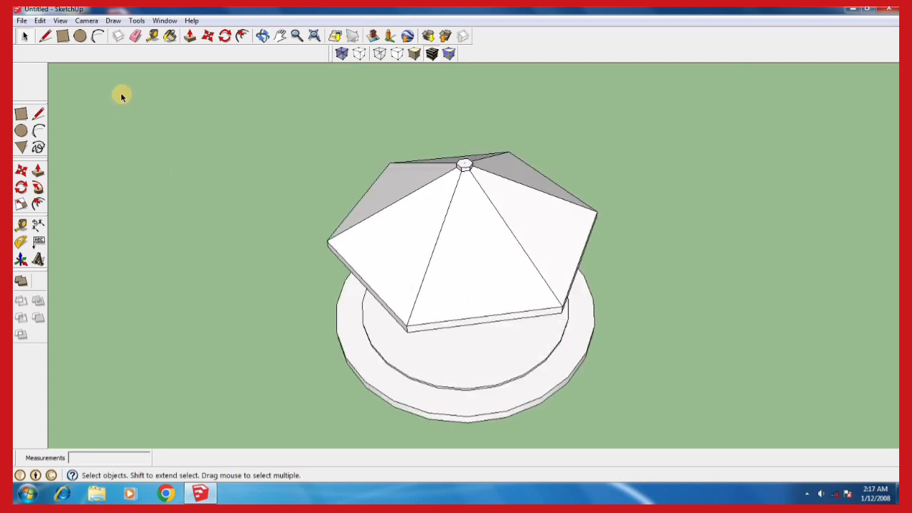
click(169, 36)
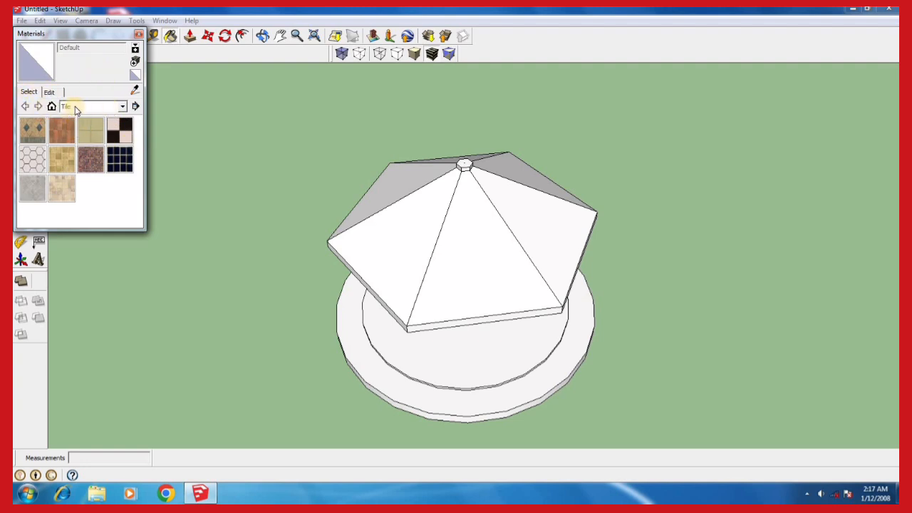
click(123, 107)
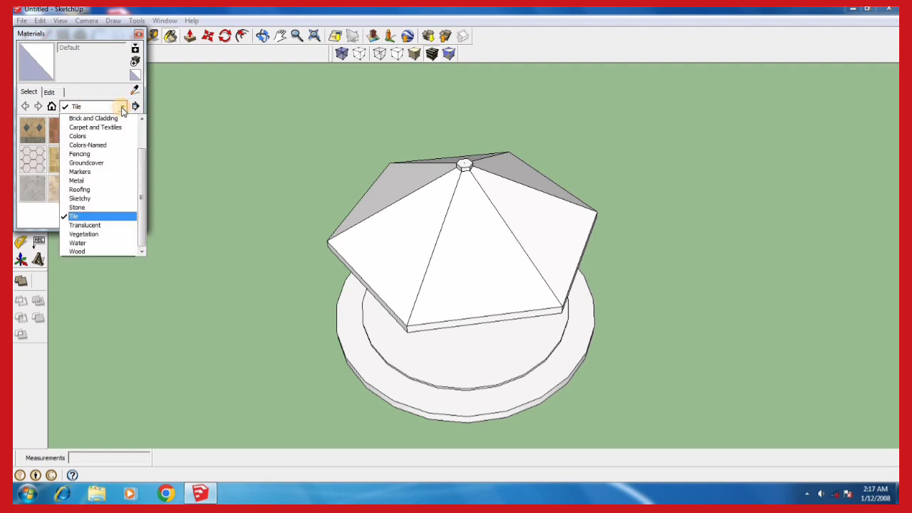
click(123, 107)
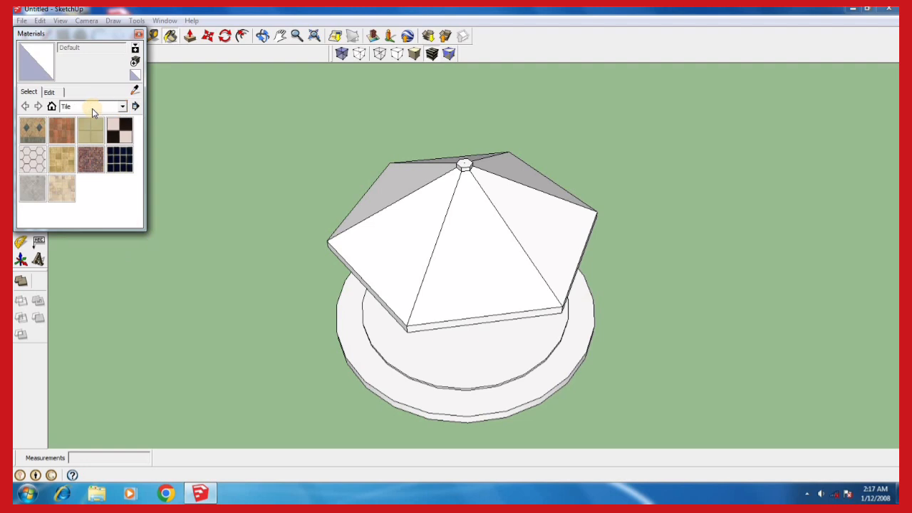
click(32, 132)
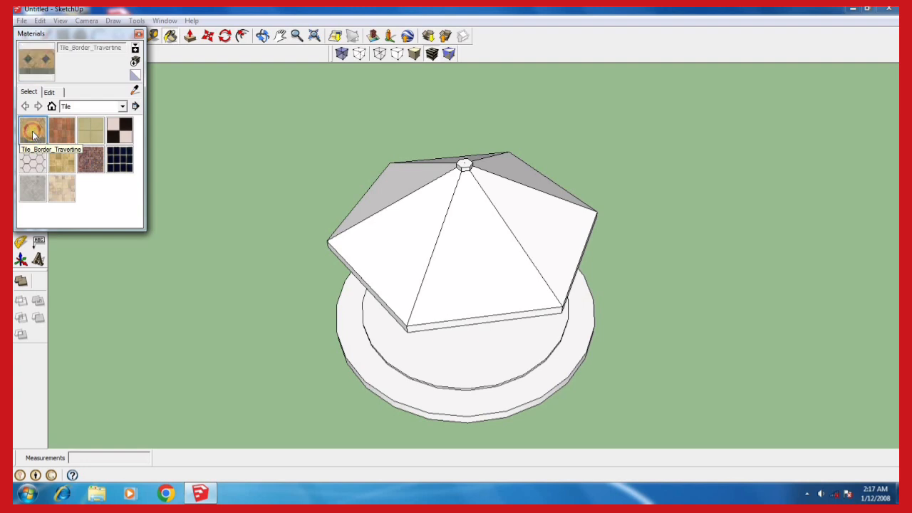
click(465, 358)
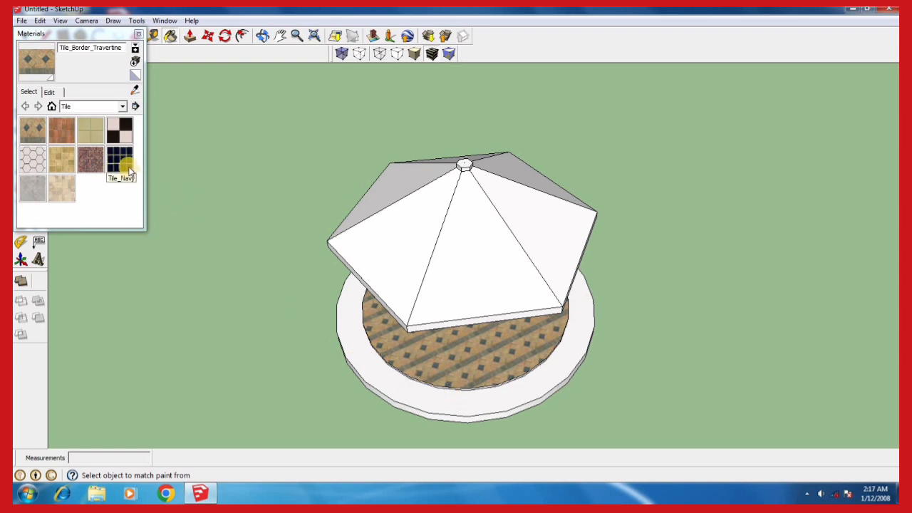
click(120, 131)
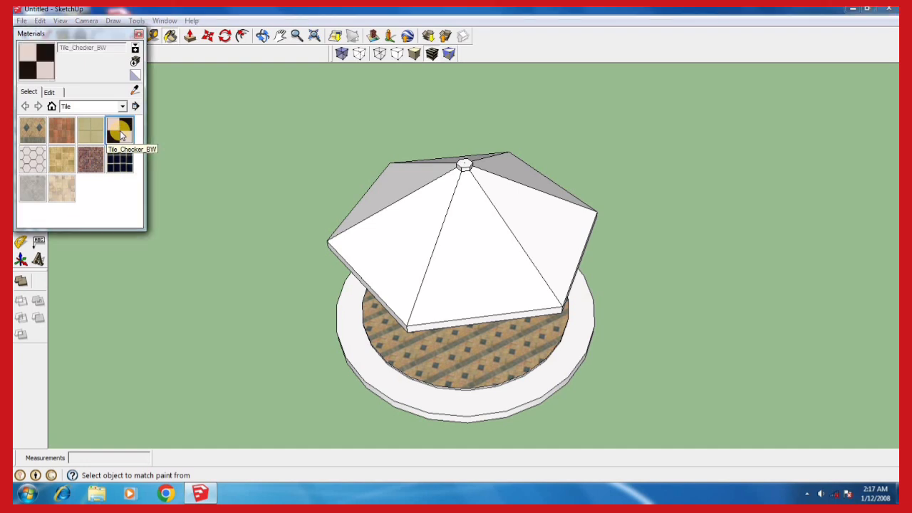
click(383, 375)
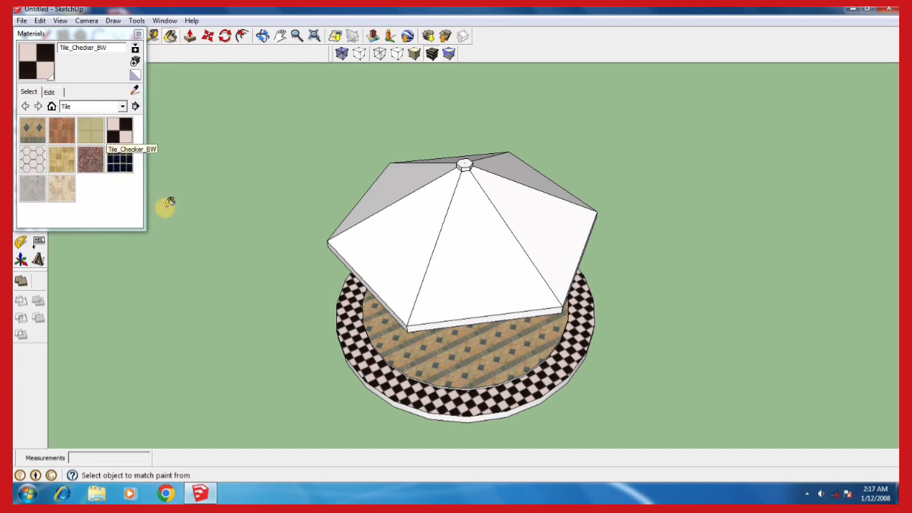
Paint the vertical sides of both the upper and lower base steps with Tile_Navy
key(o)
drag(367, 389, 416, 256)
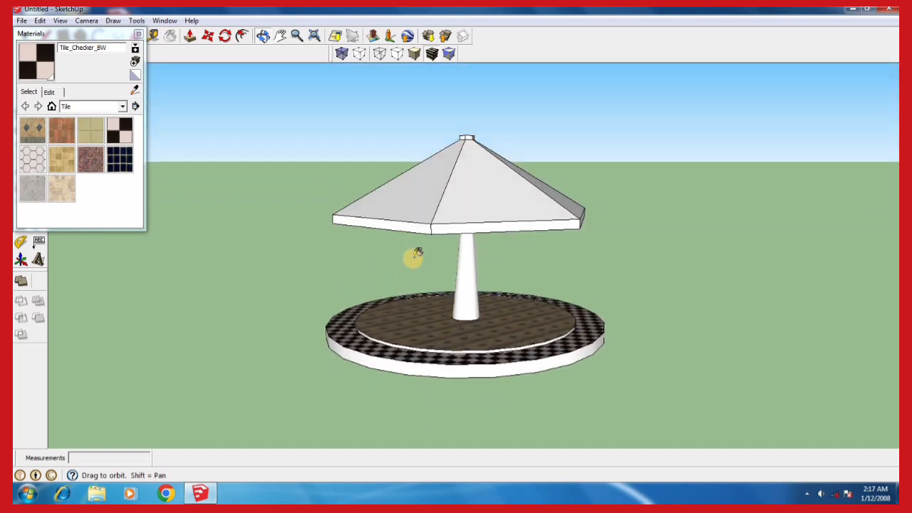
click(120, 163)
middle_drag(414, 389, 422, 384)
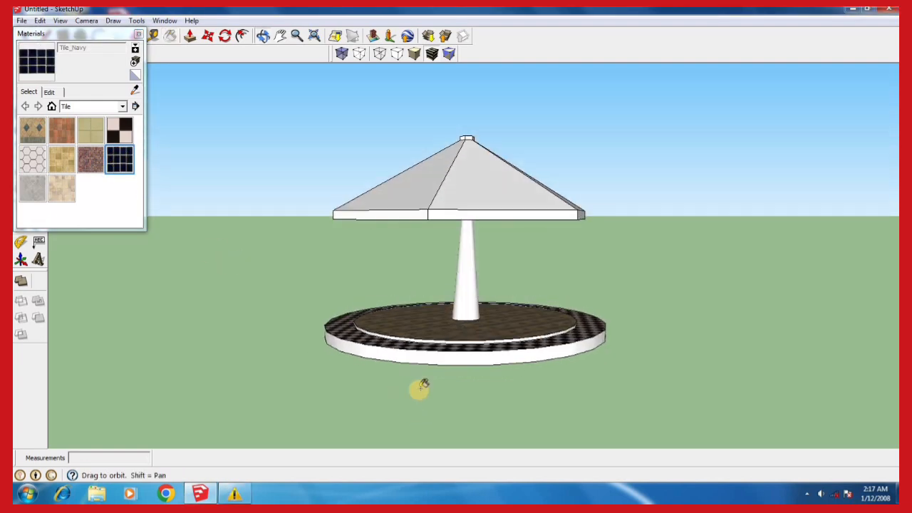
scroll(443, 343, up, 5)
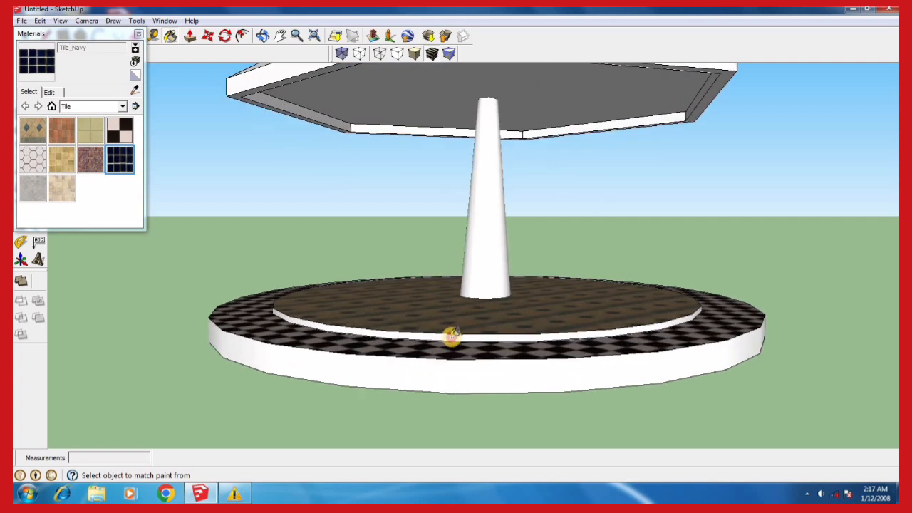
click(452, 336)
click(382, 372)
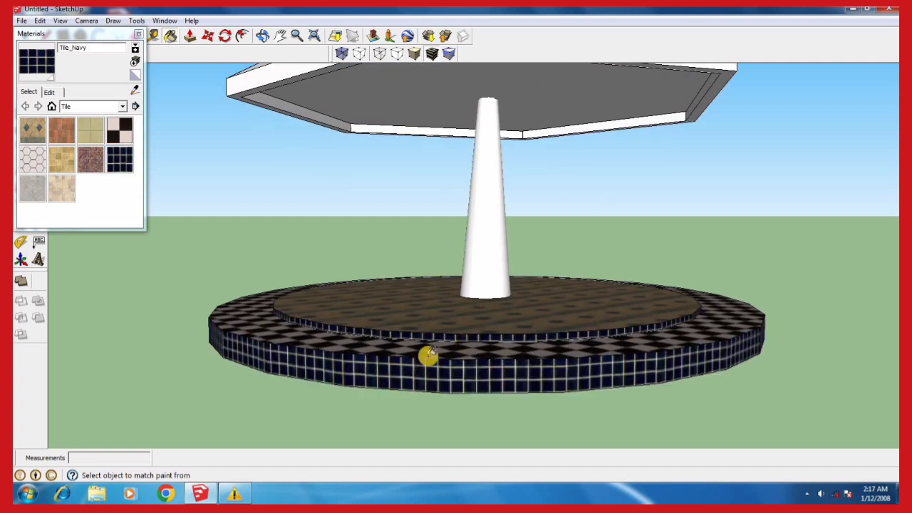
Paint all six sloping faces of the pyramid roof with the Roofing_Shingles_GAF_Estates material
middle_drag(428, 355, 385, 420)
middle_drag(383, 423, 420, 293)
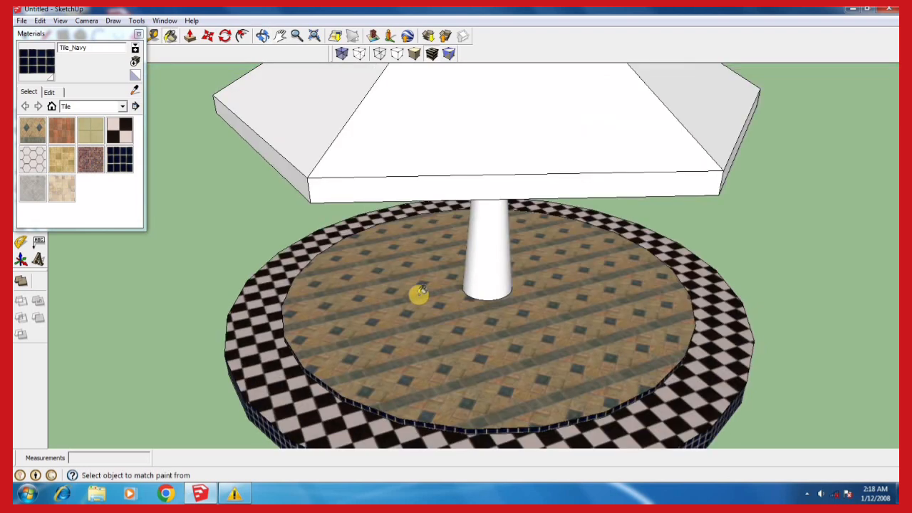
scroll(353, 313, down, 4)
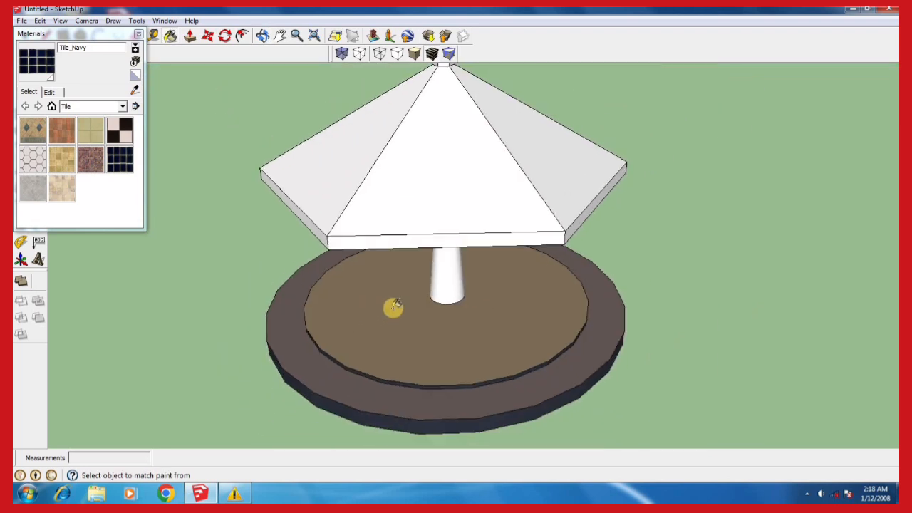
mouse_move(401, 320)
middle_down()
mouse_move(393, 375)
mouse_move(401, 349)
middle_up()
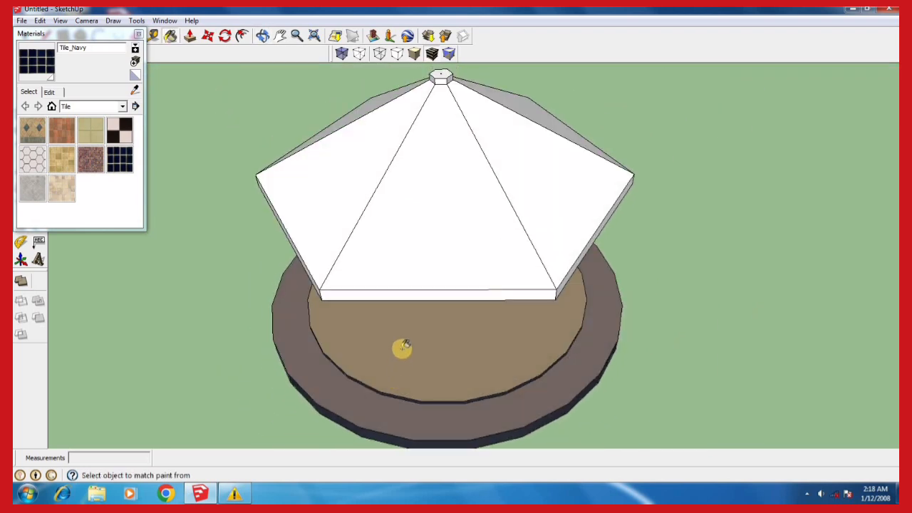
scroll(410, 343, down, 3)
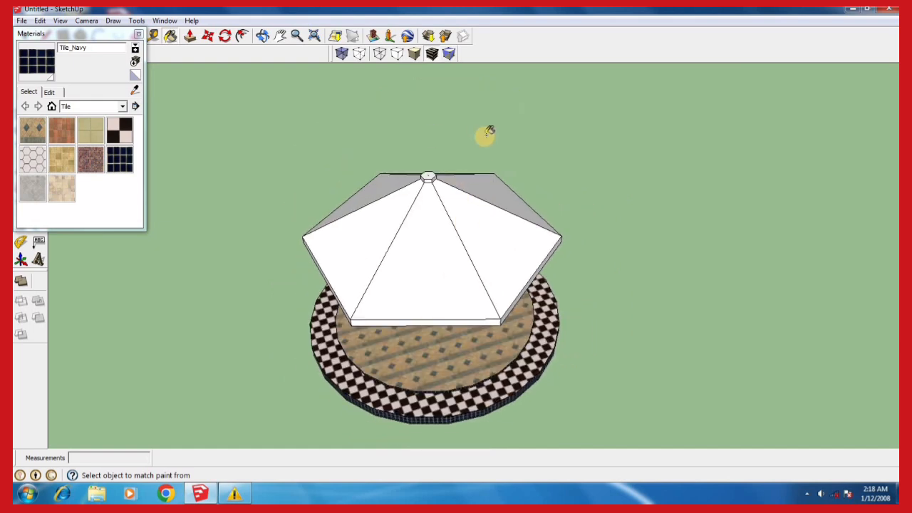
click(122, 106)
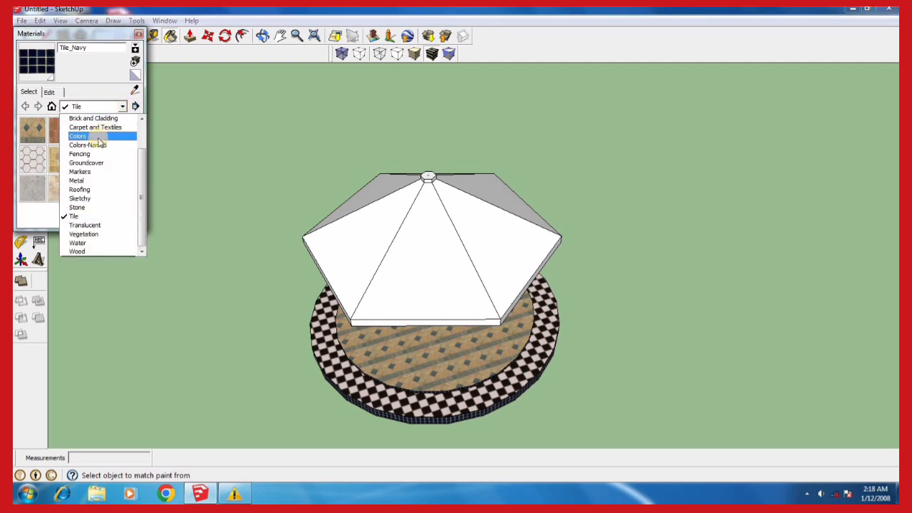
click(84, 190)
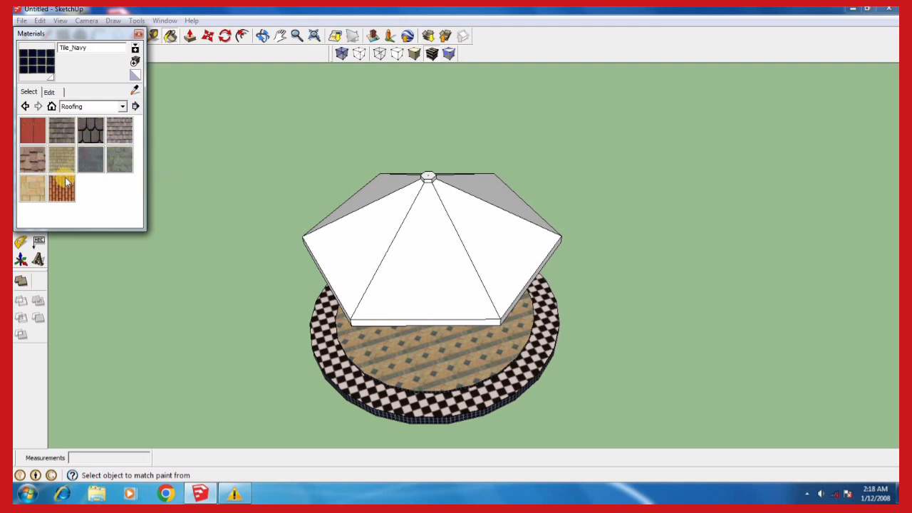
click(94, 135)
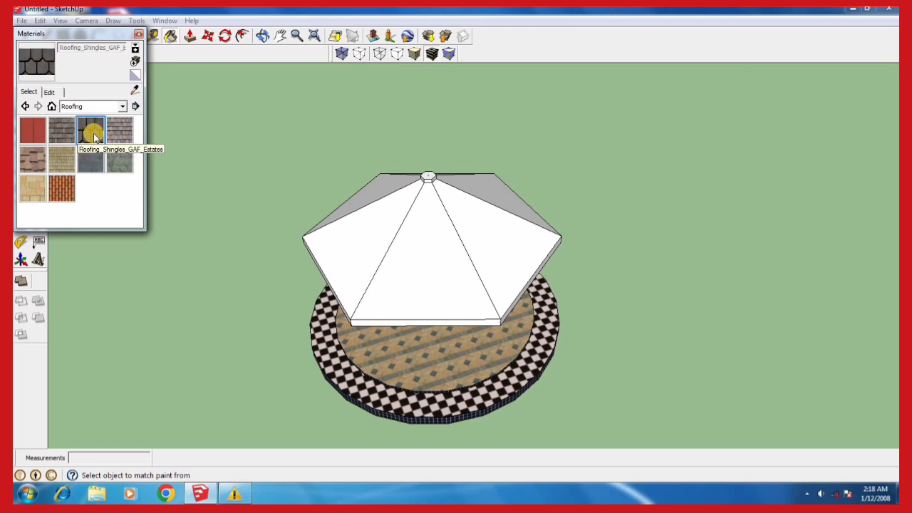
click(420, 265)
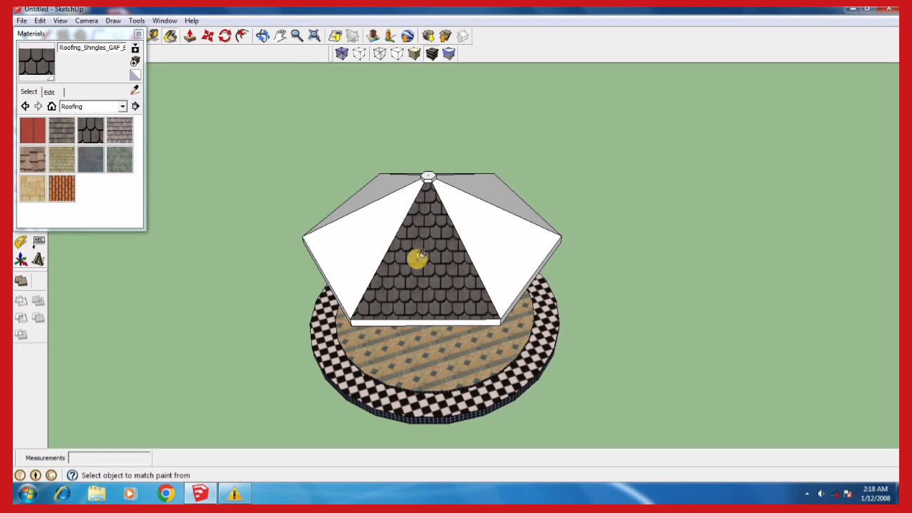
click(369, 233)
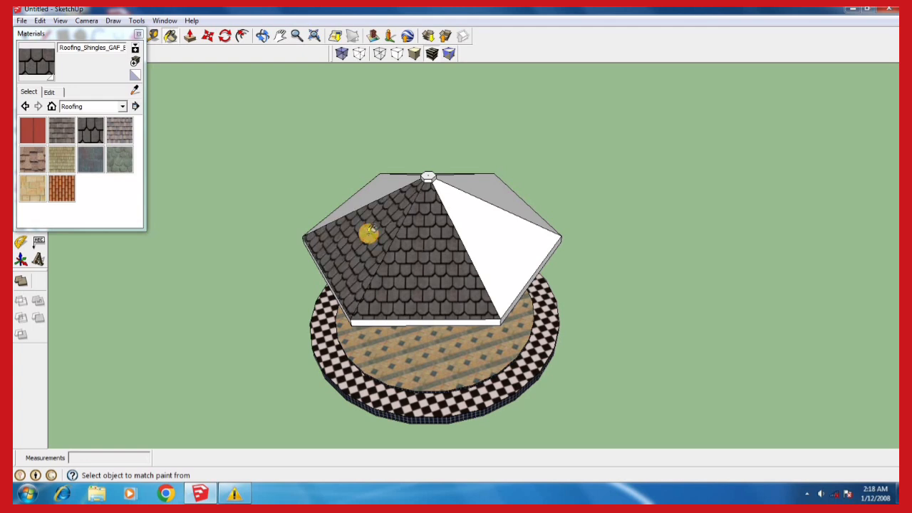
click(385, 184)
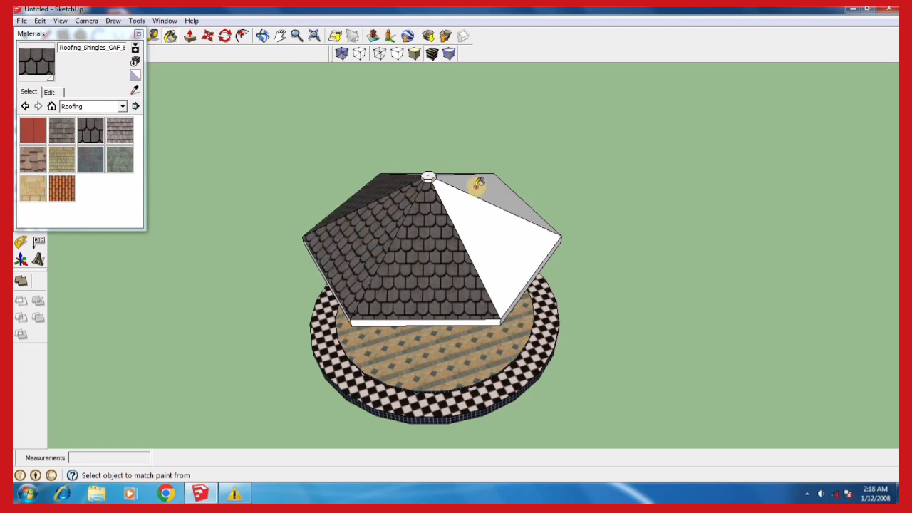
click(478, 183)
click(476, 226)
key(o)
mouse_move(427, 340)
mouse_down()
mouse_move(423, 320)
mouse_move(461, 161)
mouse_up()
key(b)
click(452, 173)
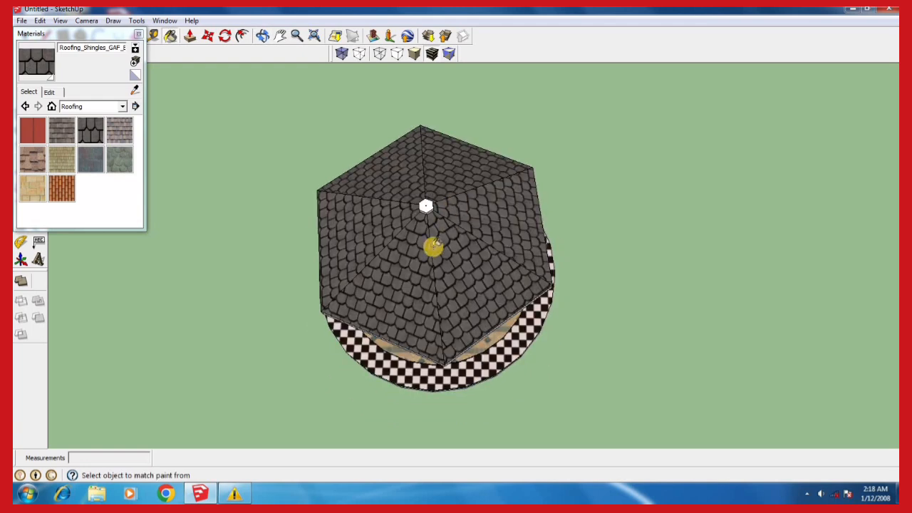
Paint the top face of the small hexagonal cap at the roof's apex with Color_A06
key(o)
mouse_move(434, 236)
mouse_down()
mouse_move(444, 203)
mouse_move(446, 218)
mouse_up()
key(b)
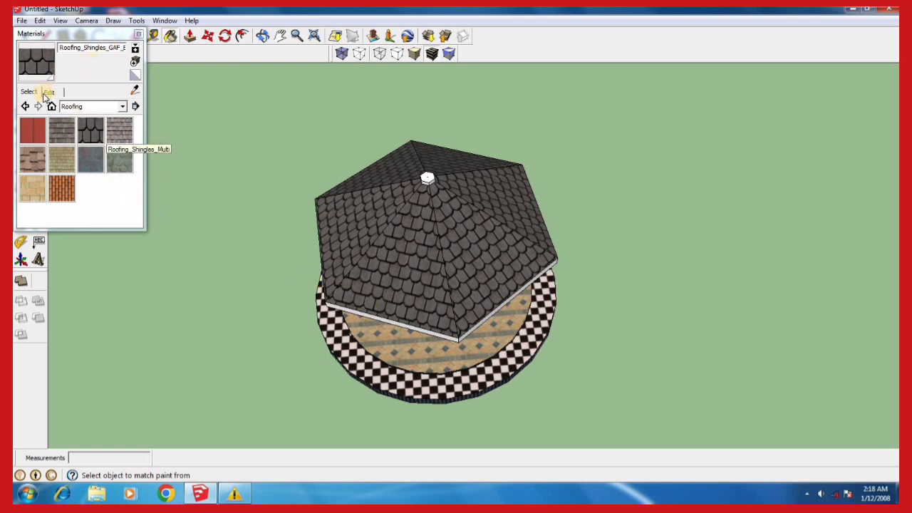
click(124, 107)
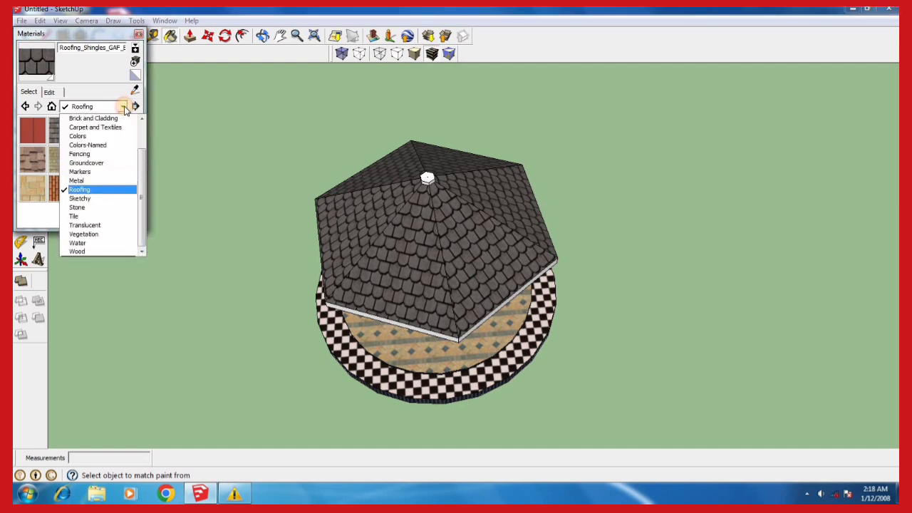
click(82, 137)
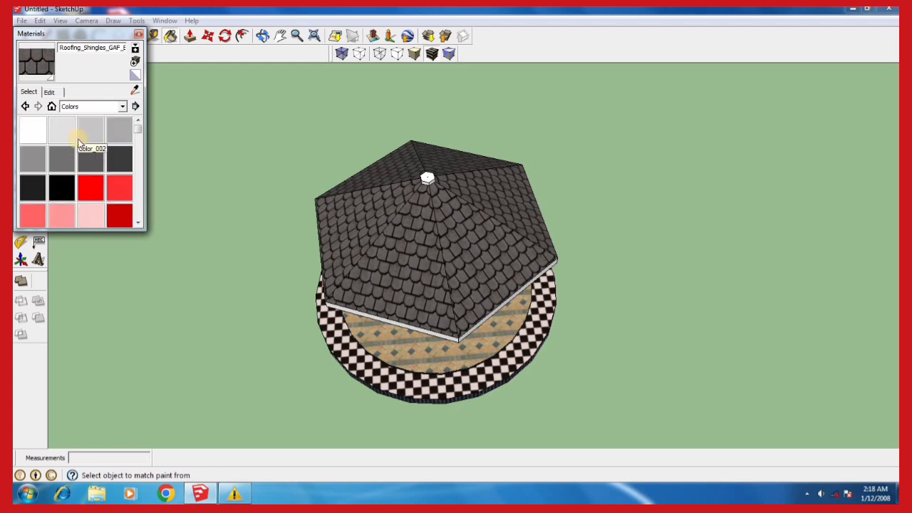
click(119, 215)
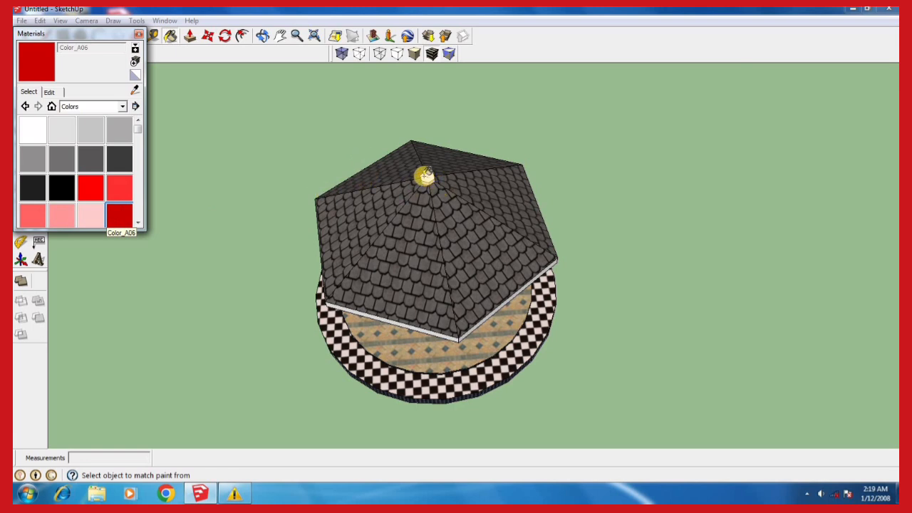
click(428, 178)
Paint the vertical side faces of the apex cap with Color_A06, working around the roof
key(o)
drag(435, 171, 448, 122)
key(b)
scroll(432, 163, up, 3)
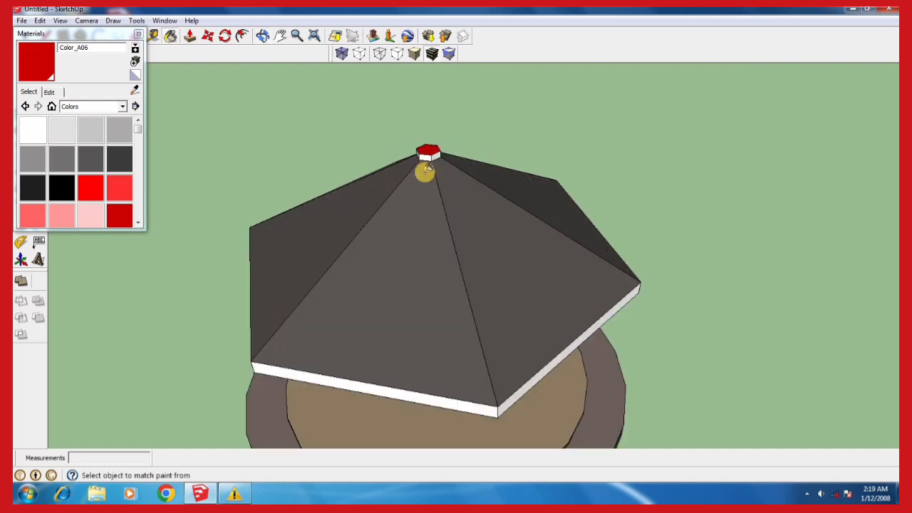
scroll(425, 169, up, 3)
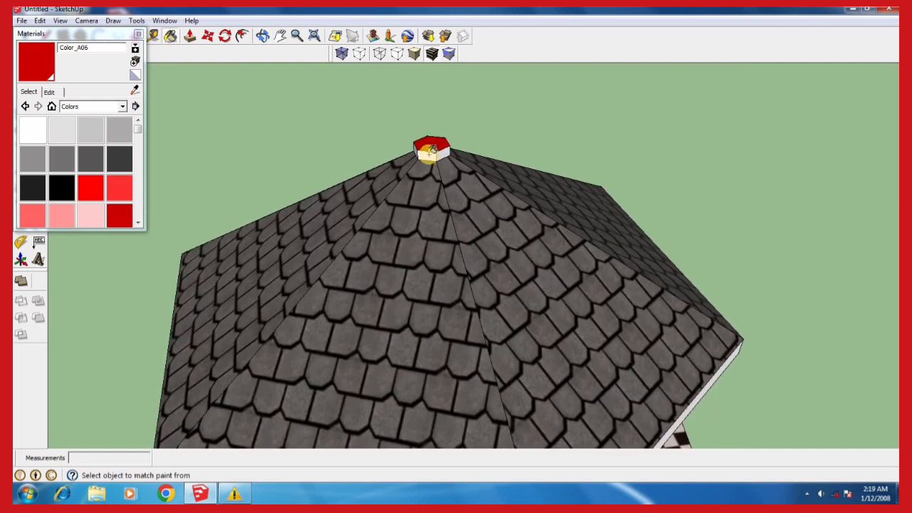
click(444, 154)
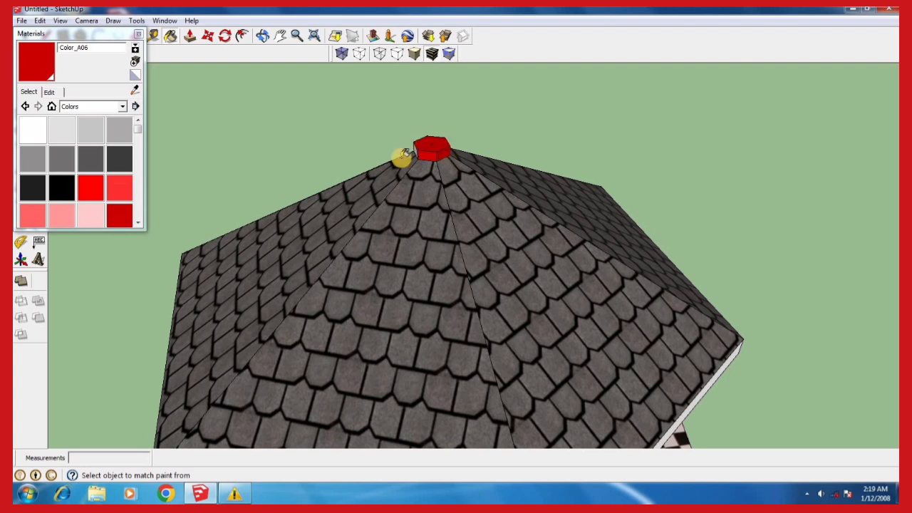
mouse_move(394, 157)
middle_down()
mouse_move(461, 150)
mouse_move(463, 177)
mouse_move(487, 180)
mouse_move(516, 157)
mouse_move(563, 174)
middle_up()
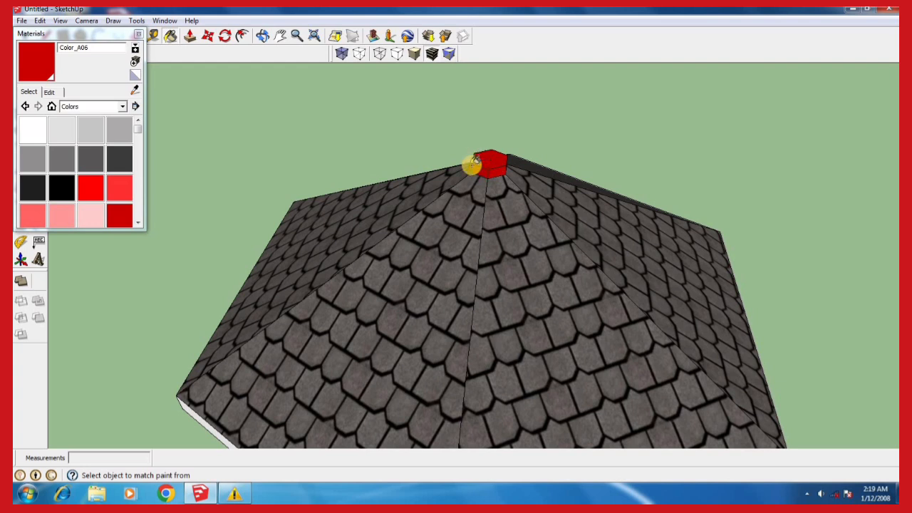
mouse_move(417, 212)
middle_down()
mouse_move(505, 241)
mouse_move(557, 238)
mouse_move(568, 228)
mouse_move(550, 204)
middle_up()
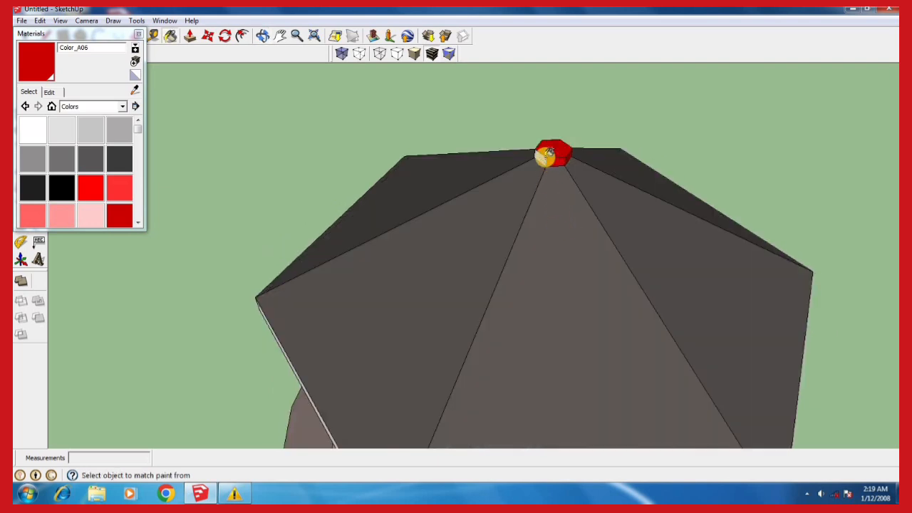
middle_drag(483, 200, 581, 244)
middle_drag(449, 236, 516, 257)
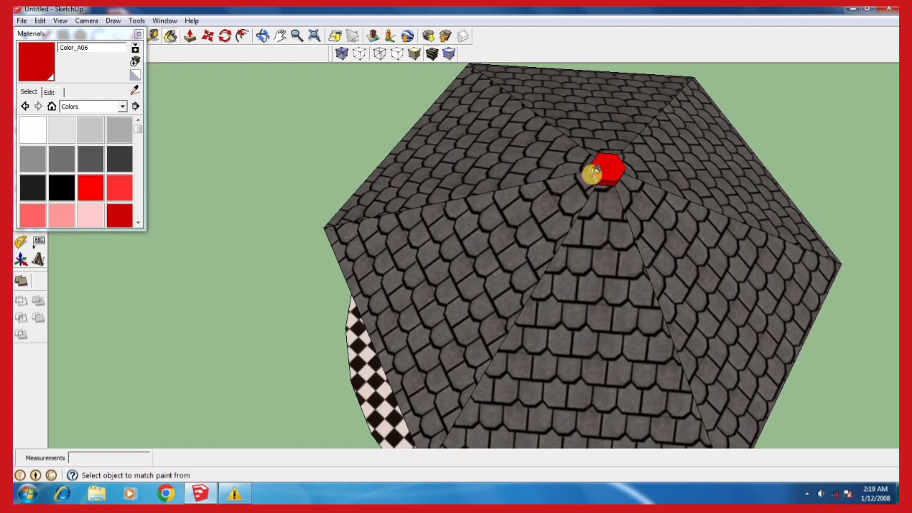
mouse_move(570, 228)
middle_down()
mouse_move(507, 228)
mouse_move(442, 206)
mouse_move(403, 175)
mouse_move(412, 167)
middle_up()
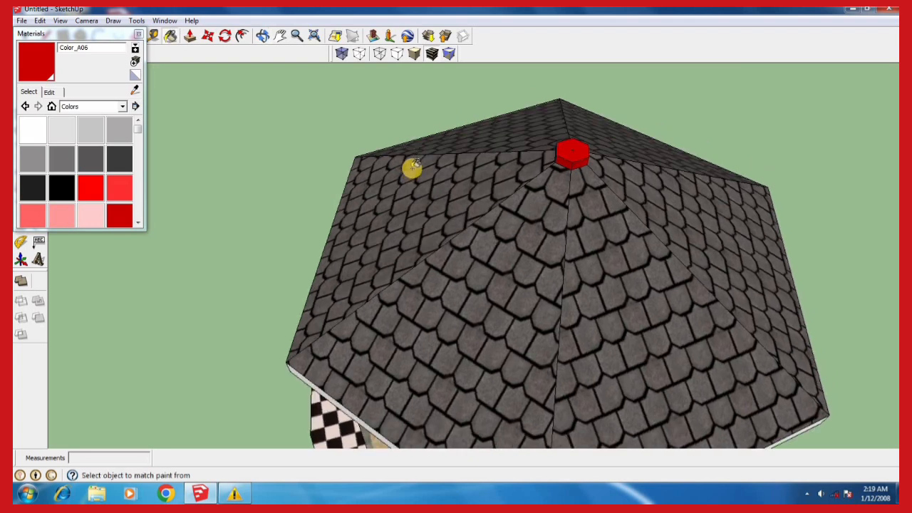
scroll(412, 167, down, 5)
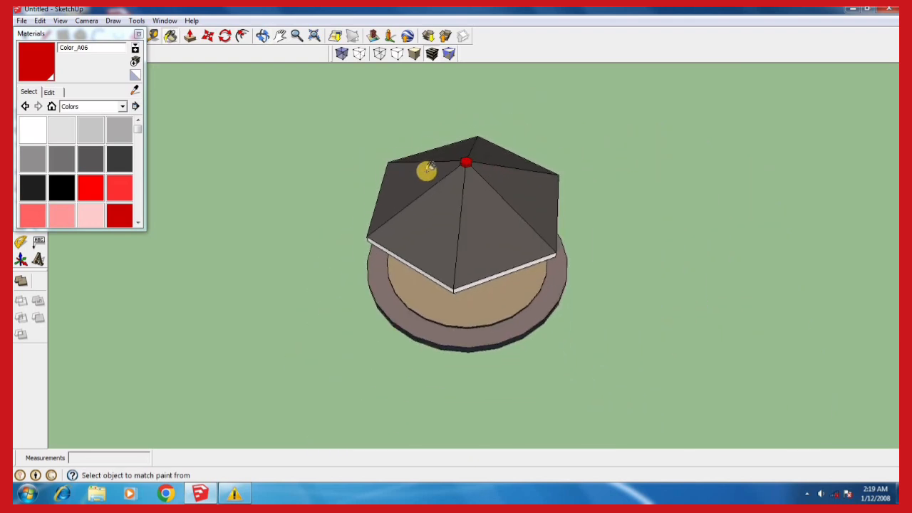
Paint three adjacent outer edge faces along the roof's eaves with Color_A06
middle_drag(519, 271, 470, 136)
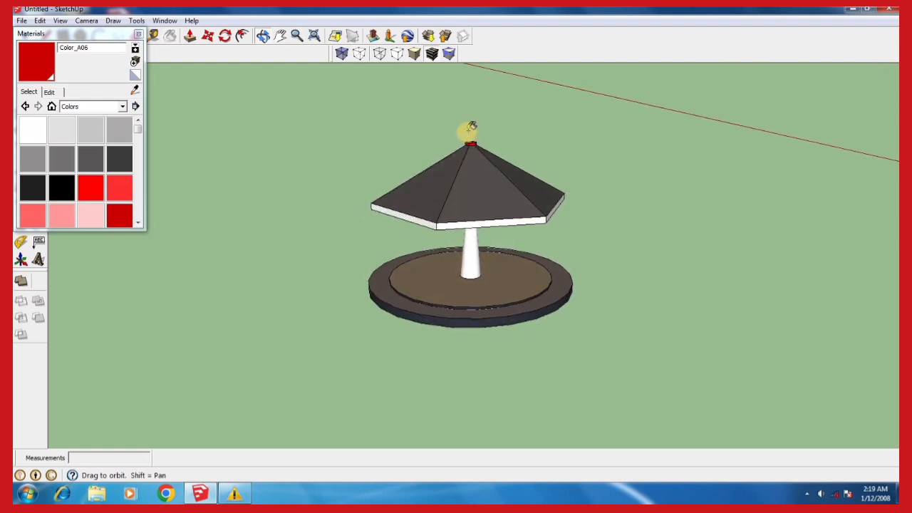
middle_drag(509, 238, 446, 217)
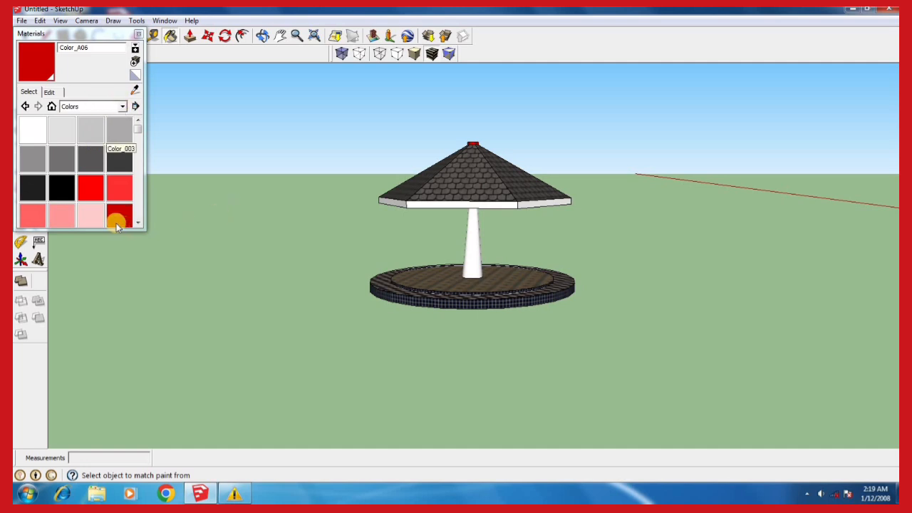
scroll(459, 214, up, 2)
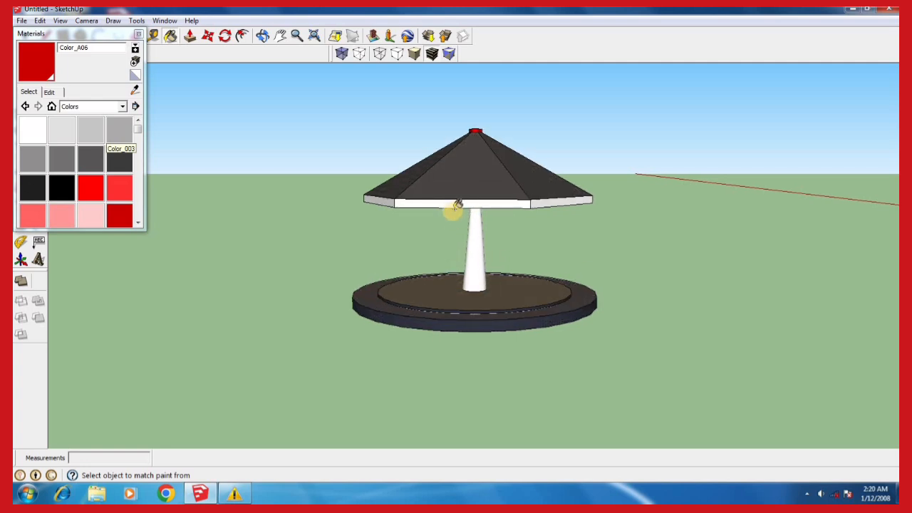
click(452, 203)
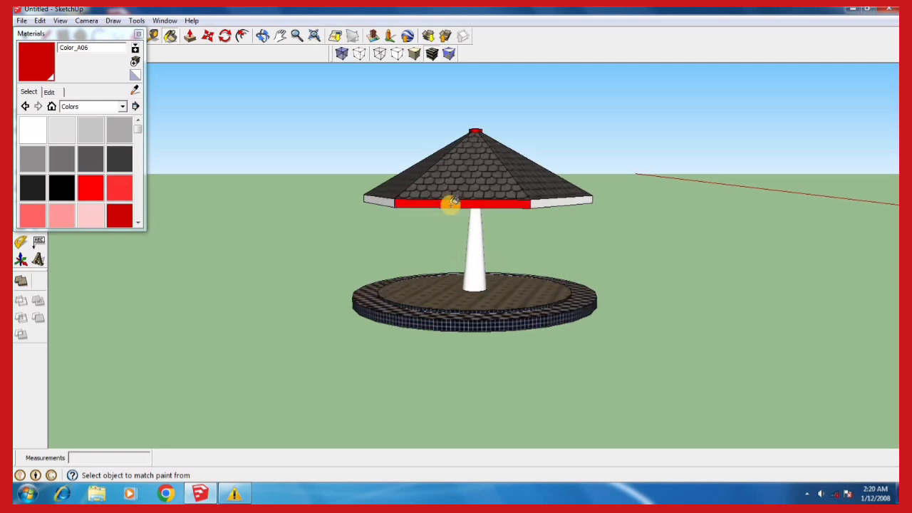
click(557, 201)
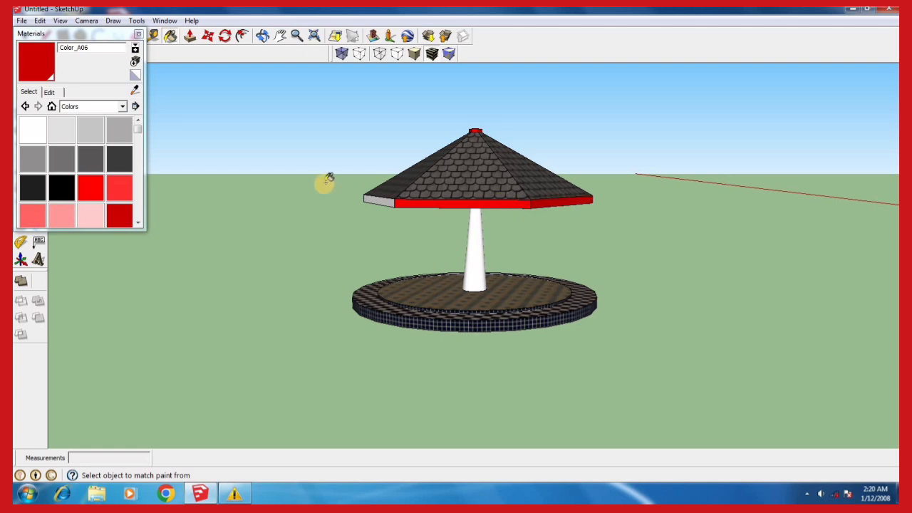
click(380, 201)
Paint the remaining outer edge faces of the roof's eaves with Color_A06
mouse_move(549, 230)
middle_down()
mouse_move(428, 246)
mouse_move(265, 214)
mouse_move(216, 221)
middle_up()
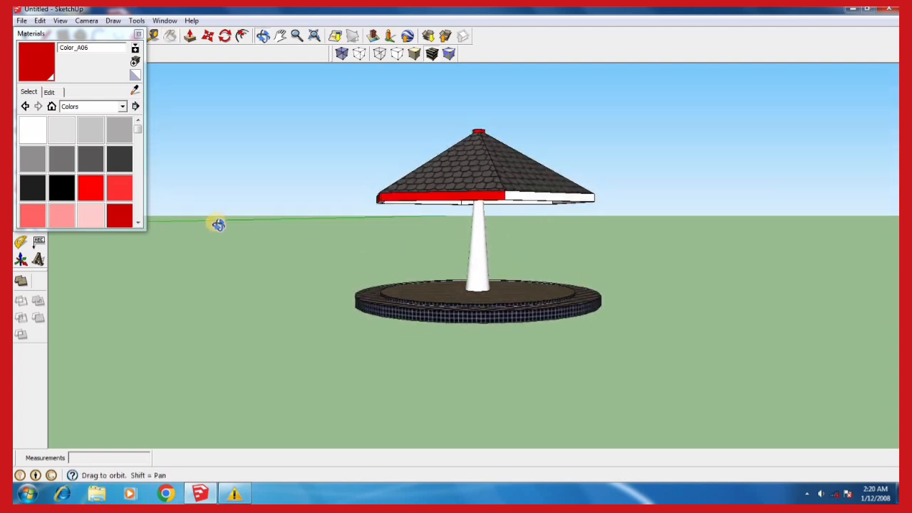
mouse_move(531, 236)
middle_down()
mouse_move(366, 242)
mouse_move(379, 235)
middle_up()
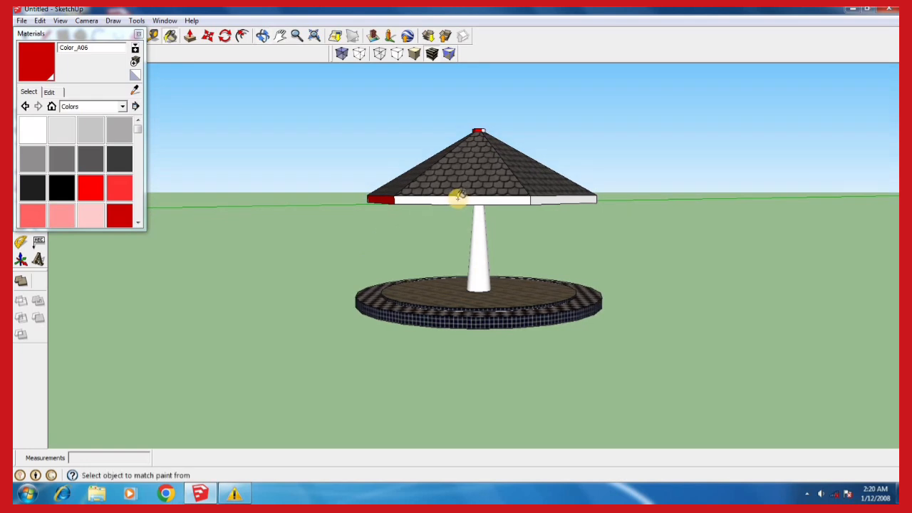
click(460, 199)
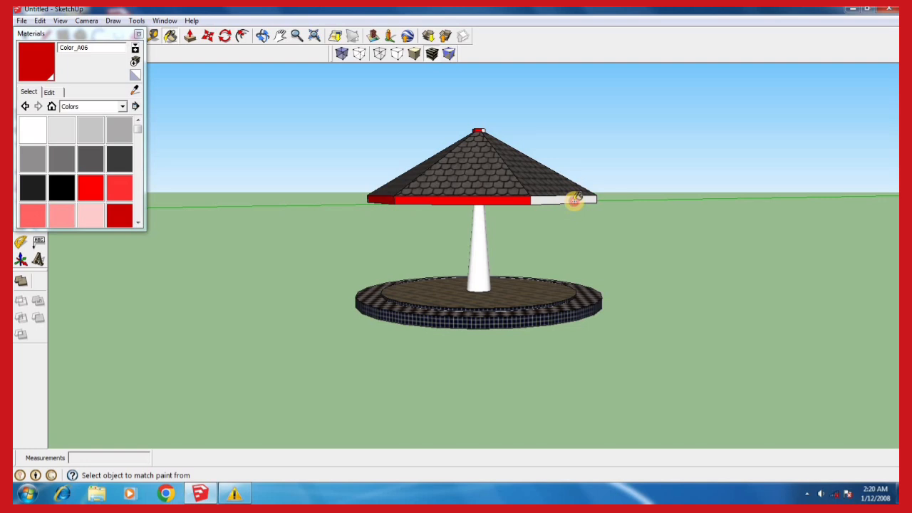
middle_drag(529, 247, 265, 241)
scroll(300, 237, up, 3)
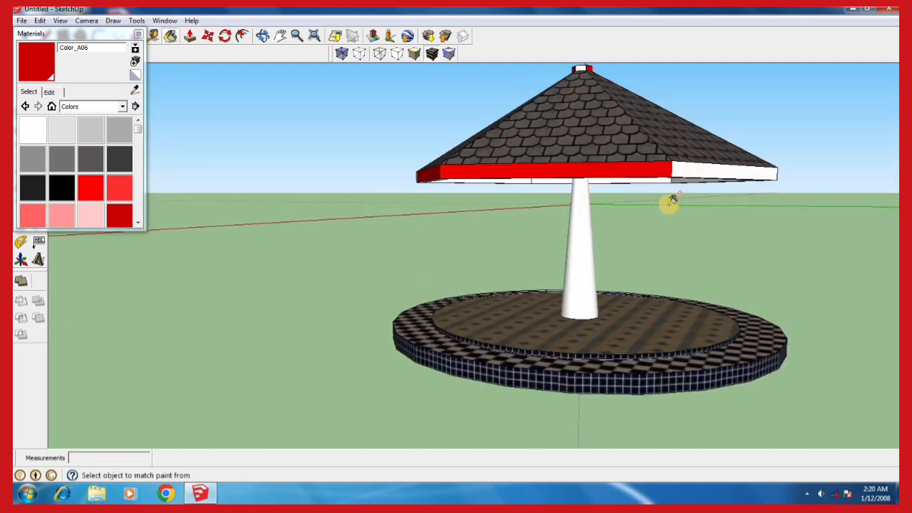
click(721, 166)
mouse_move(559, 243)
middle_down()
mouse_move(430, 253)
mouse_move(350, 247)
mouse_move(509, 278)
mouse_move(652, 254)
mouse_move(733, 273)
mouse_move(794, 246)
middle_up()
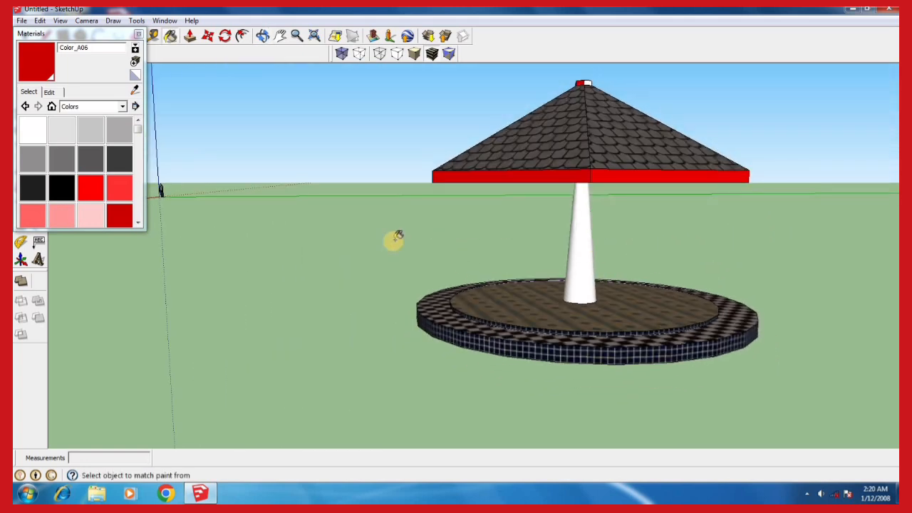
Paint the recessed face of the roof's underside yellow, trying Color_E04 and replacing it with Color_E01
scroll(373, 240, down, 3)
scroll(499, 234, up, 3)
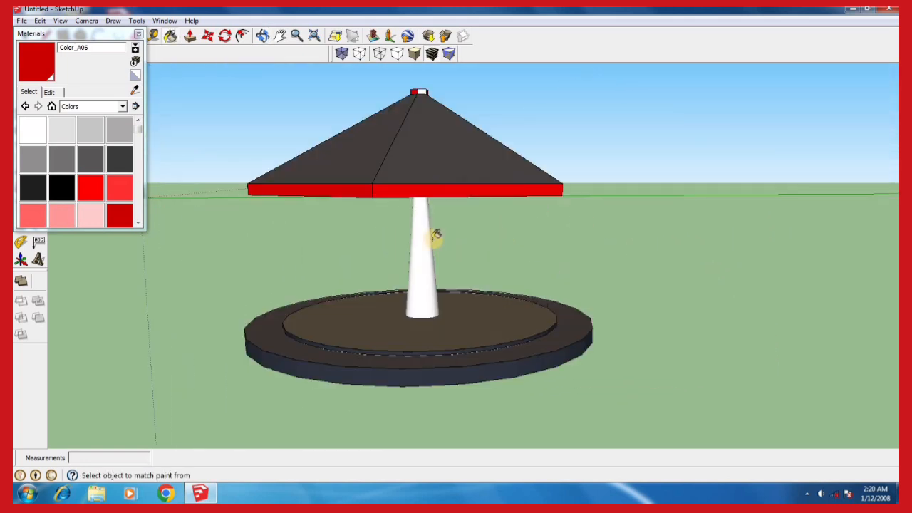
mouse_move(393, 258)
middle_down()
mouse_move(404, 195)
mouse_move(456, 150)
middle_up()
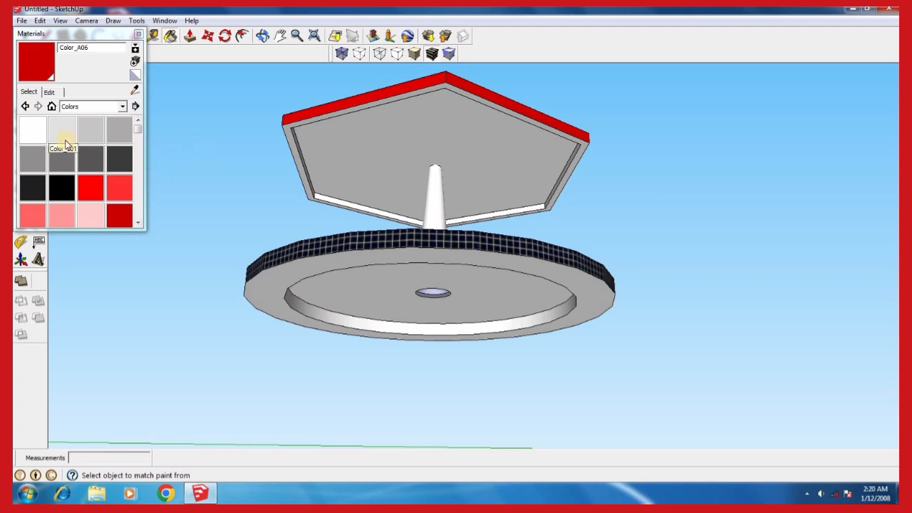
drag(137, 134, 132, 163)
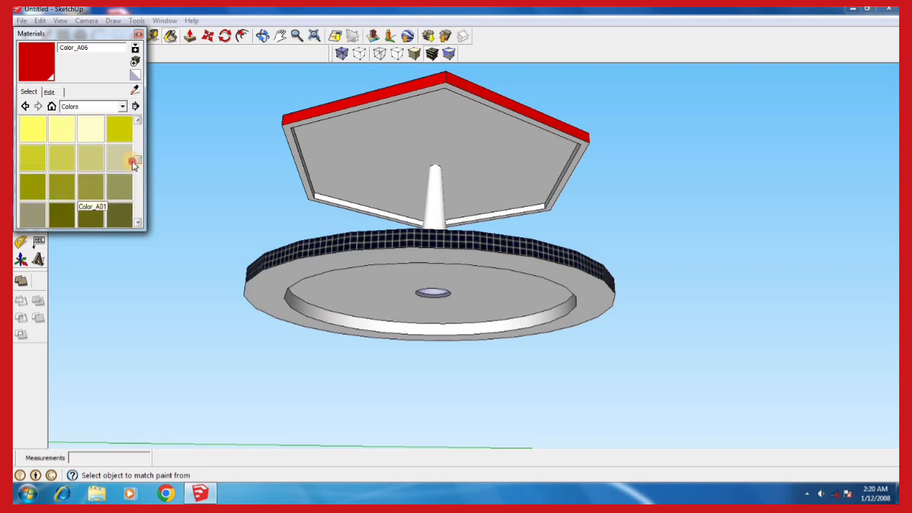
scroll(132, 163, up, 1)
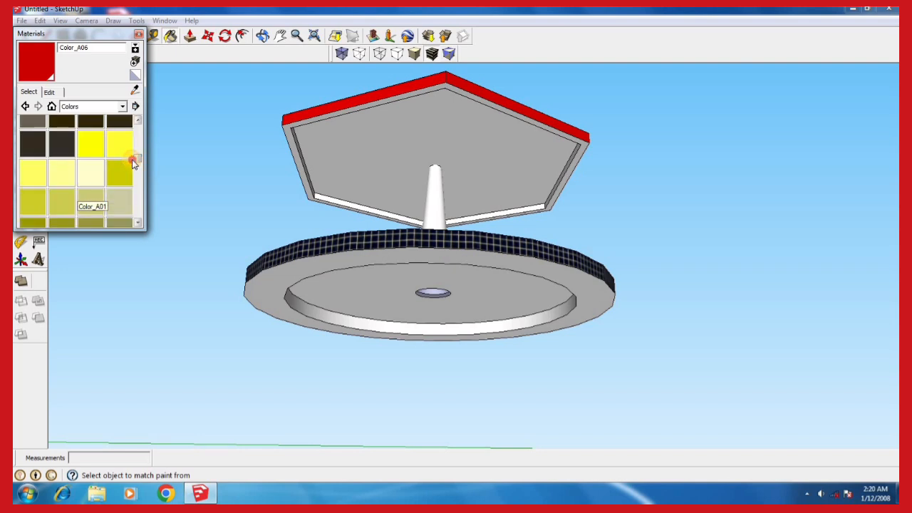
click(60, 176)
click(371, 144)
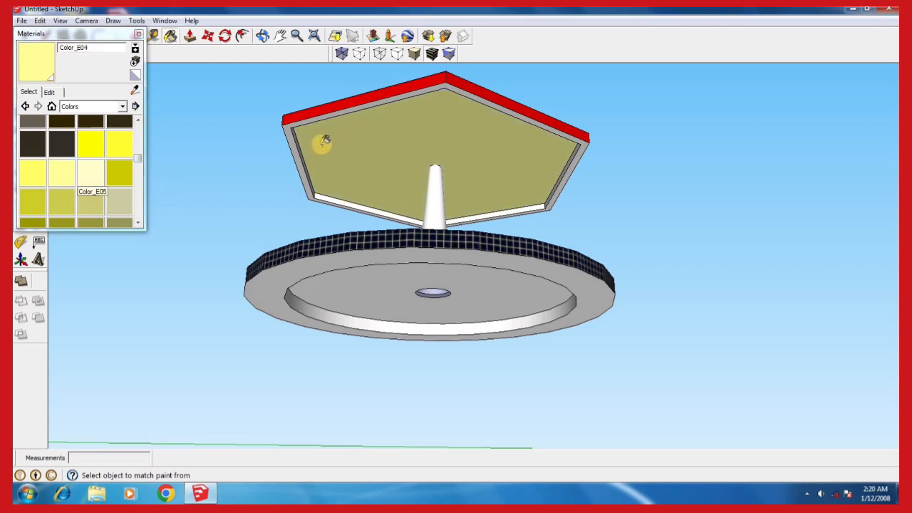
click(95, 146)
click(345, 160)
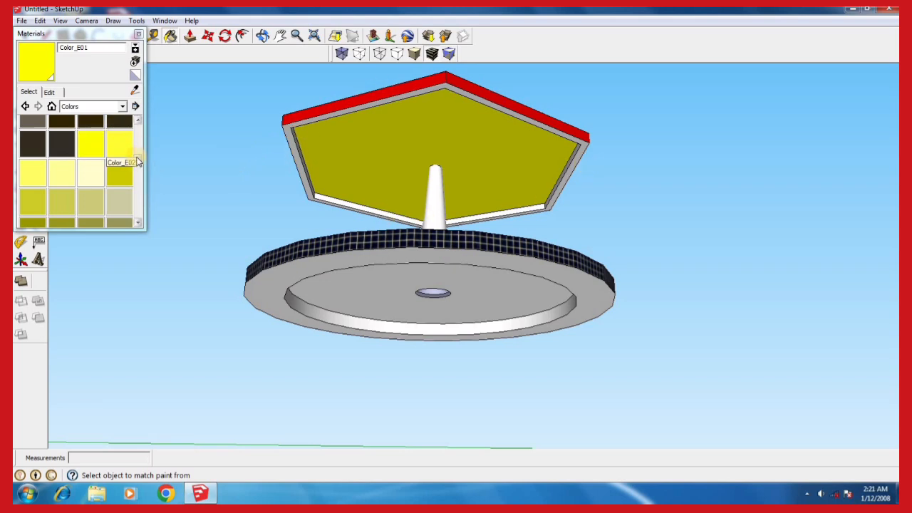
Paint the bottom rim of the roof's underside and two adjacent inner edge faces with Color_A06
click(139, 131)
drag(139, 132, 139, 134)
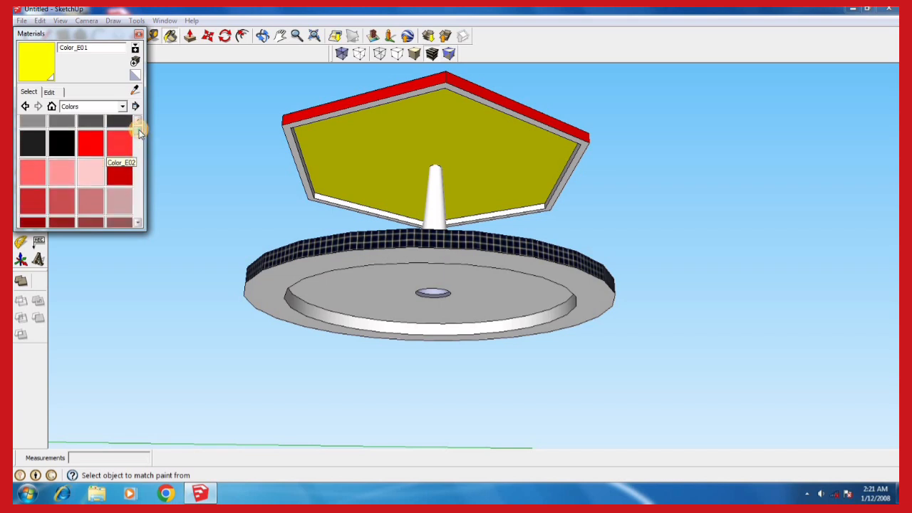
click(123, 171)
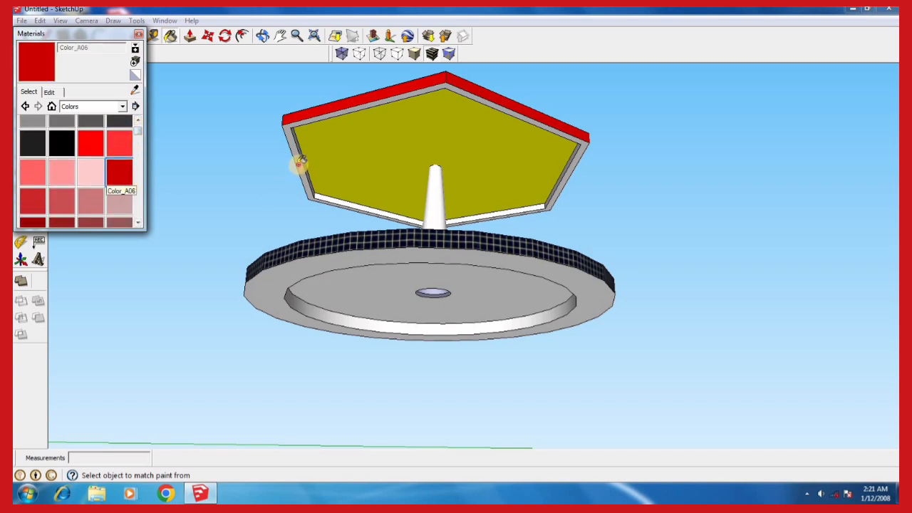
click(299, 164)
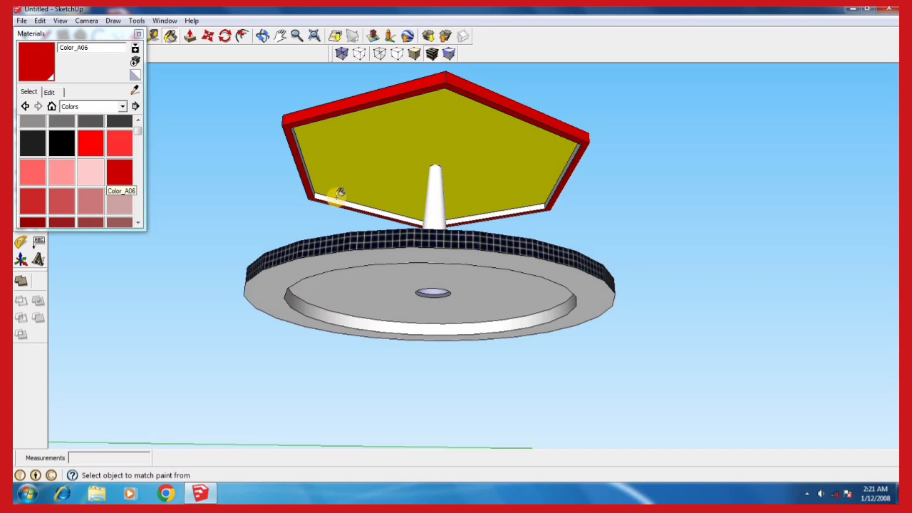
click(339, 196)
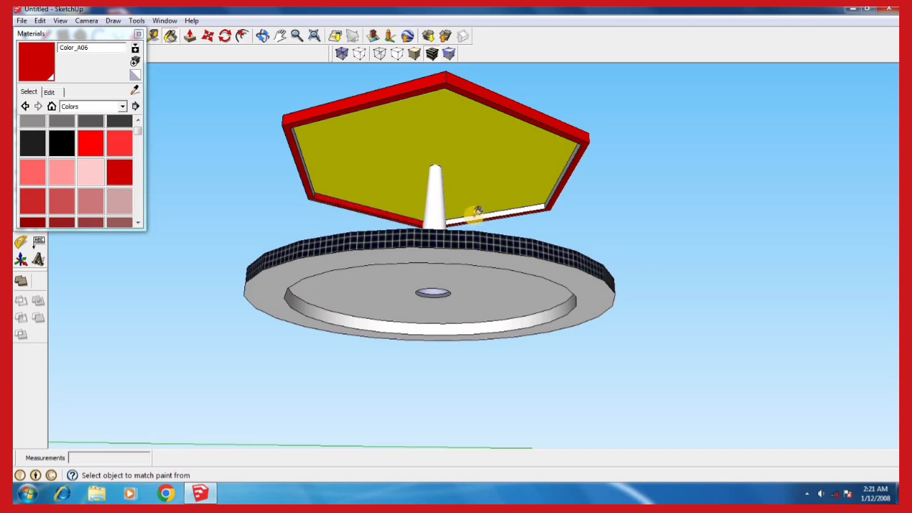
click(480, 213)
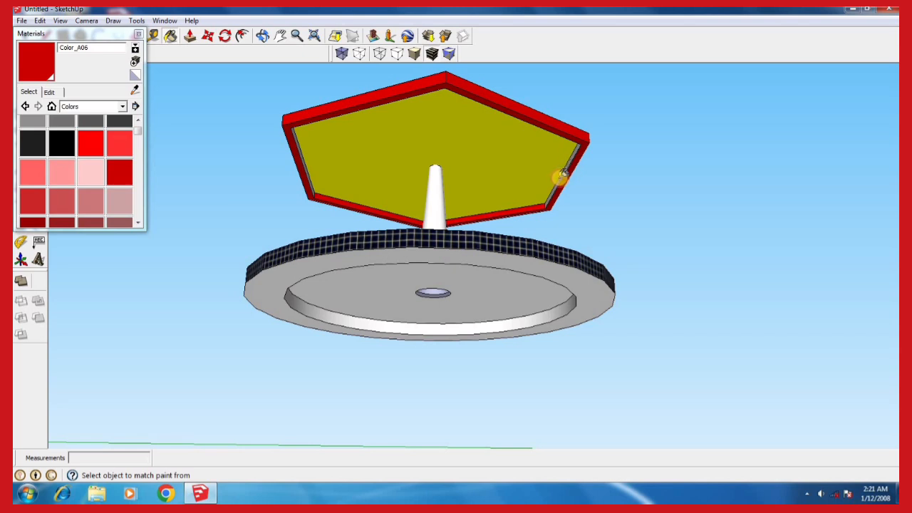
Paint the remaining unpainted inner edge faces around the roof's underside with Color_A06
mouse_move(485, 192)
middle_down()
mouse_move(461, 190)
mouse_move(570, 187)
mouse_move(620, 192)
mouse_move(666, 211)
mouse_move(684, 208)
mouse_move(605, 186)
middle_up()
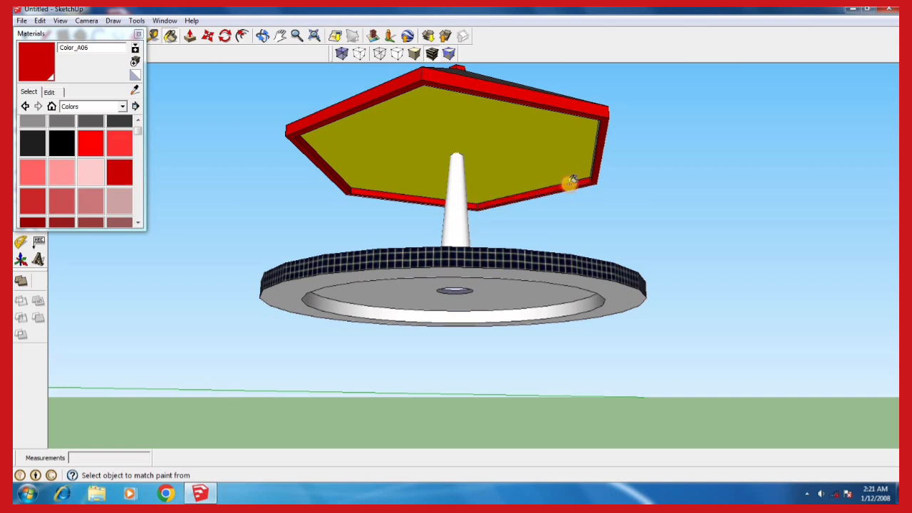
mouse_move(396, 218)
middle_down()
mouse_move(686, 217)
mouse_move(664, 210)
middle_up()
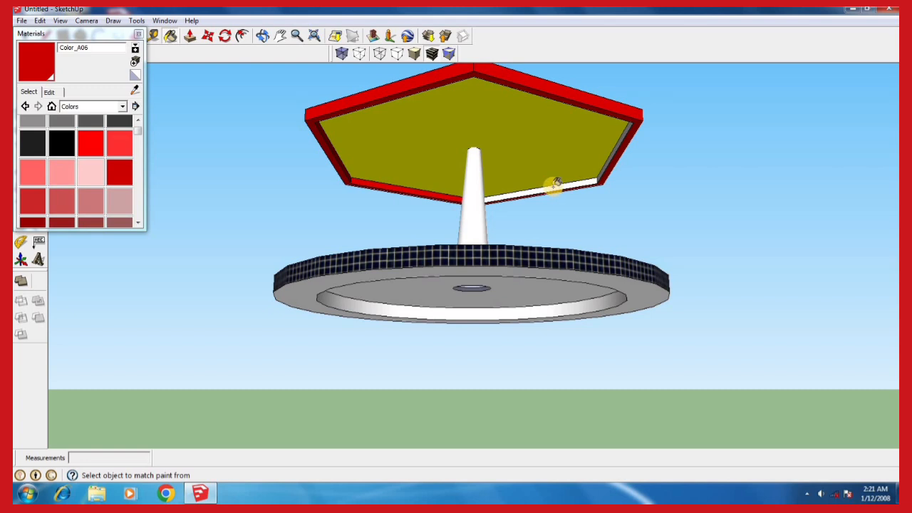
mouse_move(492, 217)
middle_down()
mouse_move(649, 212)
mouse_move(603, 173)
mouse_move(546, 204)
mouse_move(326, 223)
middle_up()
click(598, 174)
Paint the tapered column with the cyan Color_H01
mouse_move(499, 235)
middle_down()
mouse_move(399, 288)
mouse_move(366, 289)
mouse_move(289, 199)
middle_up()
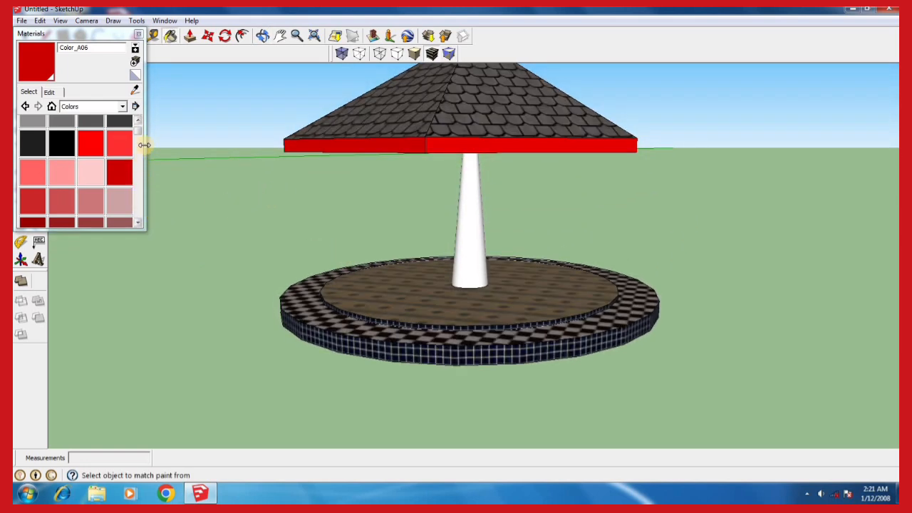
drag(134, 153, 139, 177)
click(61, 180)
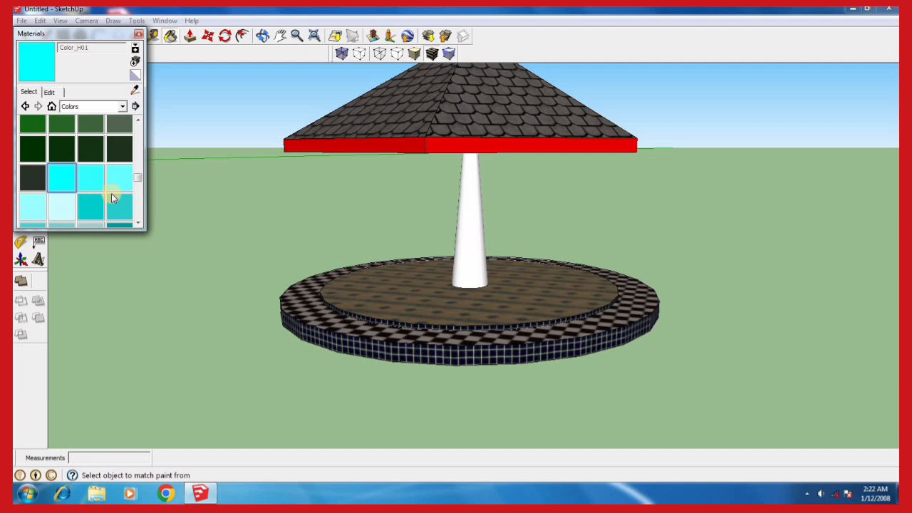
click(468, 213)
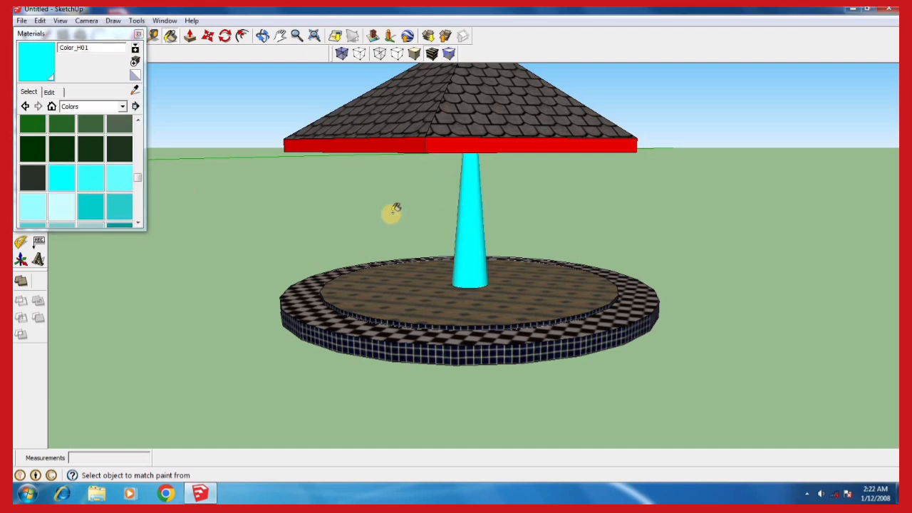
Examine the painted shelter from several angles and distances, checking the roof, column and stepped base
scroll(236, 310, down, 5)
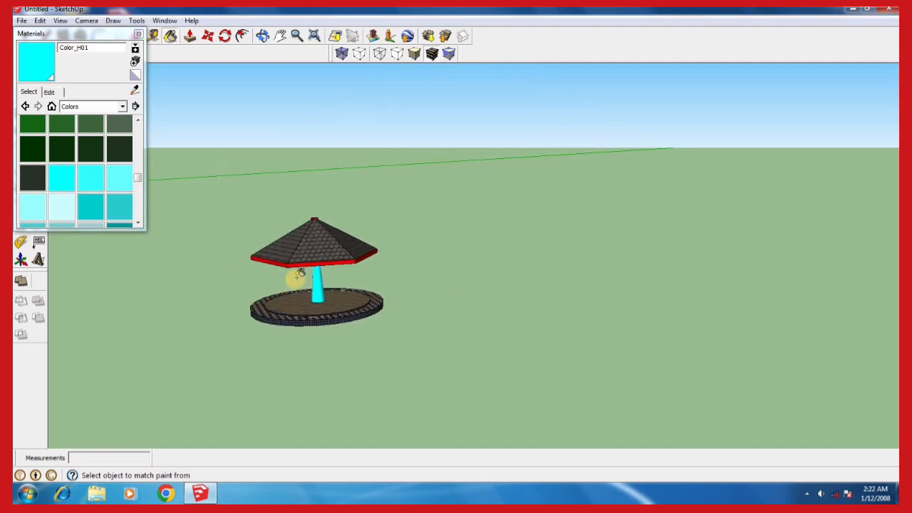
middle_drag(345, 288, 340, 238)
scroll(435, 290, down, 2)
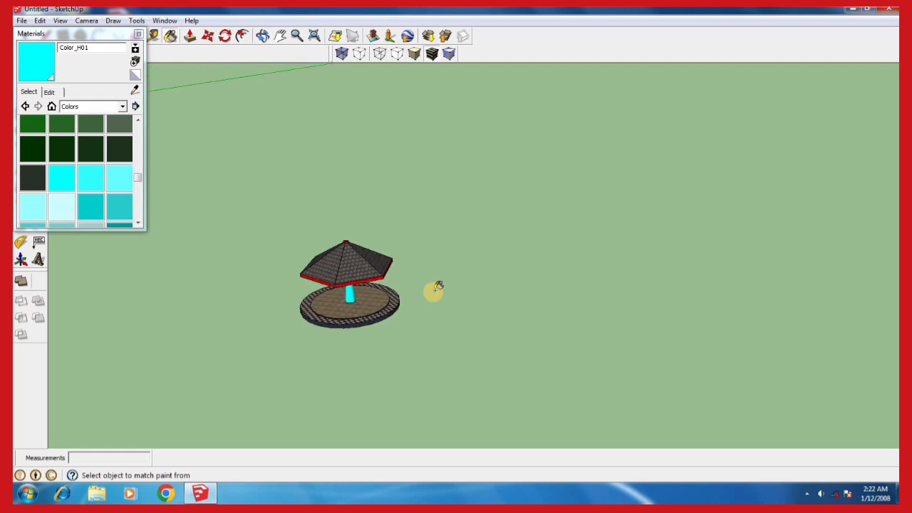
scroll(346, 299, up, 4)
middle_drag(389, 303, 342, 264)
middle_drag(452, 281, 439, 317)
scroll(358, 283, up, 1)
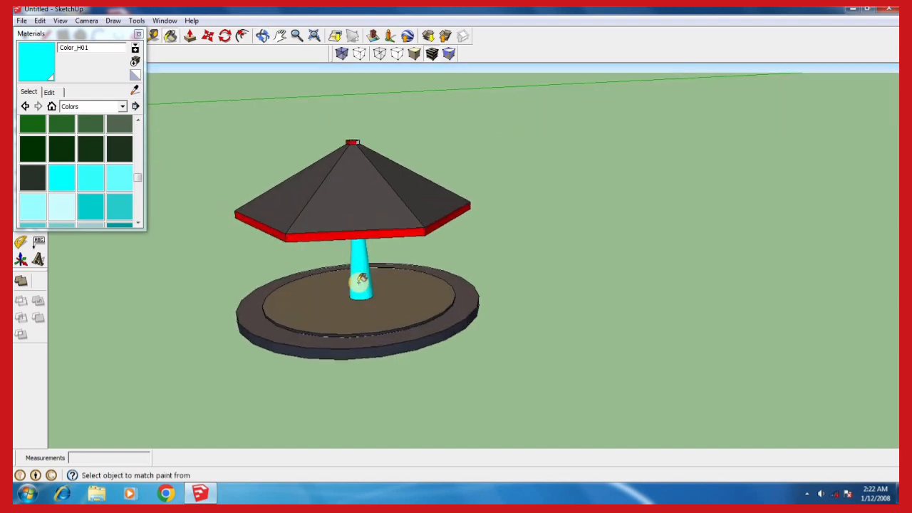
scroll(362, 280, up, 1)
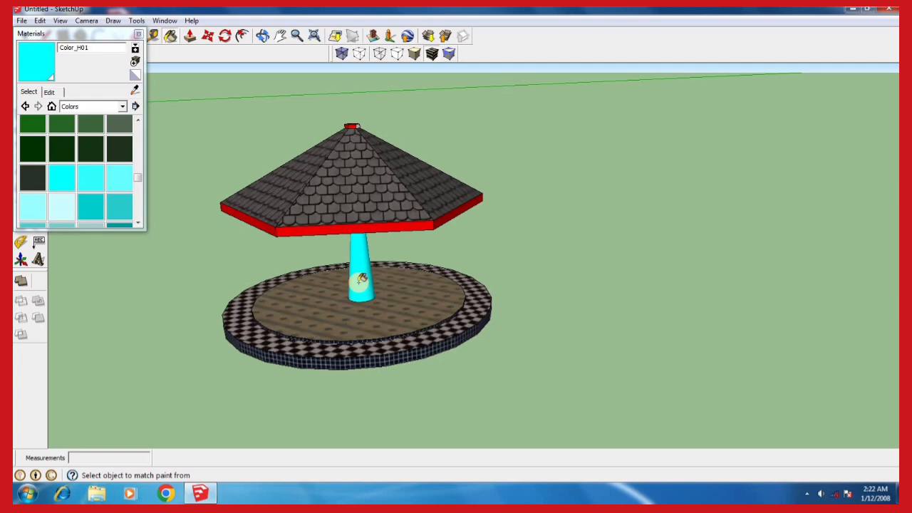
scroll(362, 279, up, 1)
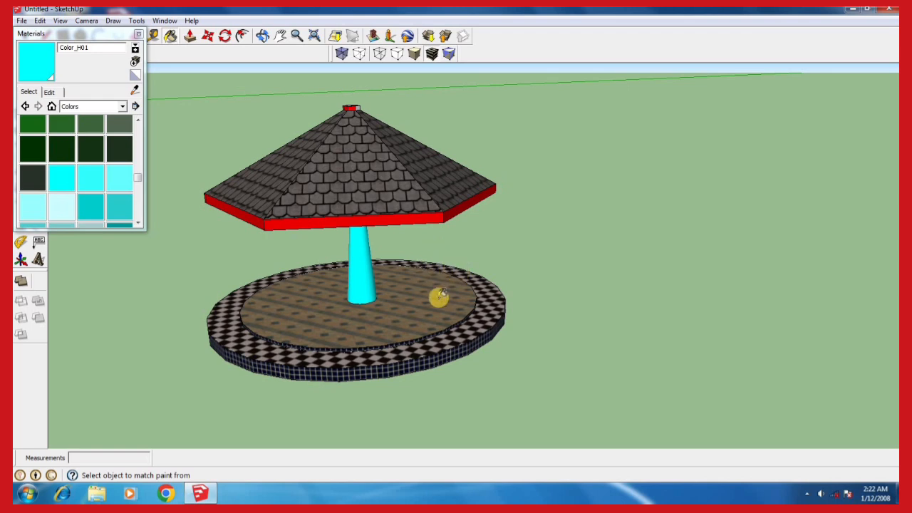
scroll(429, 285, down, 1)
scroll(417, 285, up, 1)
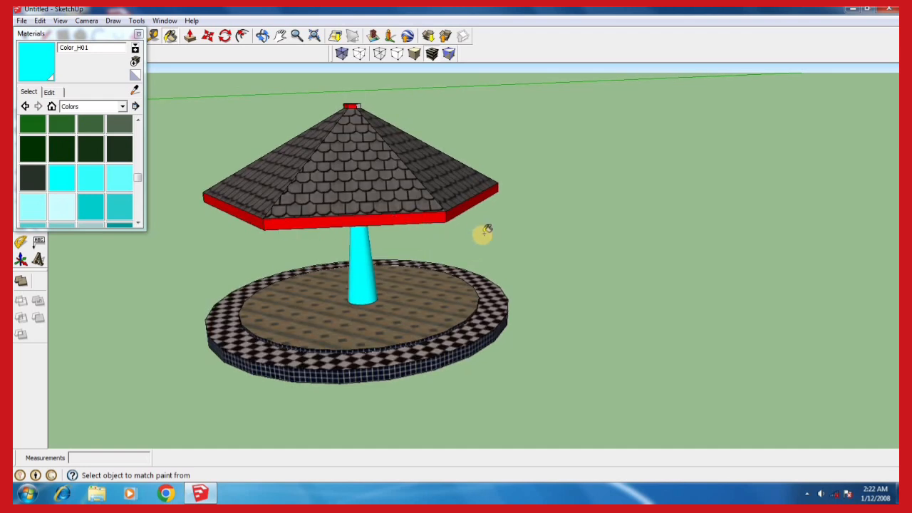
Close the Materials window and view the finished shelter
click(140, 35)
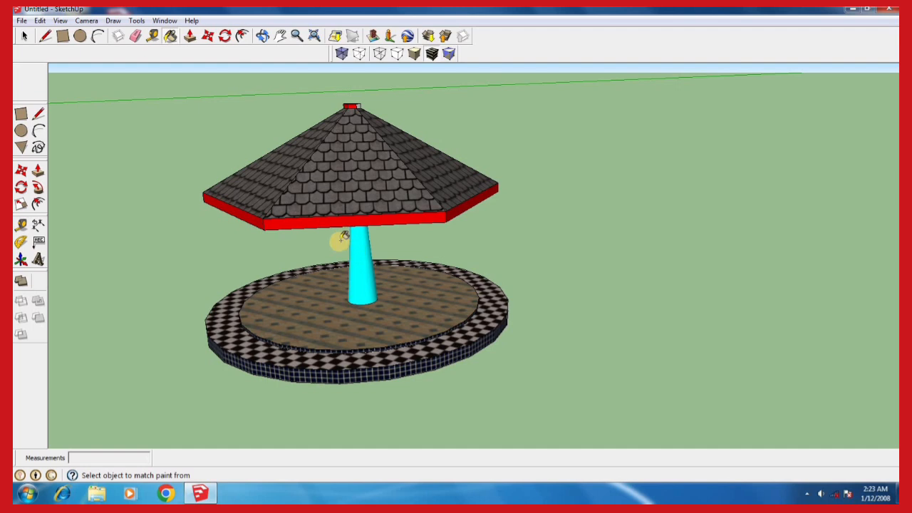
scroll(341, 239, up, 2)
scroll(341, 239, down, 2)
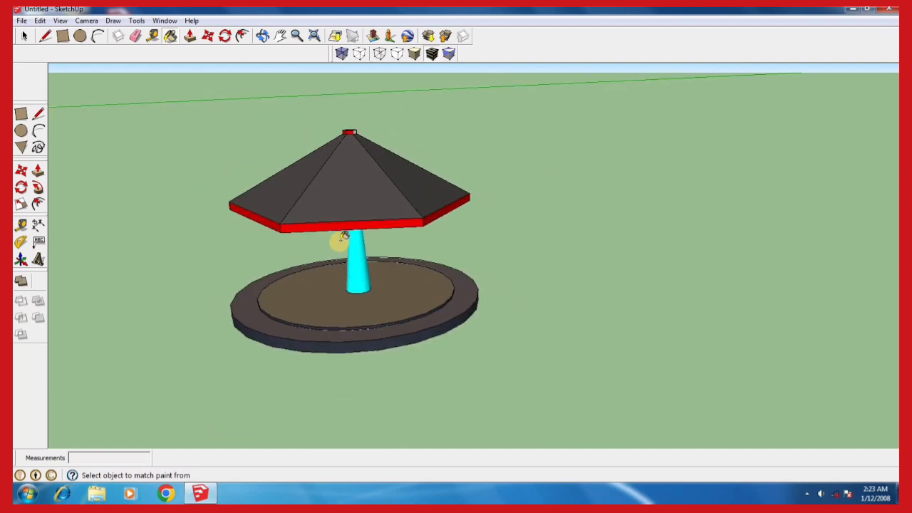
scroll(385, 242, up, 2)
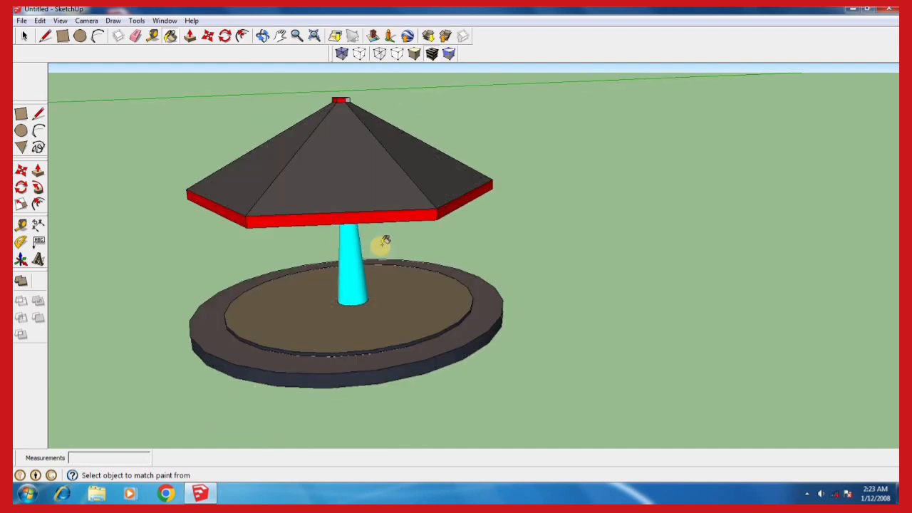